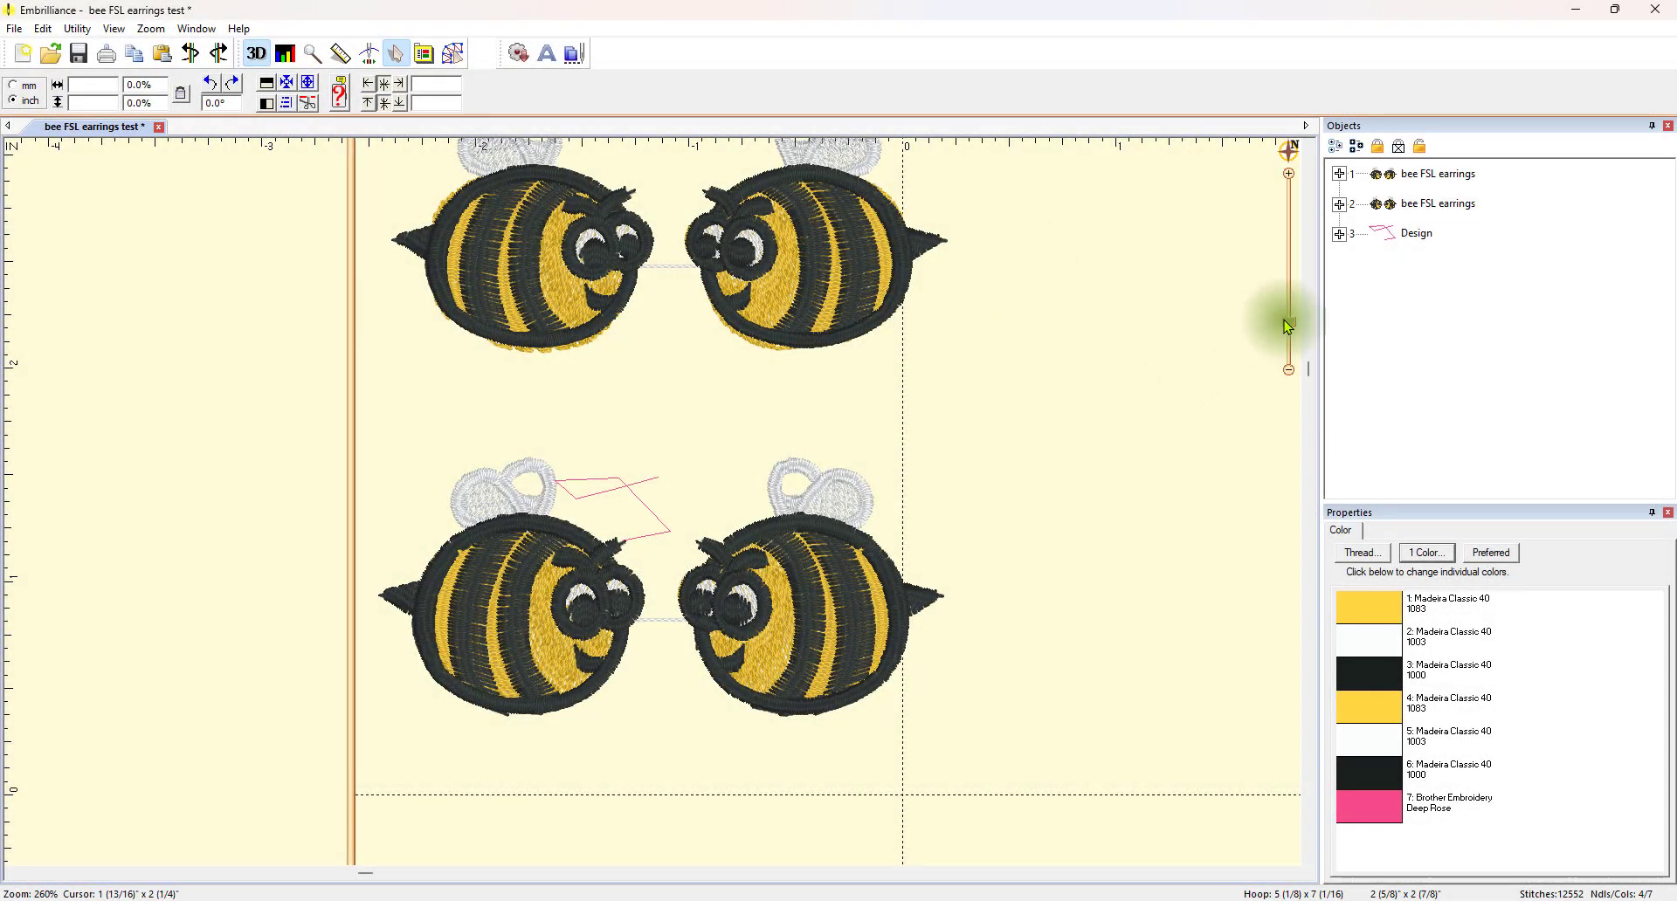
Zoom in on the bees, then marquee-select and delete the lower bee pair's extra stitch blocks.
mouse_move(1287, 327)
mouse_down()
mouse_move(1283, 310)
mouse_move(1285, 337)
mouse_up()
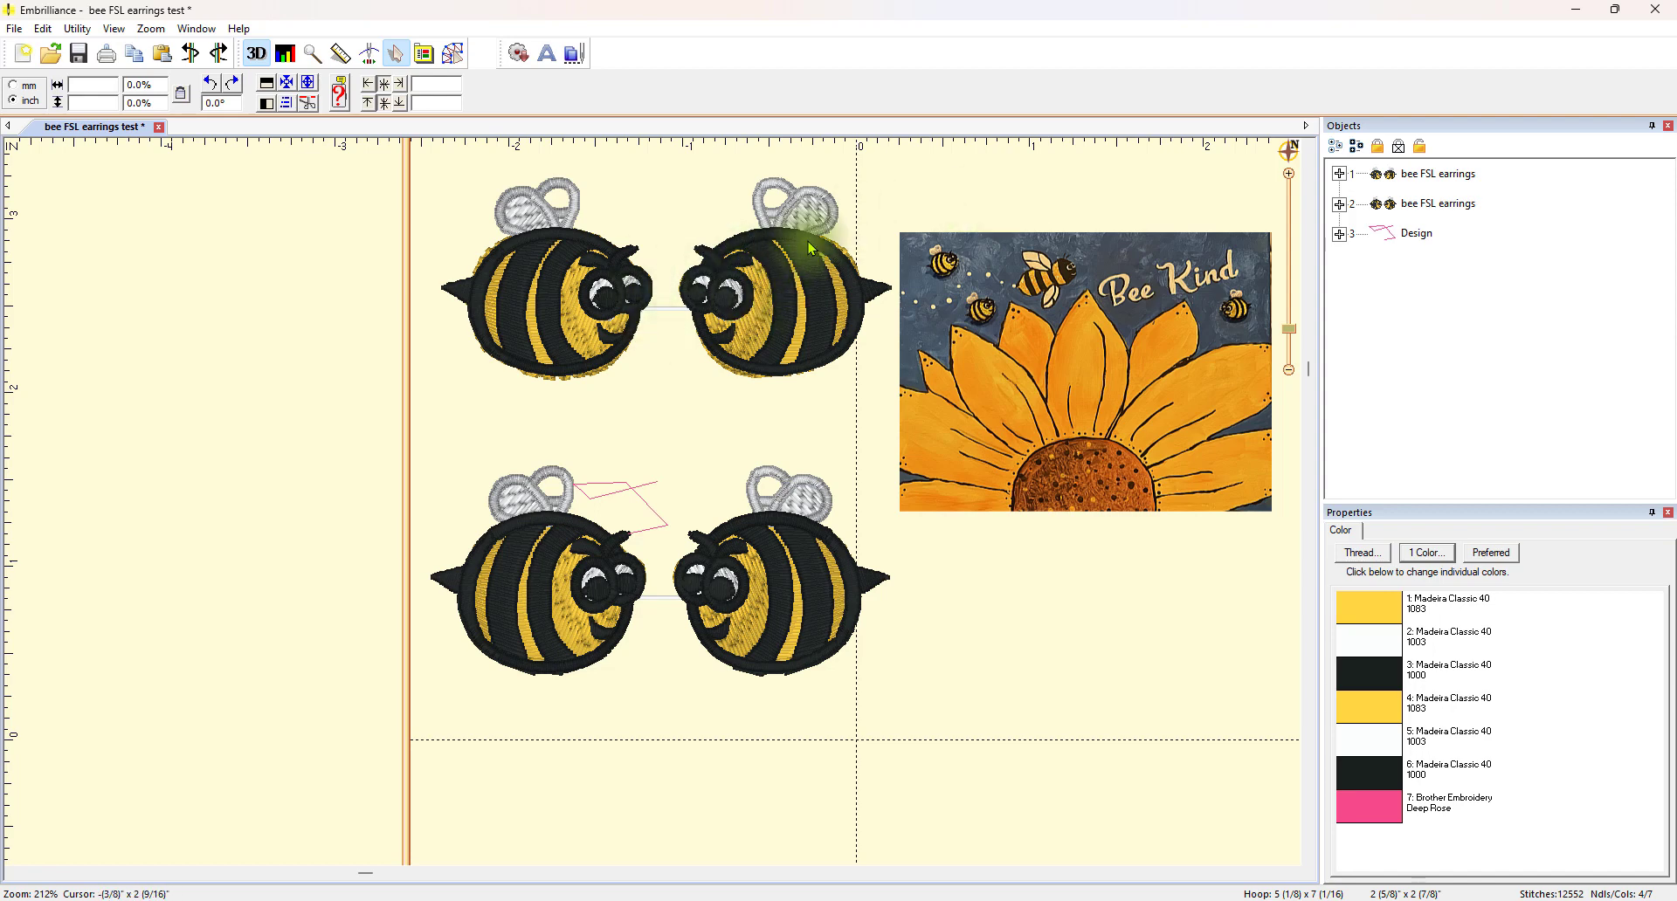
click(312, 53)
drag(455, 323, 788, 420)
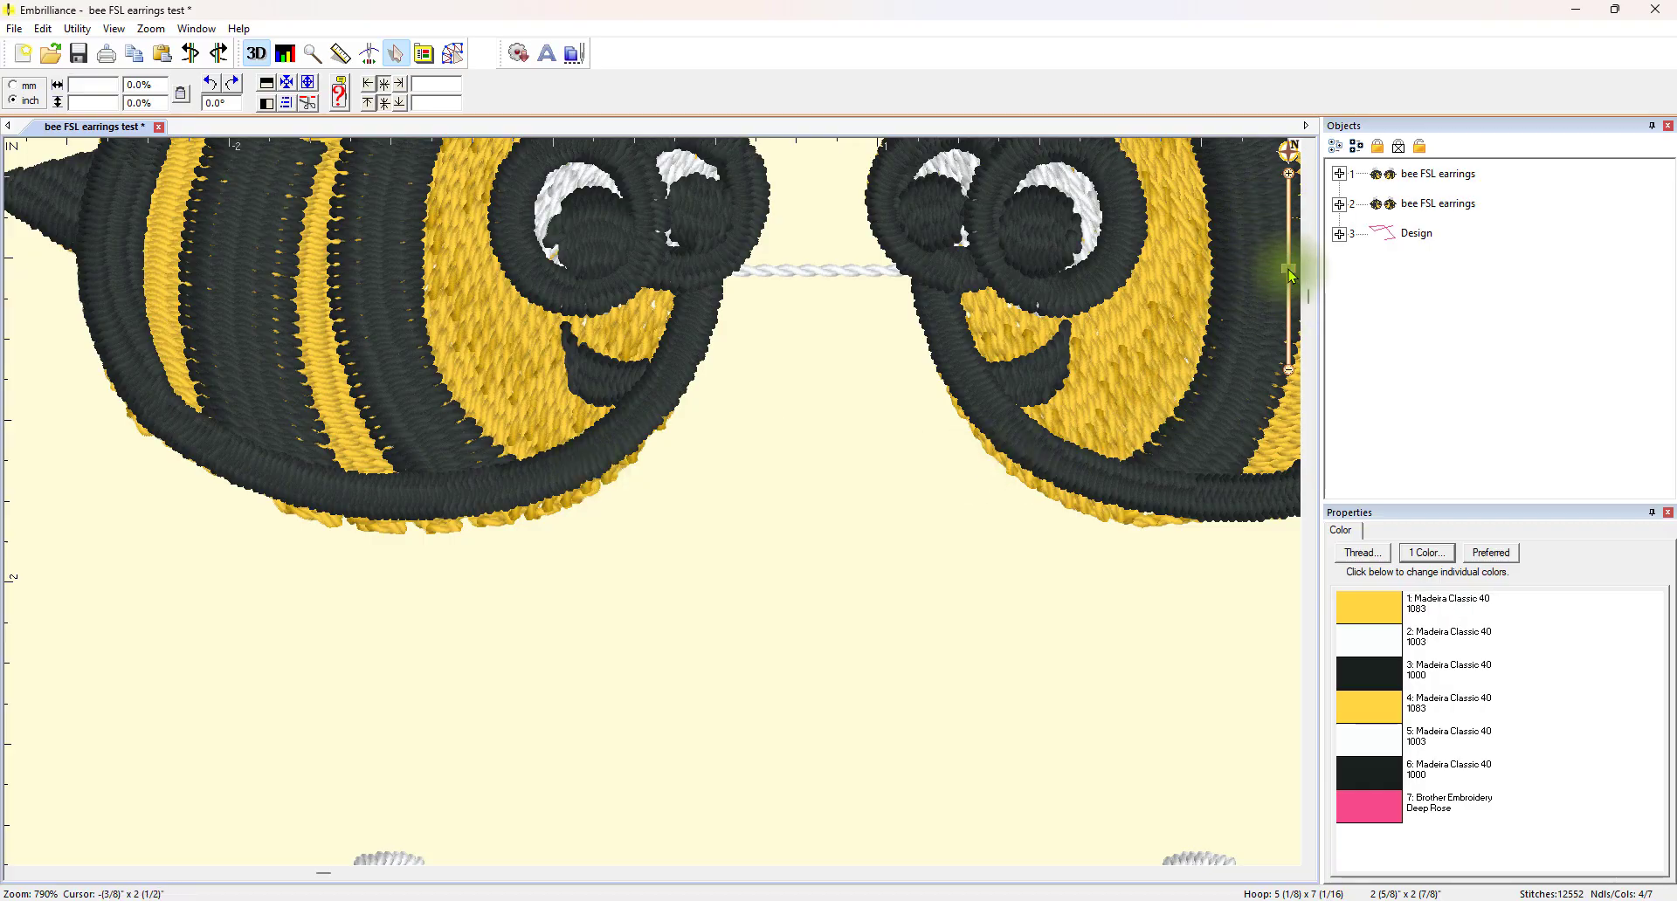
drag(1289, 276, 1288, 307)
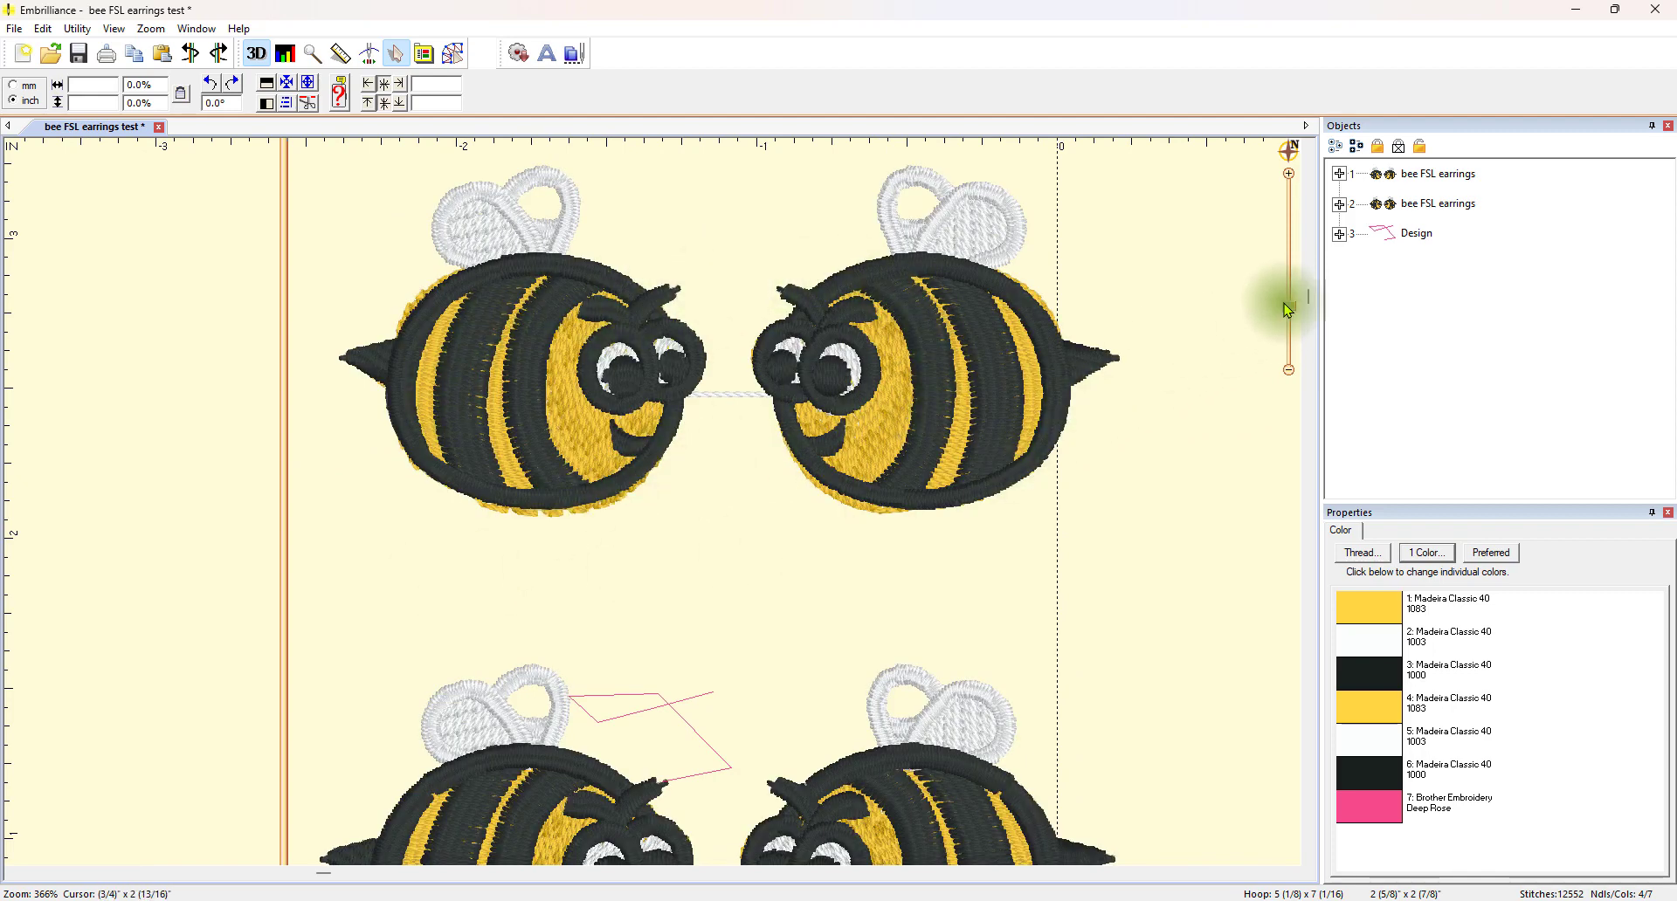
drag(1288, 310, 1288, 315)
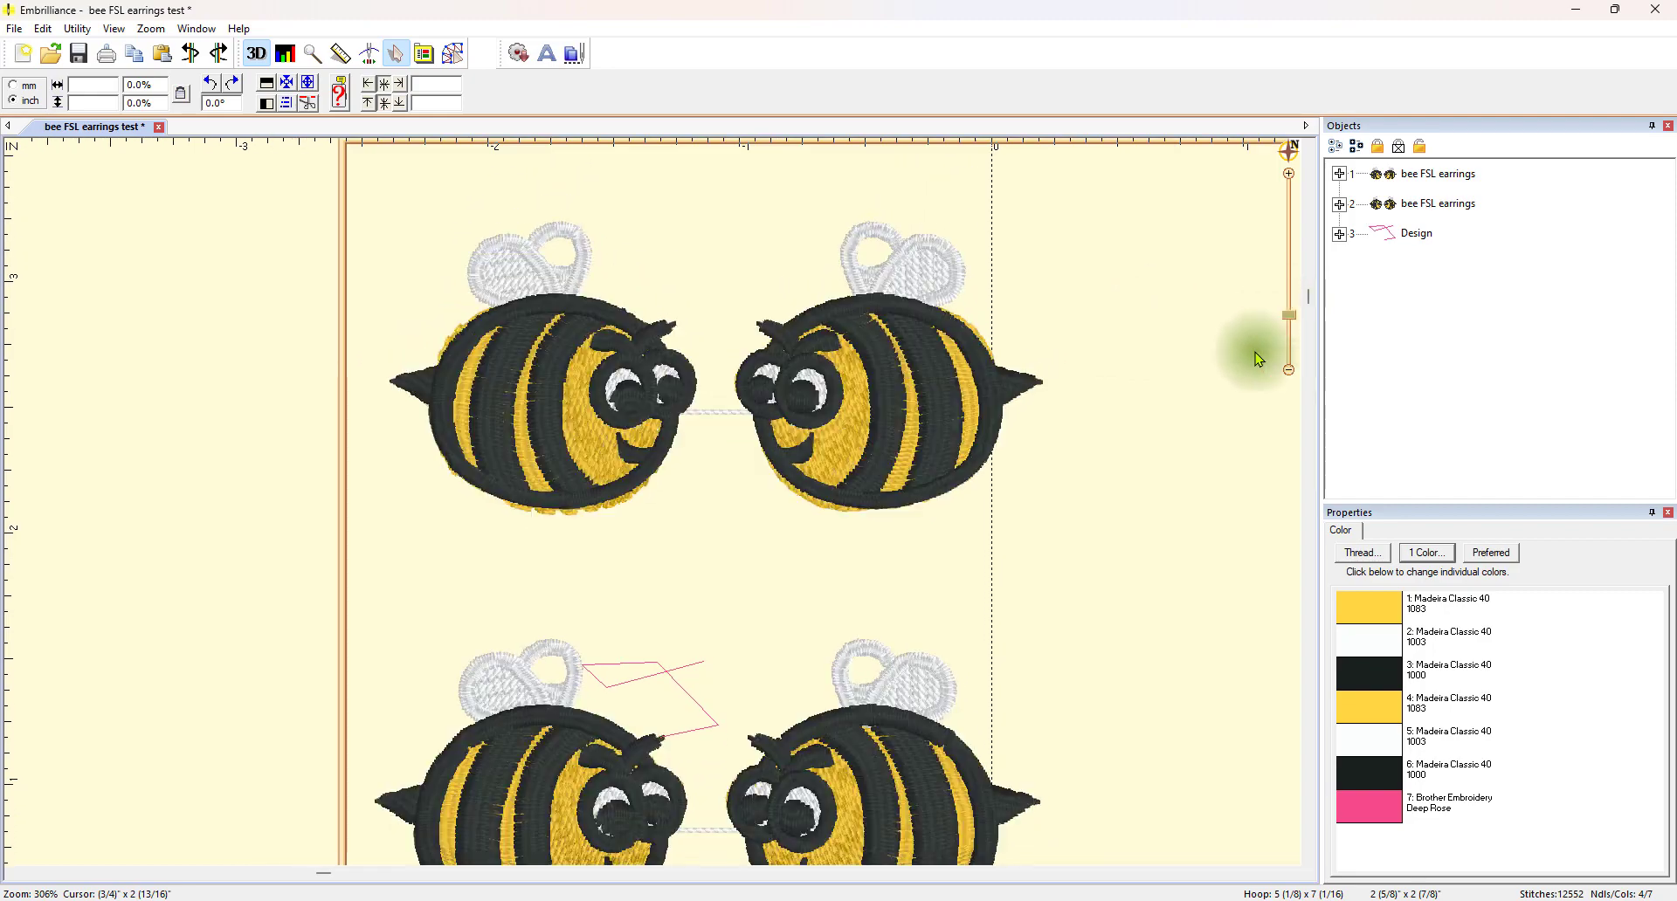
drag(443, 613, 1044, 869)
key(Delete)
Delete the lower bee earring object (object 2), keeping the yellow, white and black pair.
drag(492, 671, 879, 782)
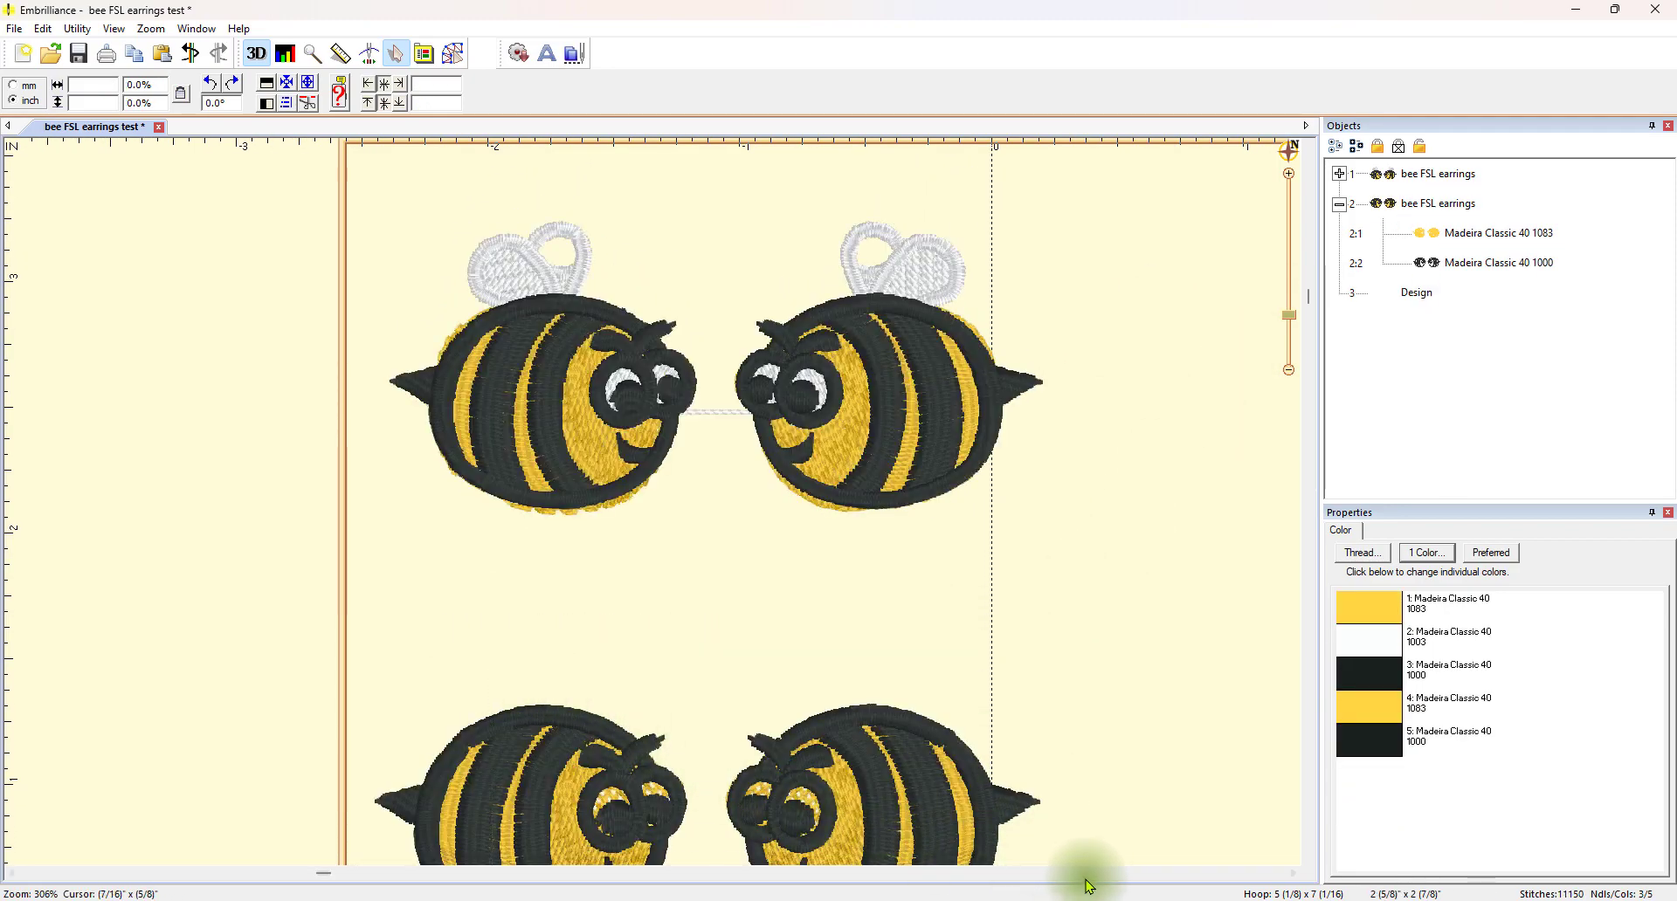
click(1420, 206)
key(Delete)
click(1210, 467)
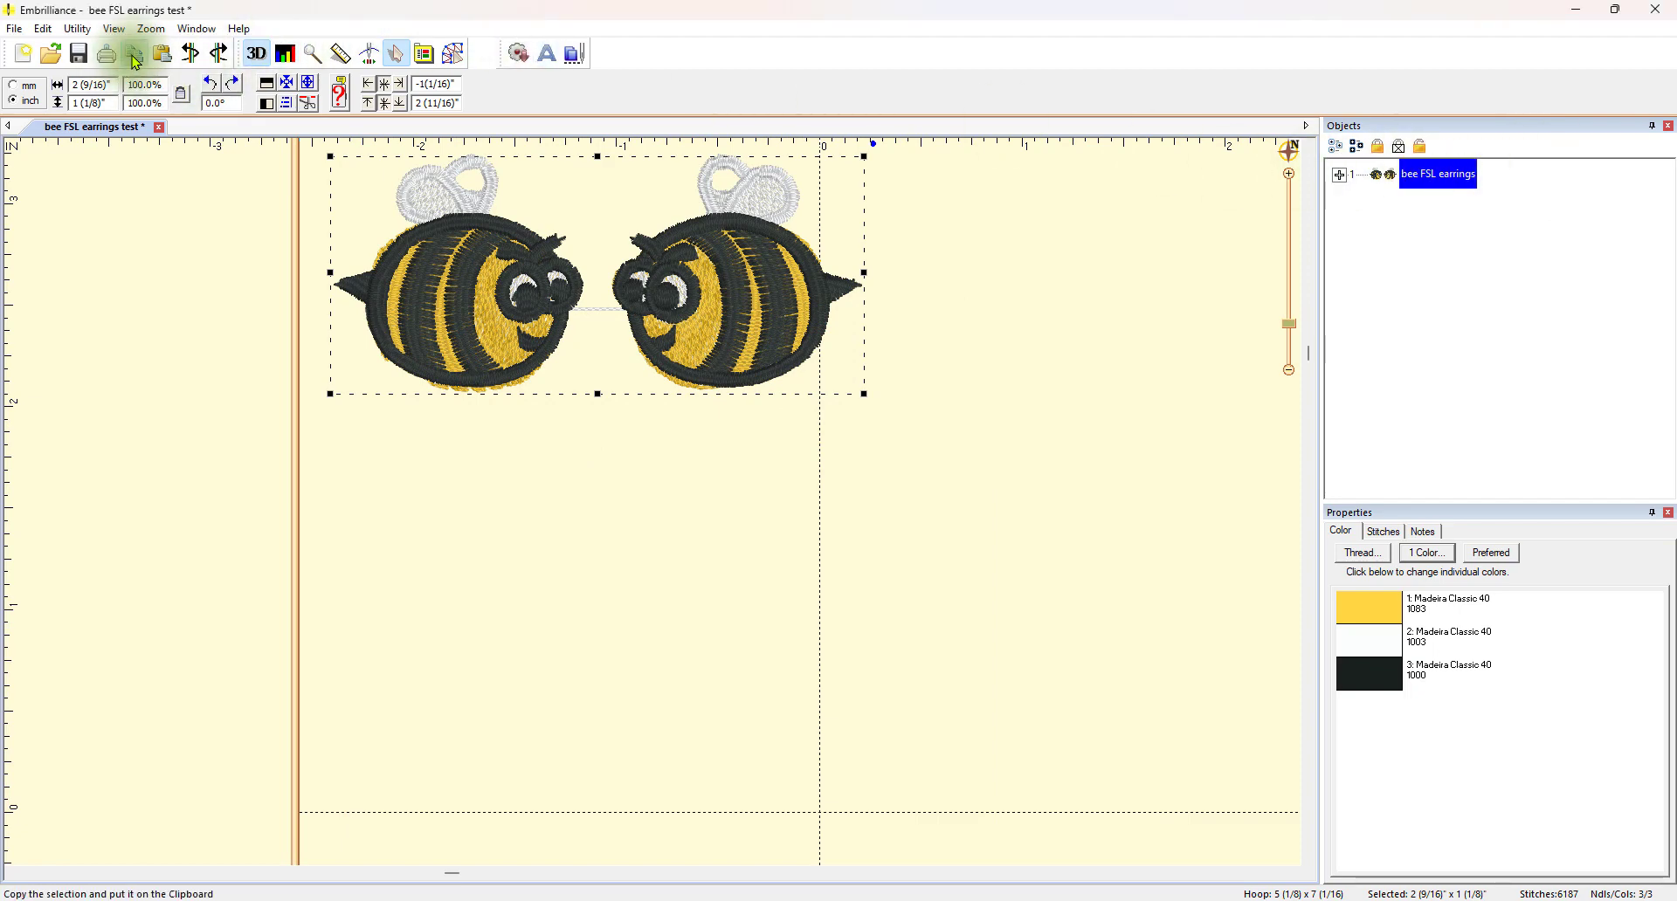
Paste a copy of the bee pair and drag it directly below the original.
click(159, 59)
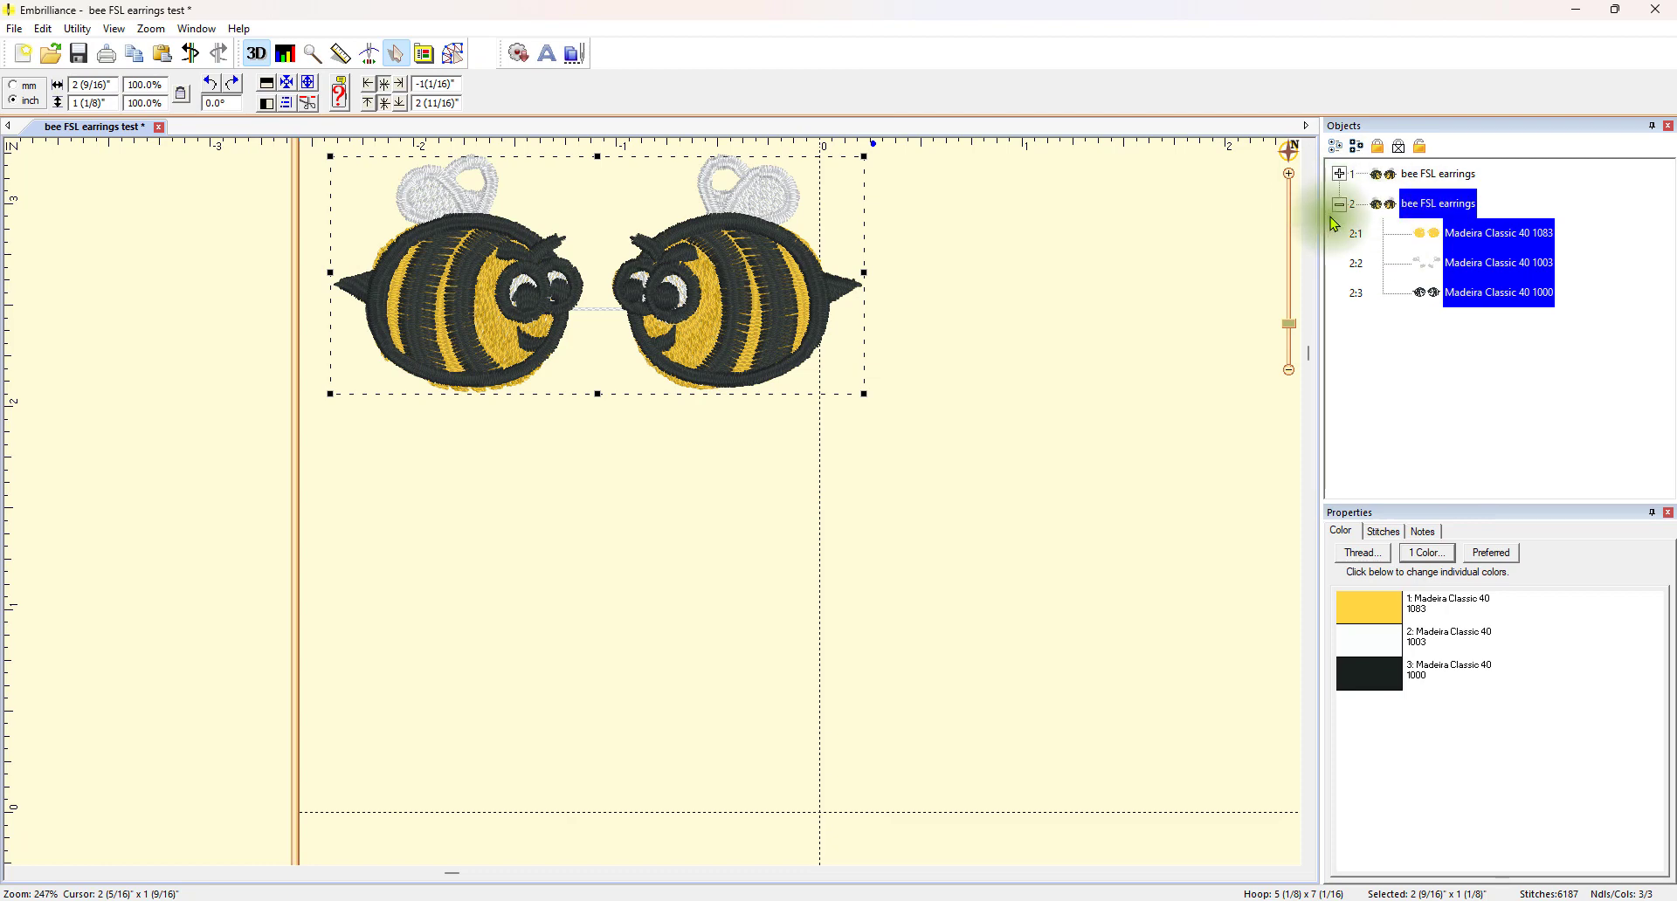
drag(743, 303, 777, 554)
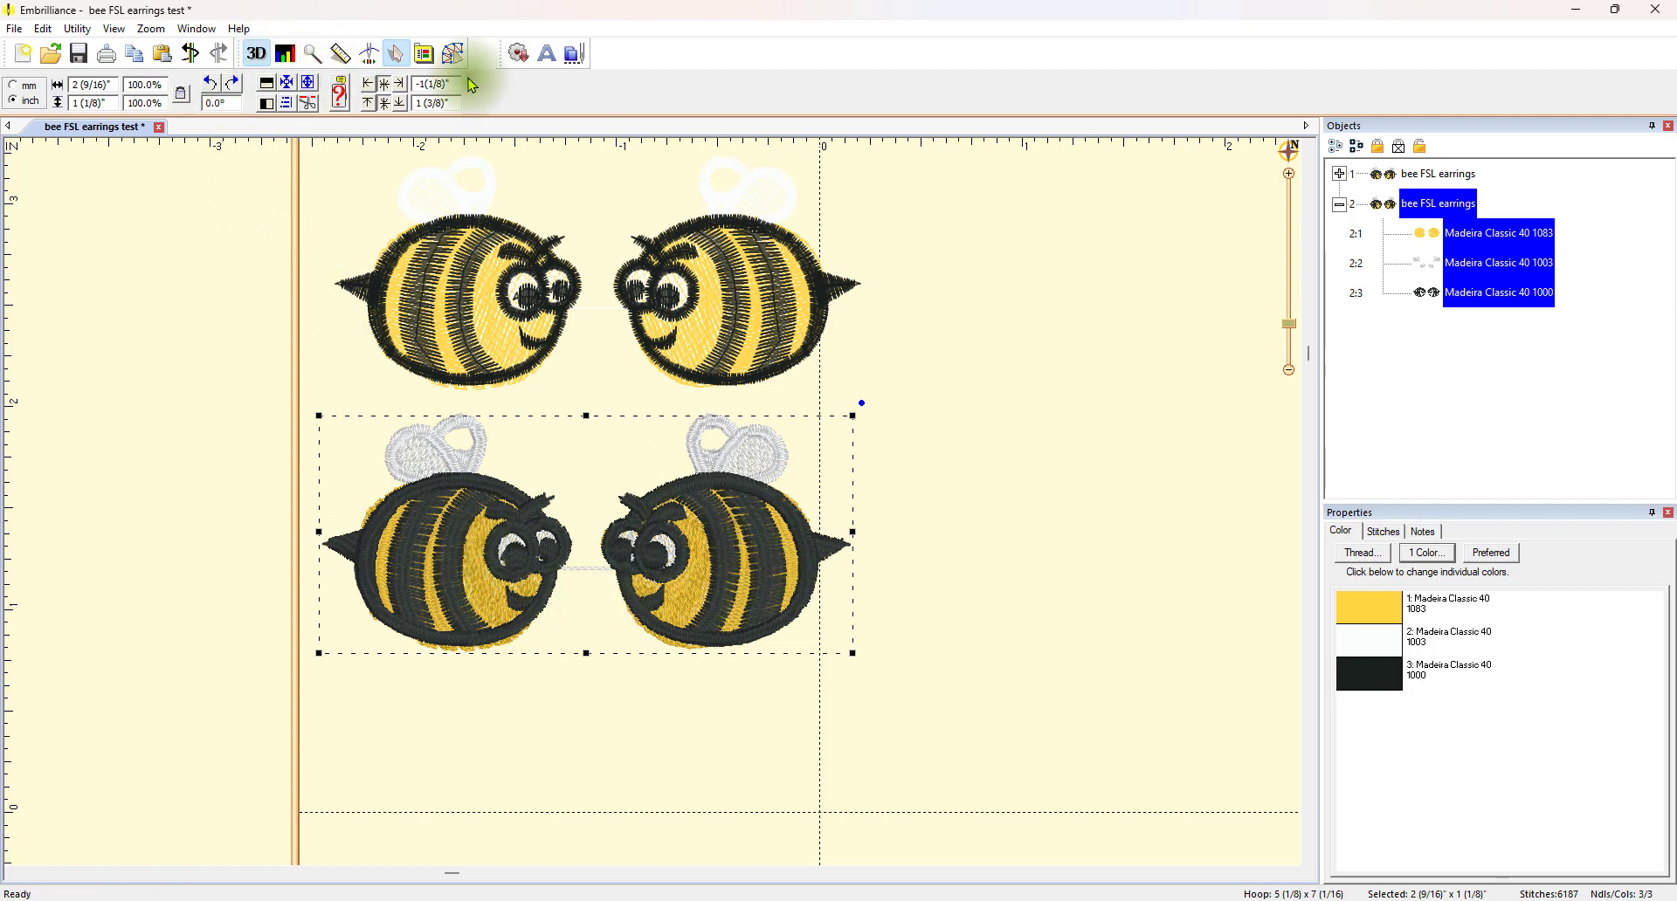
click(311, 53)
drag(395, 360, 588, 404)
click(260, 56)
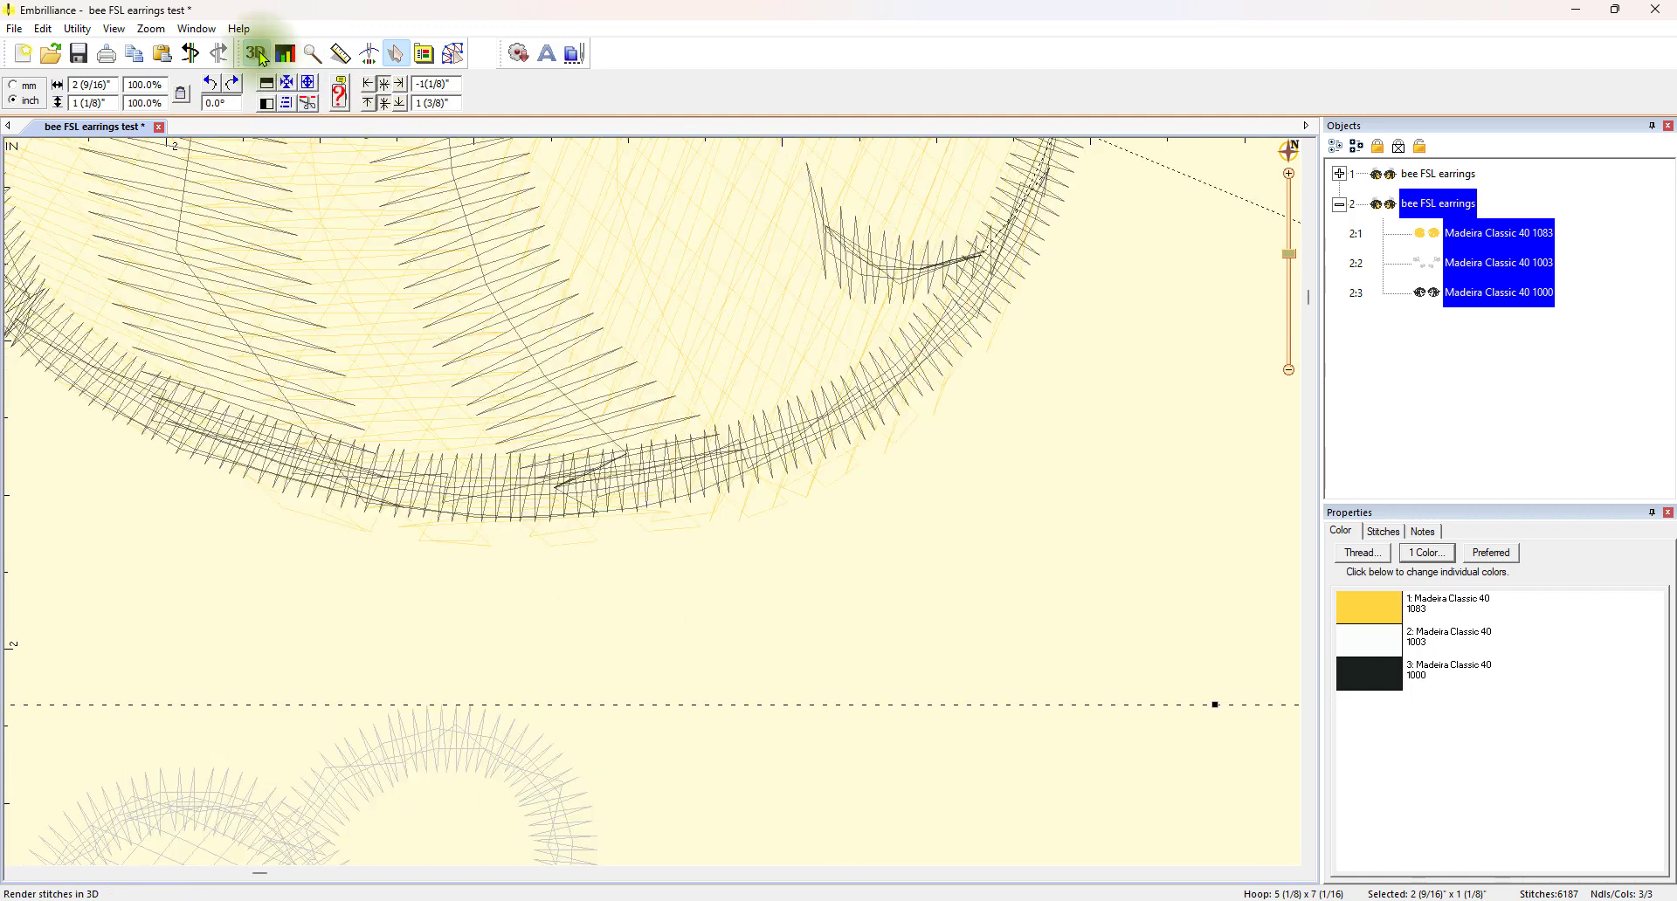
click(259, 55)
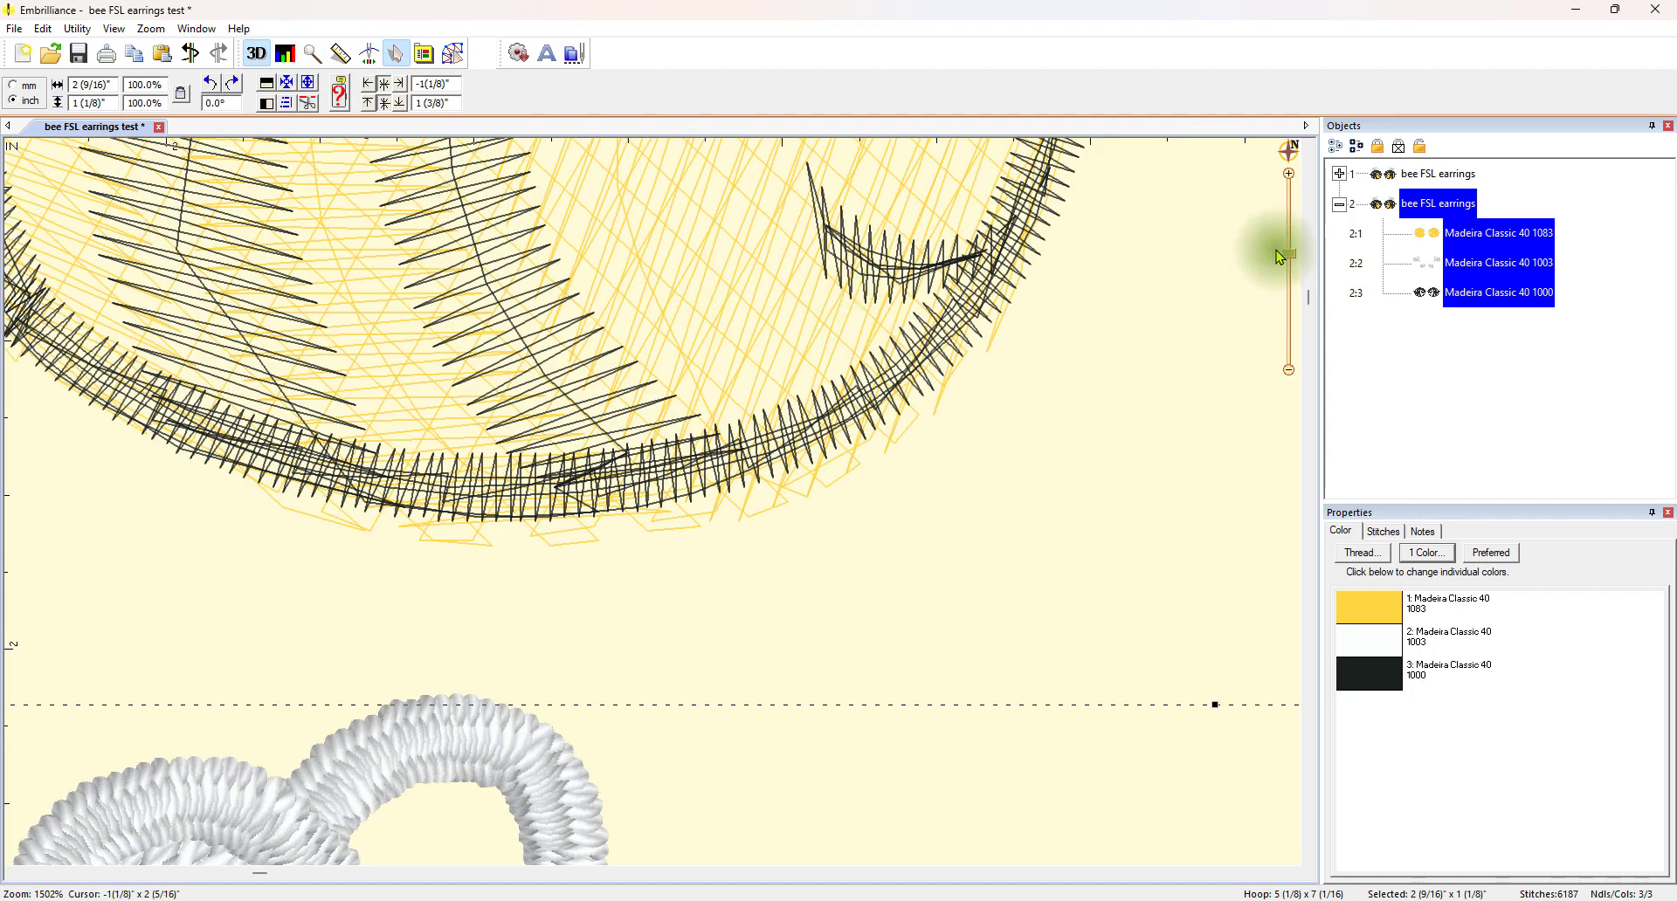
drag(1287, 258, 1280, 308)
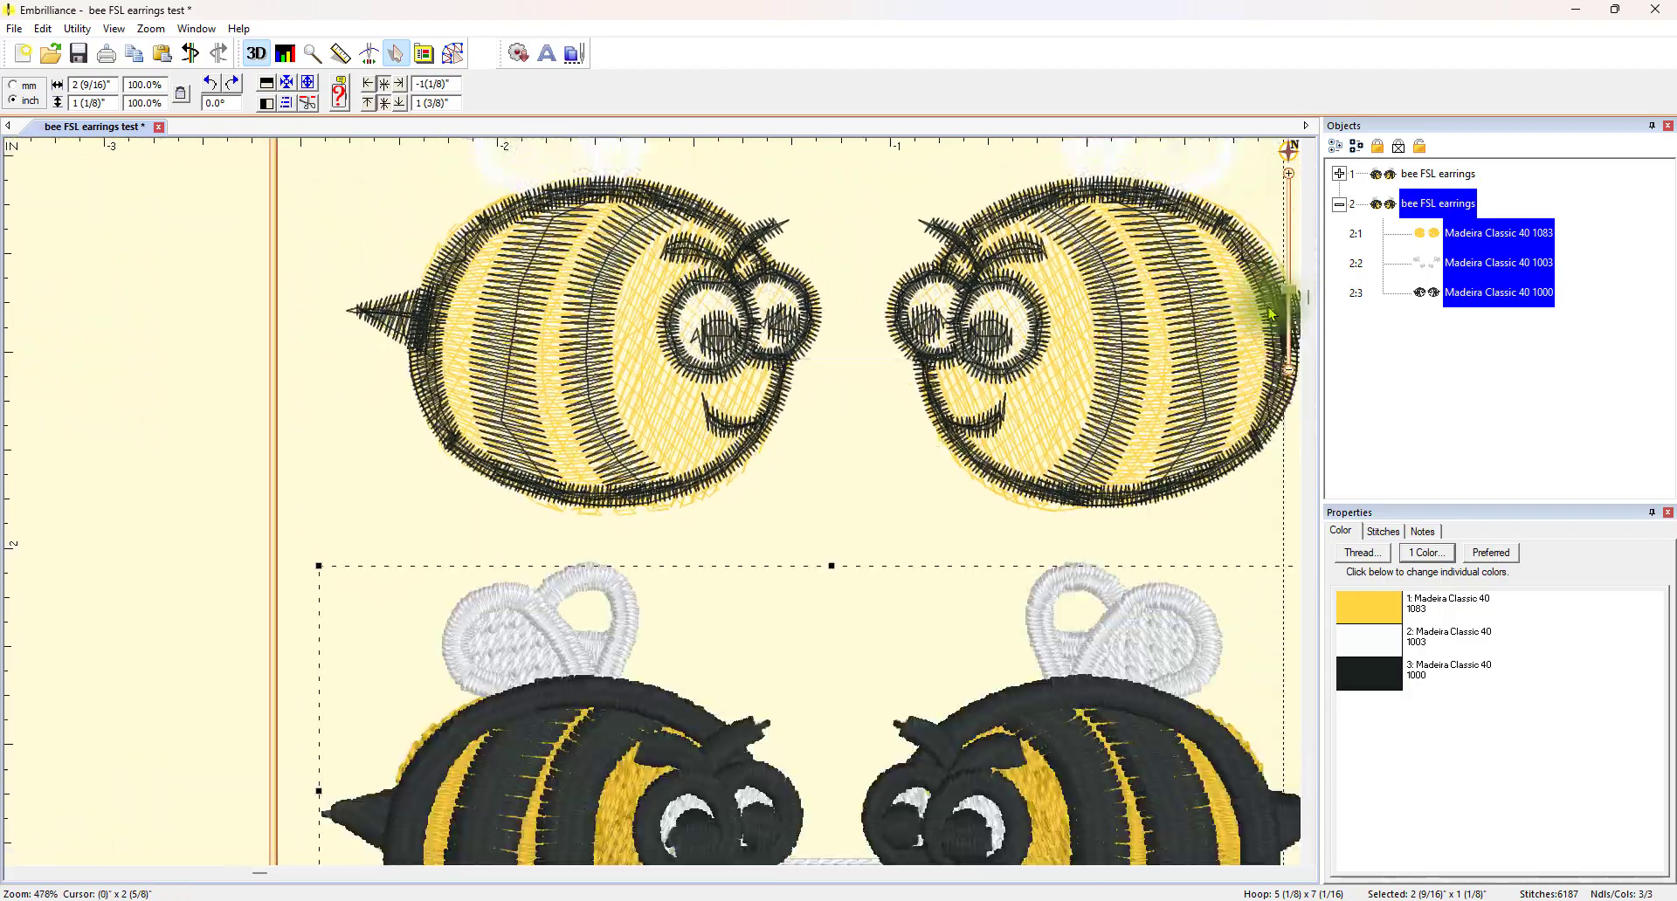
click(684, 465)
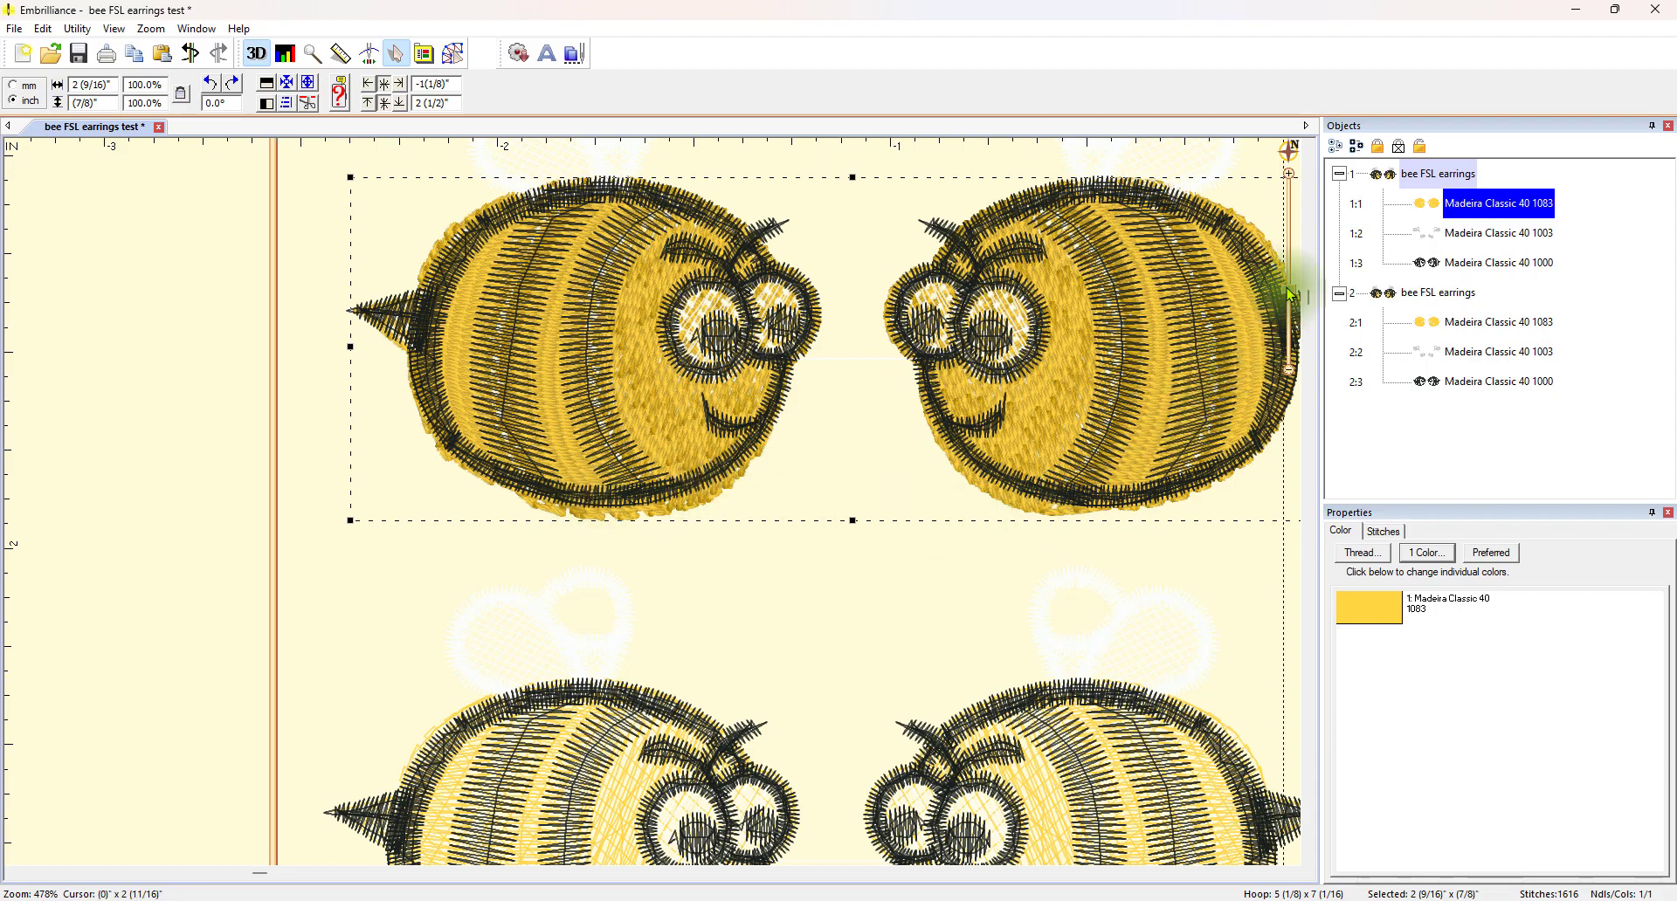
drag(1289, 295, 1287, 316)
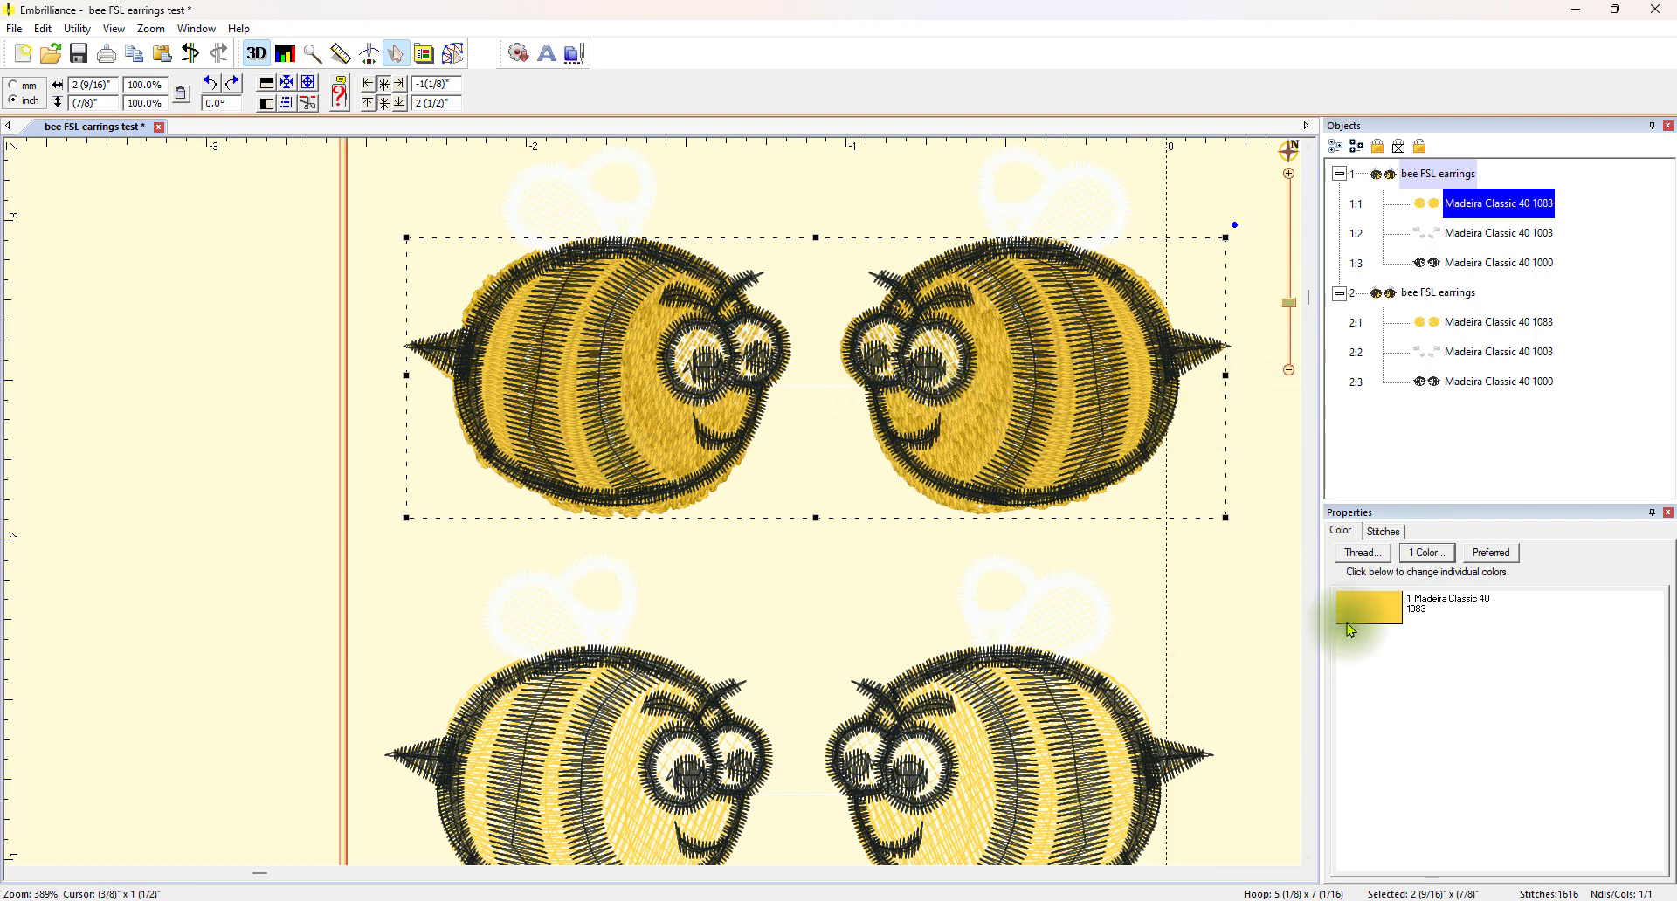
drag(1309, 302, 1315, 376)
click(992, 554)
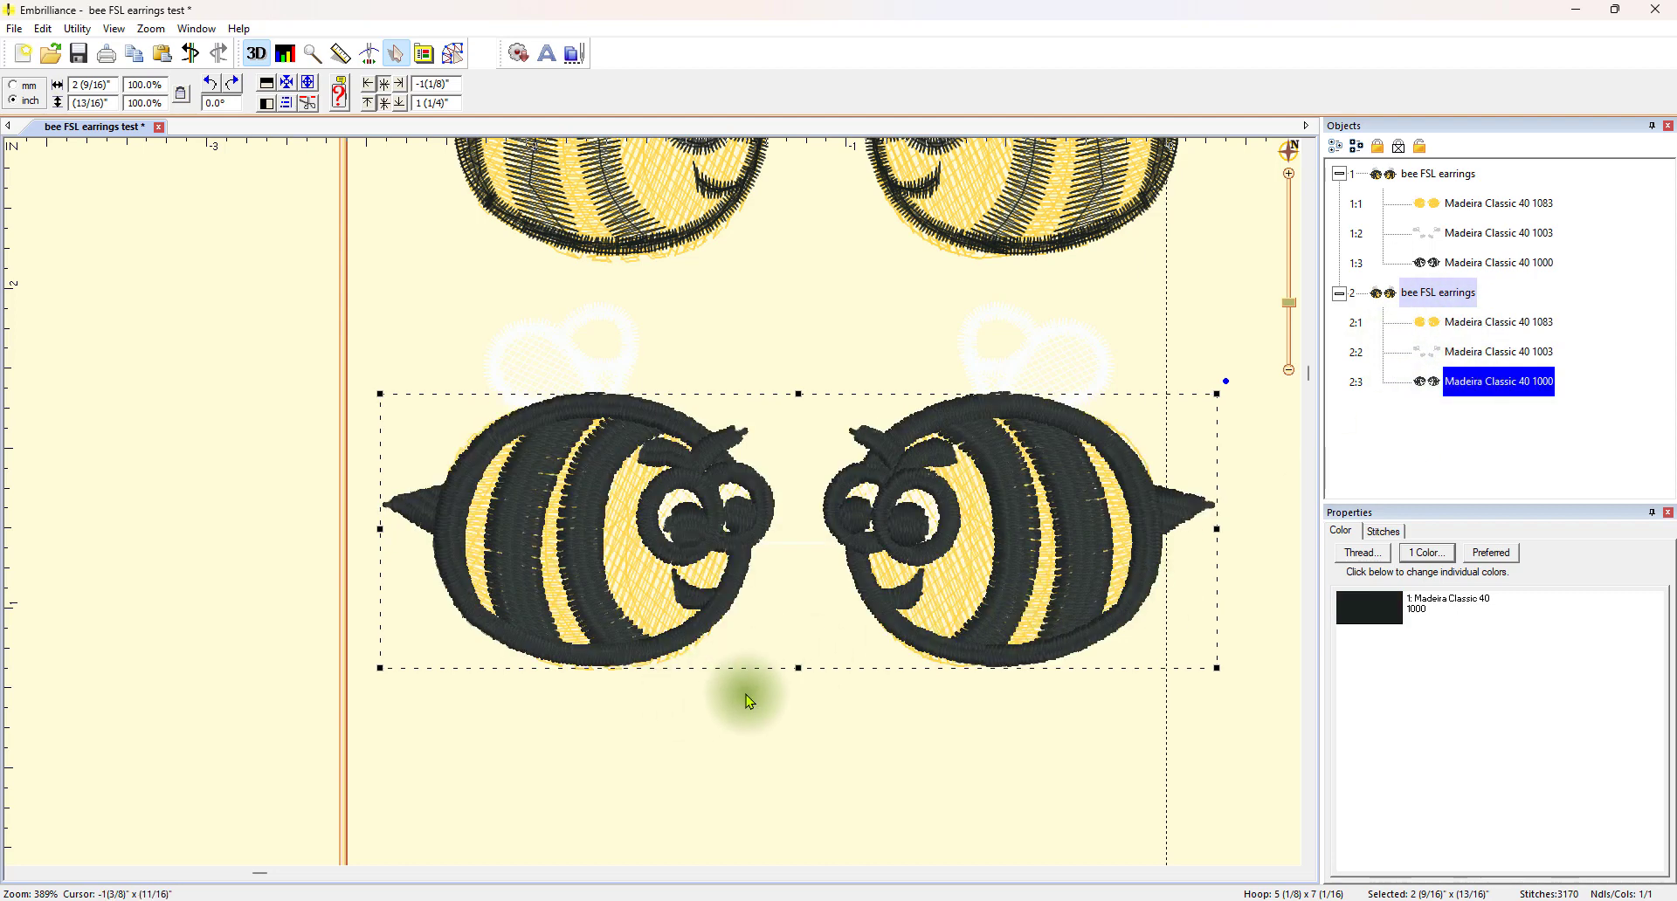
drag(800, 665, 801, 673)
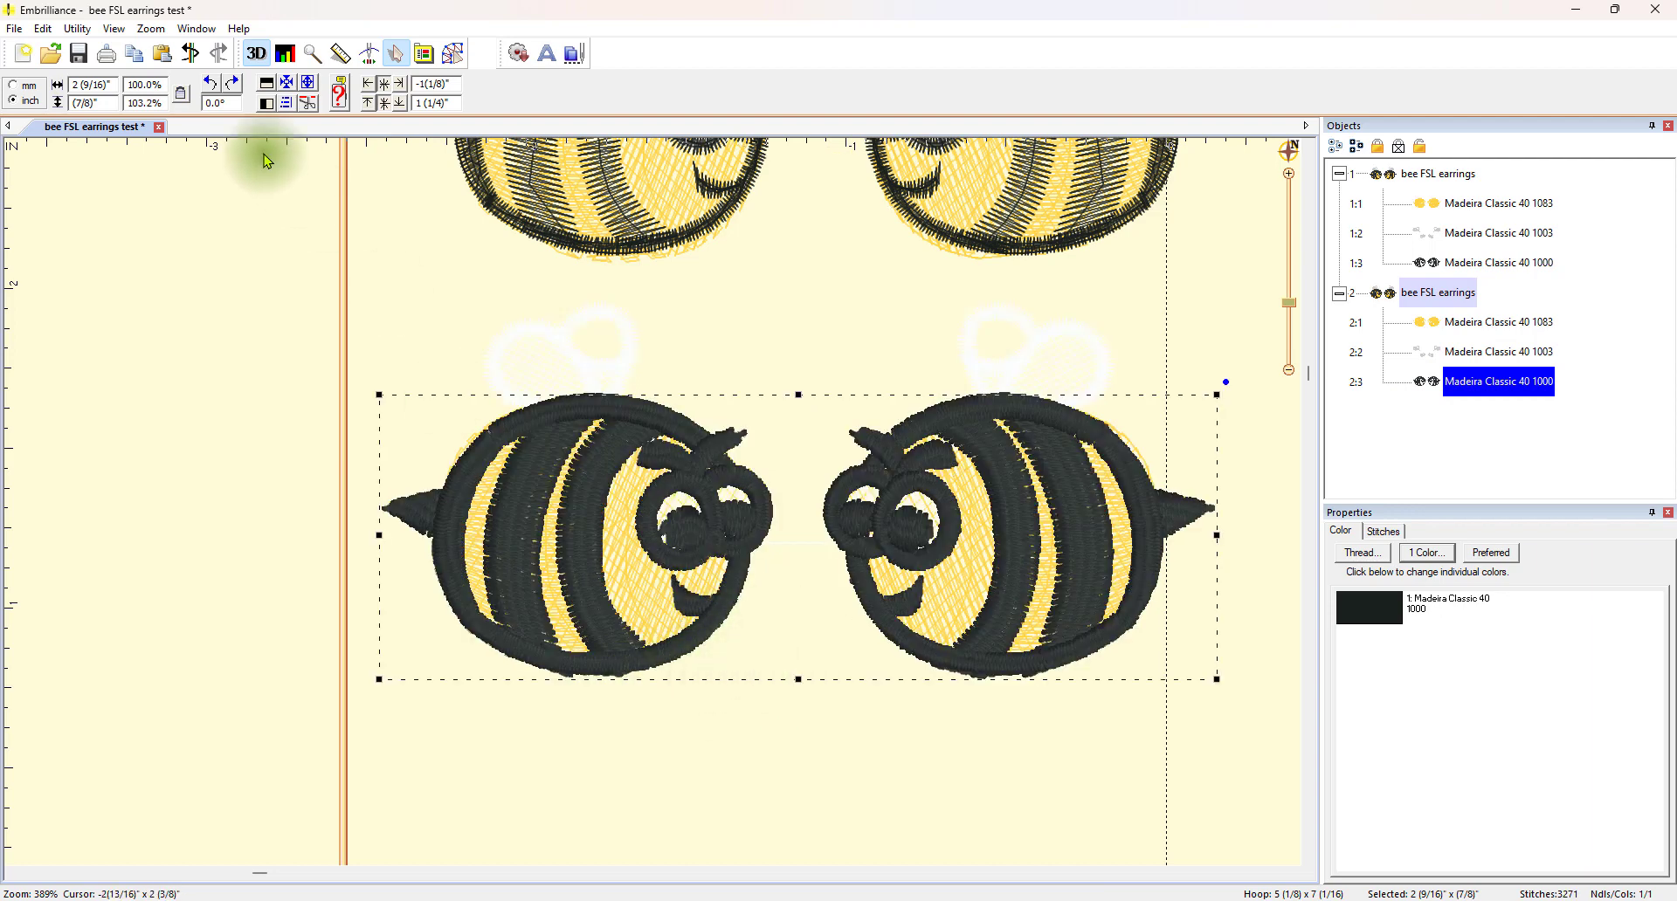
Undo the earlier stretch, then stretch the lower bees' black 1000 layer to 104.4% height.
click(191, 56)
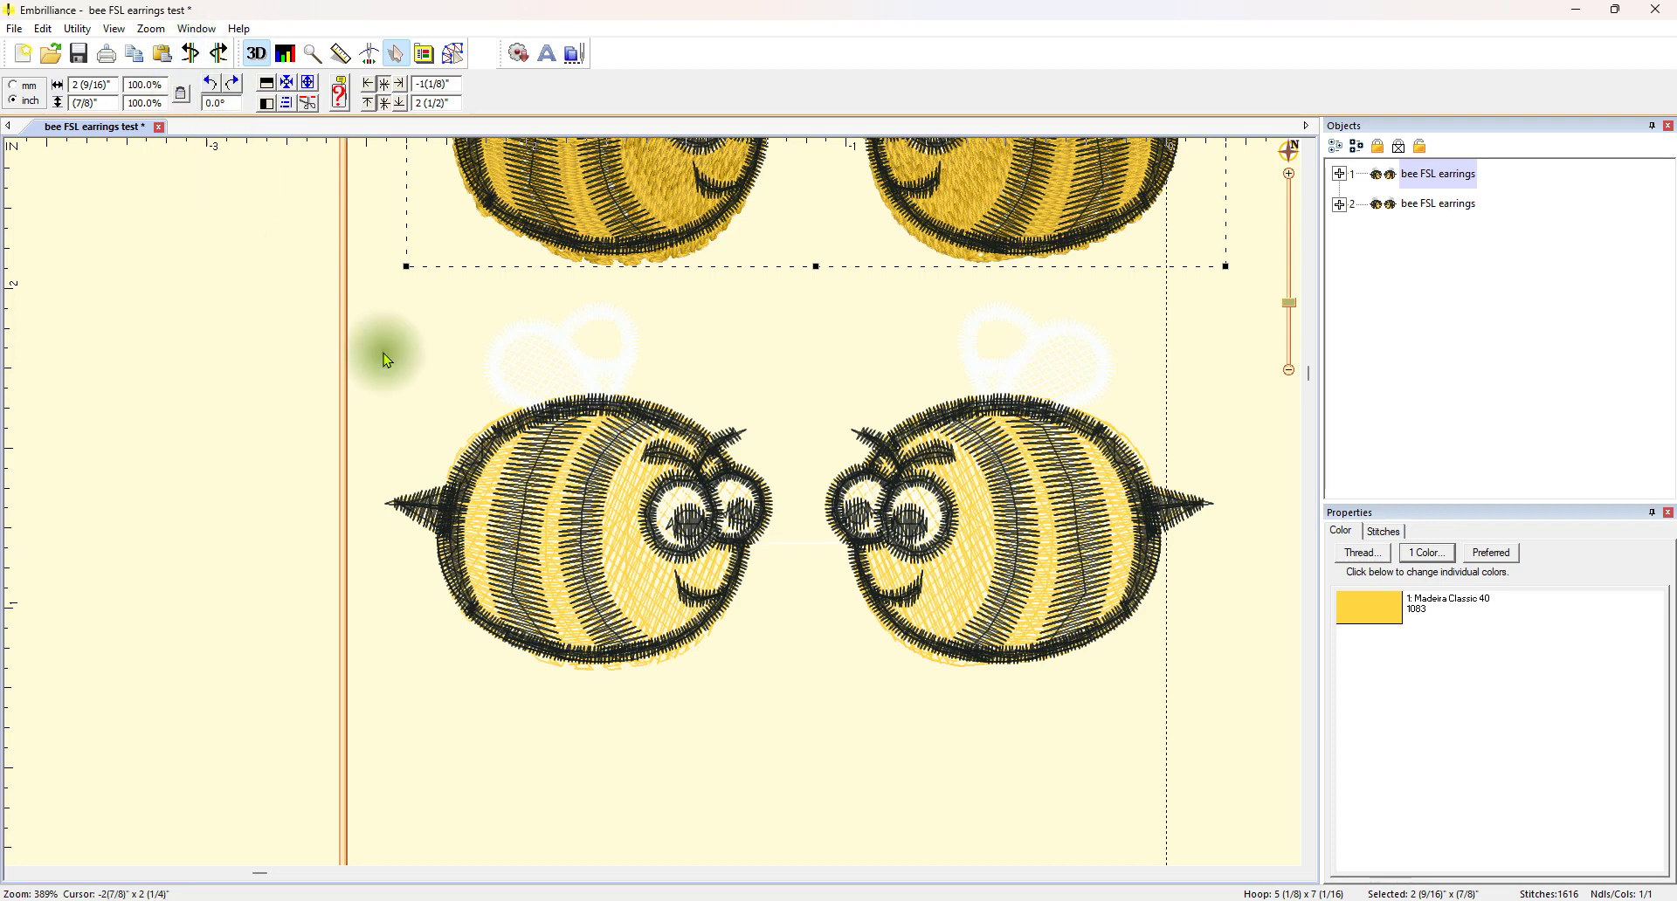
click(575, 533)
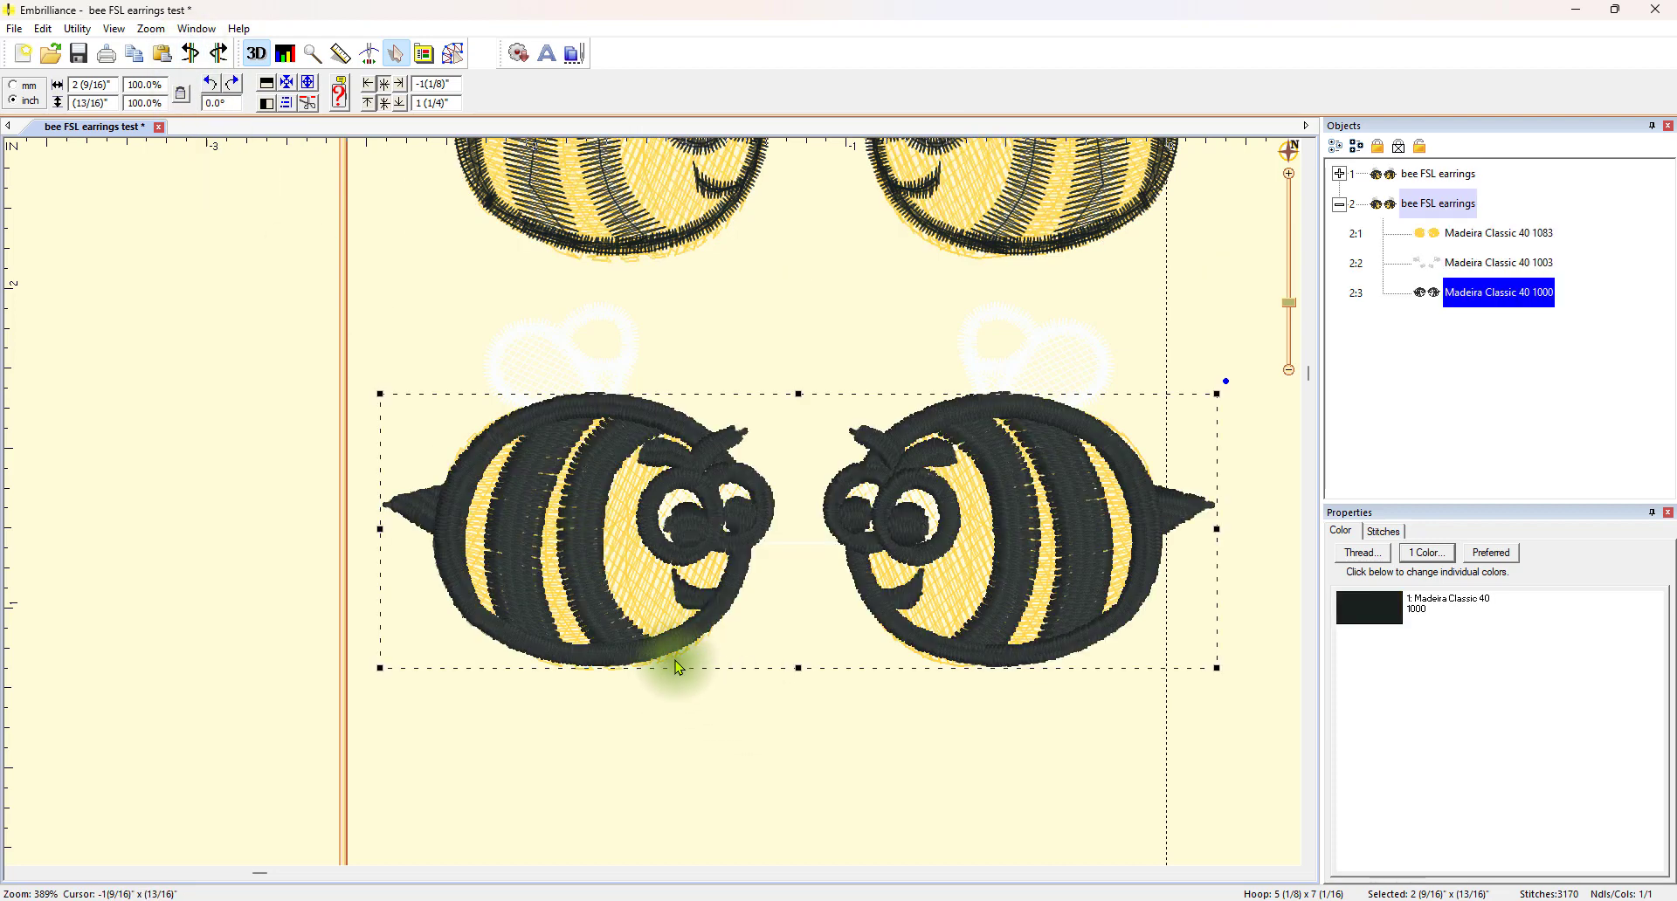
click(635, 597)
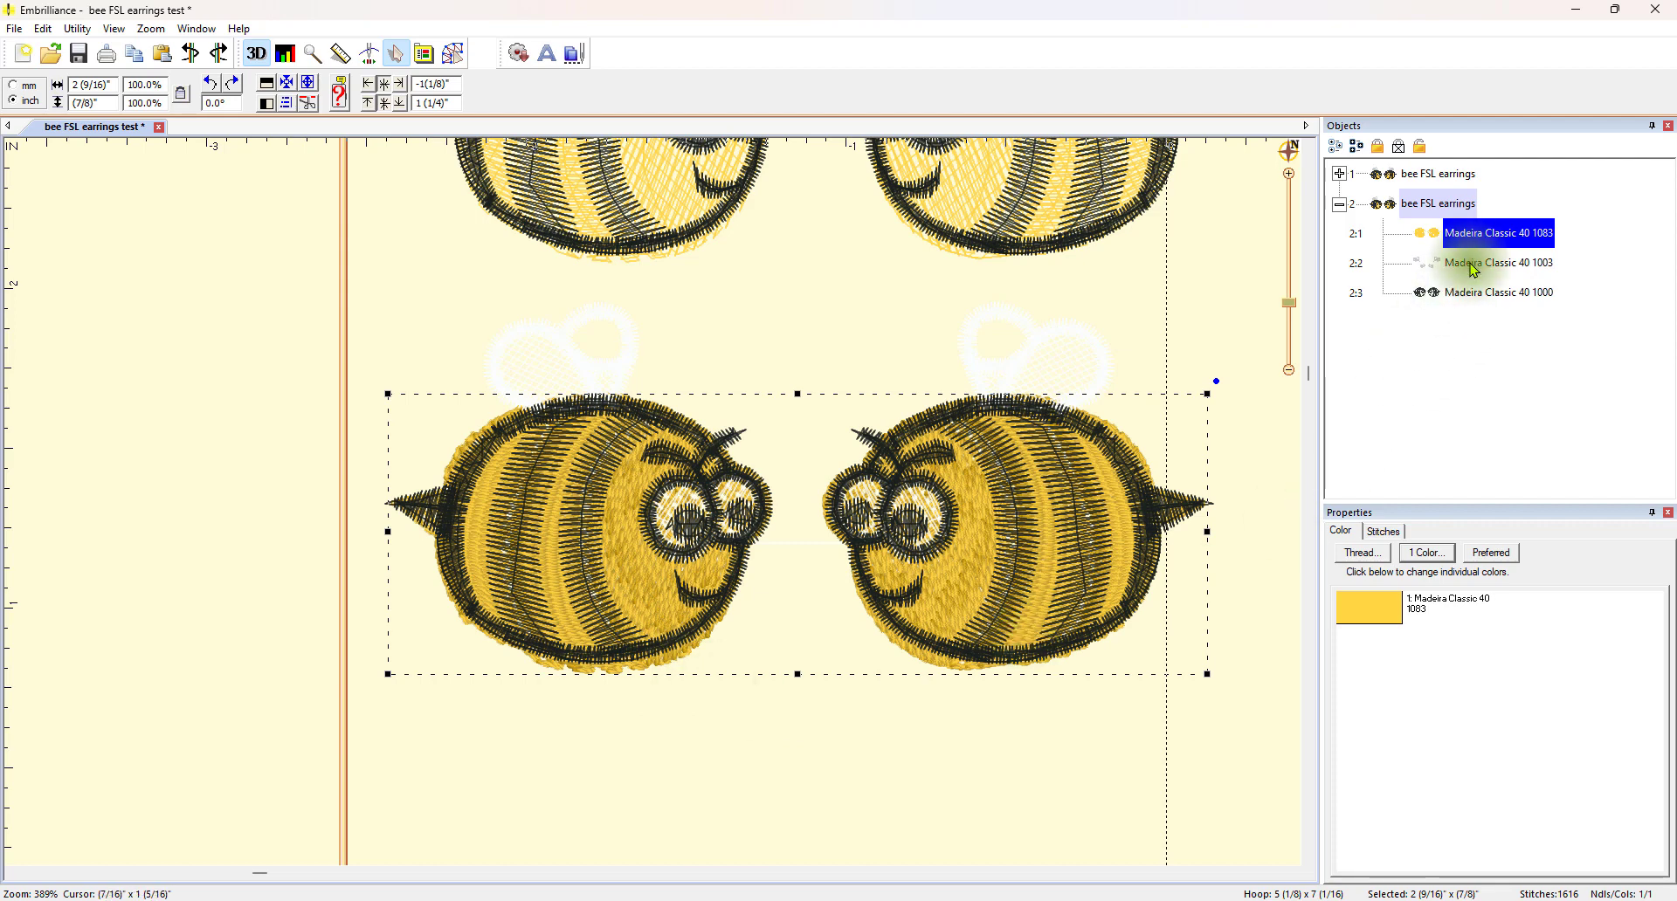
click(1475, 294)
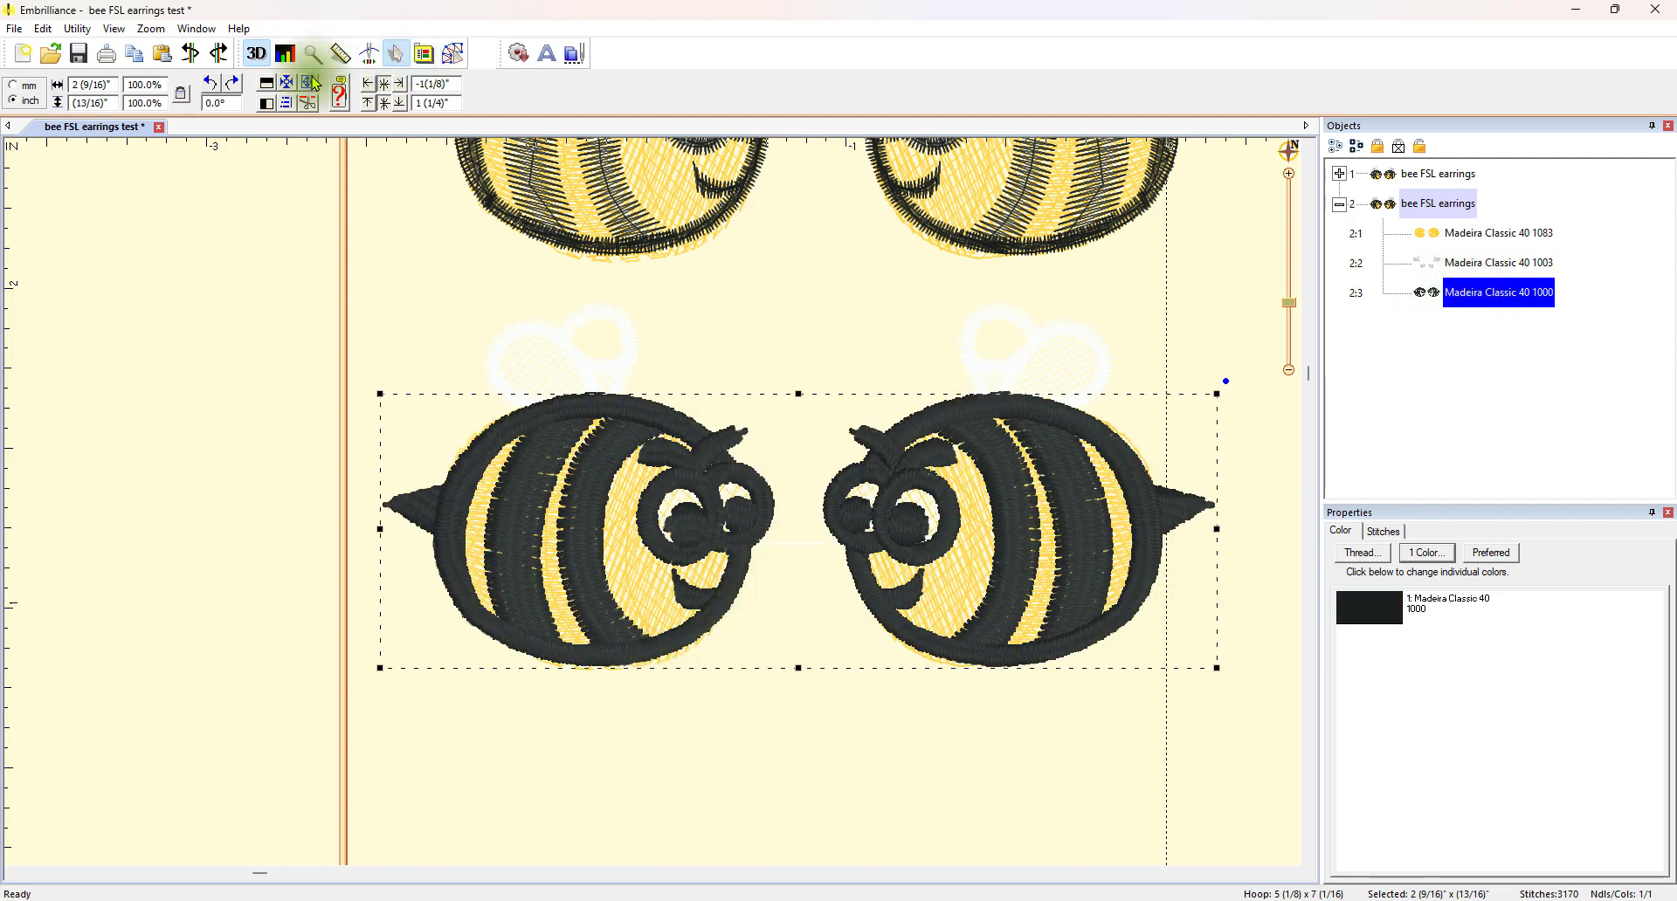
click(317, 105)
drag(442, 550, 1153, 748)
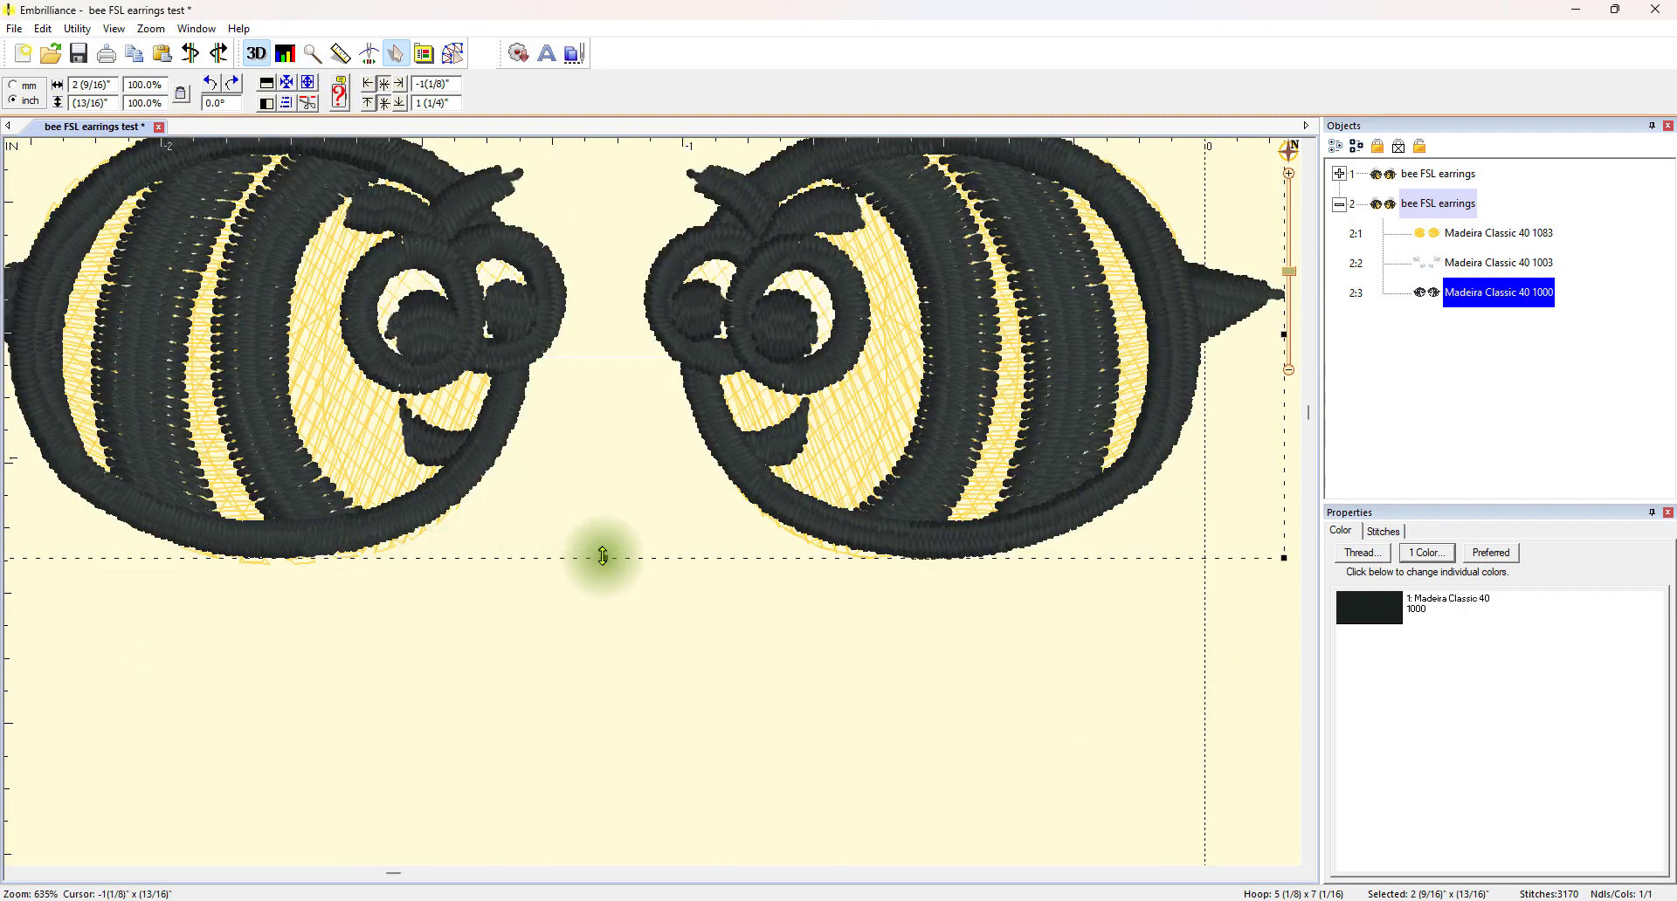
drag(603, 556, 664, 576)
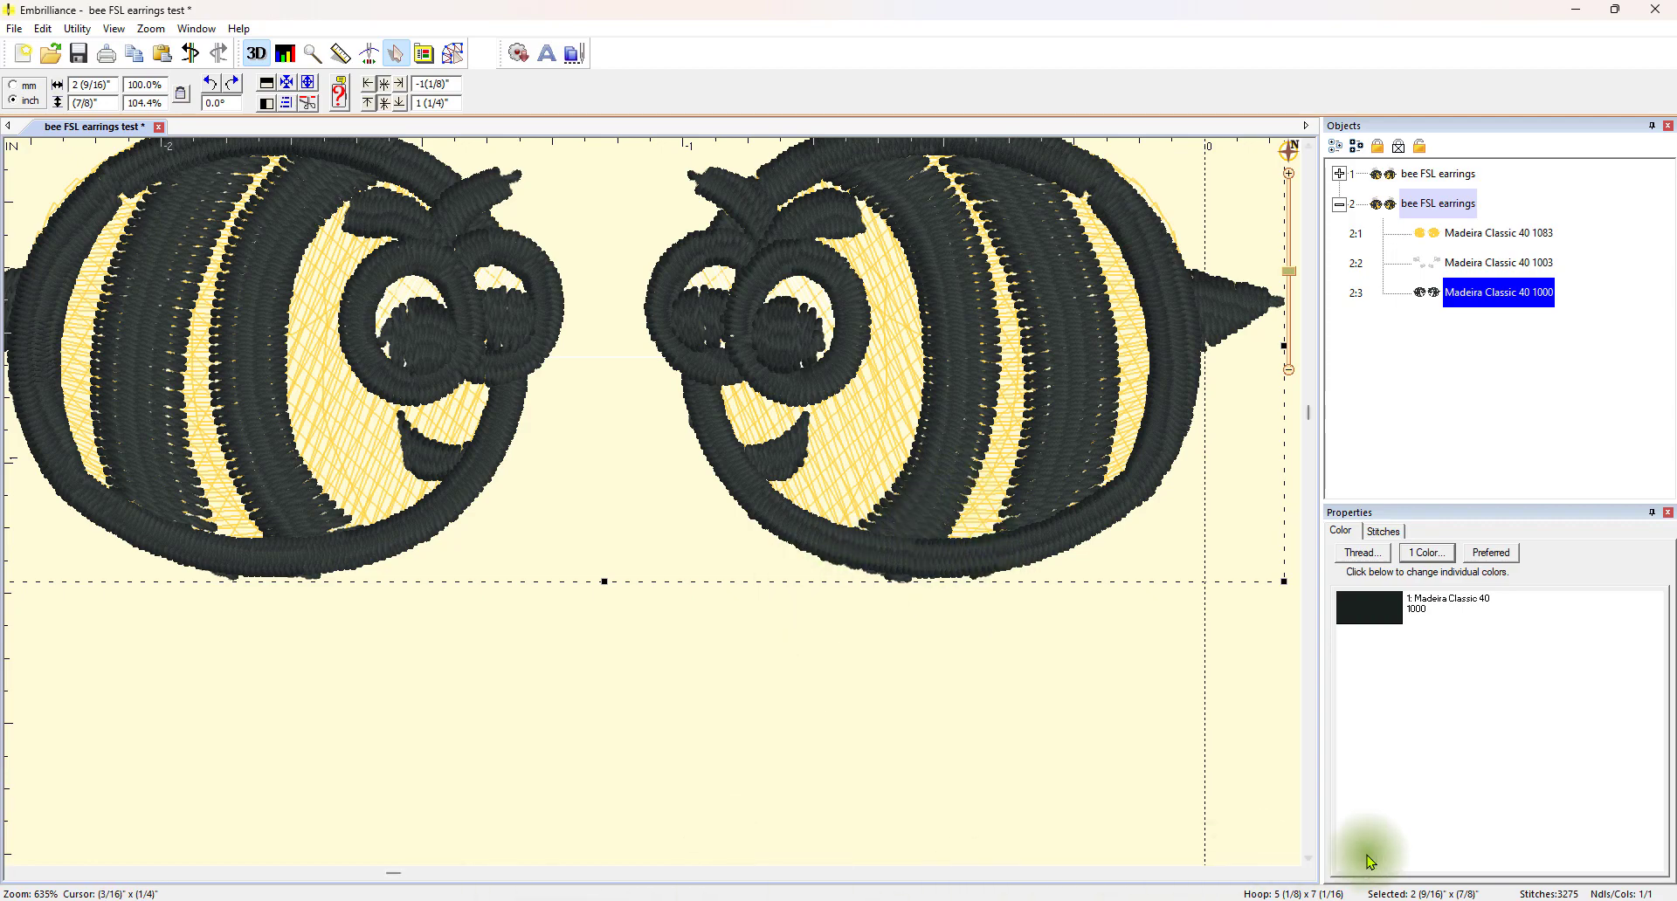
Enlarge the lower bees' black 1000 layer from its top-left corner to 101.0% wide, 105.4% tall.
mouse_move(403, 884)
drag(403, 884, 328, 873)
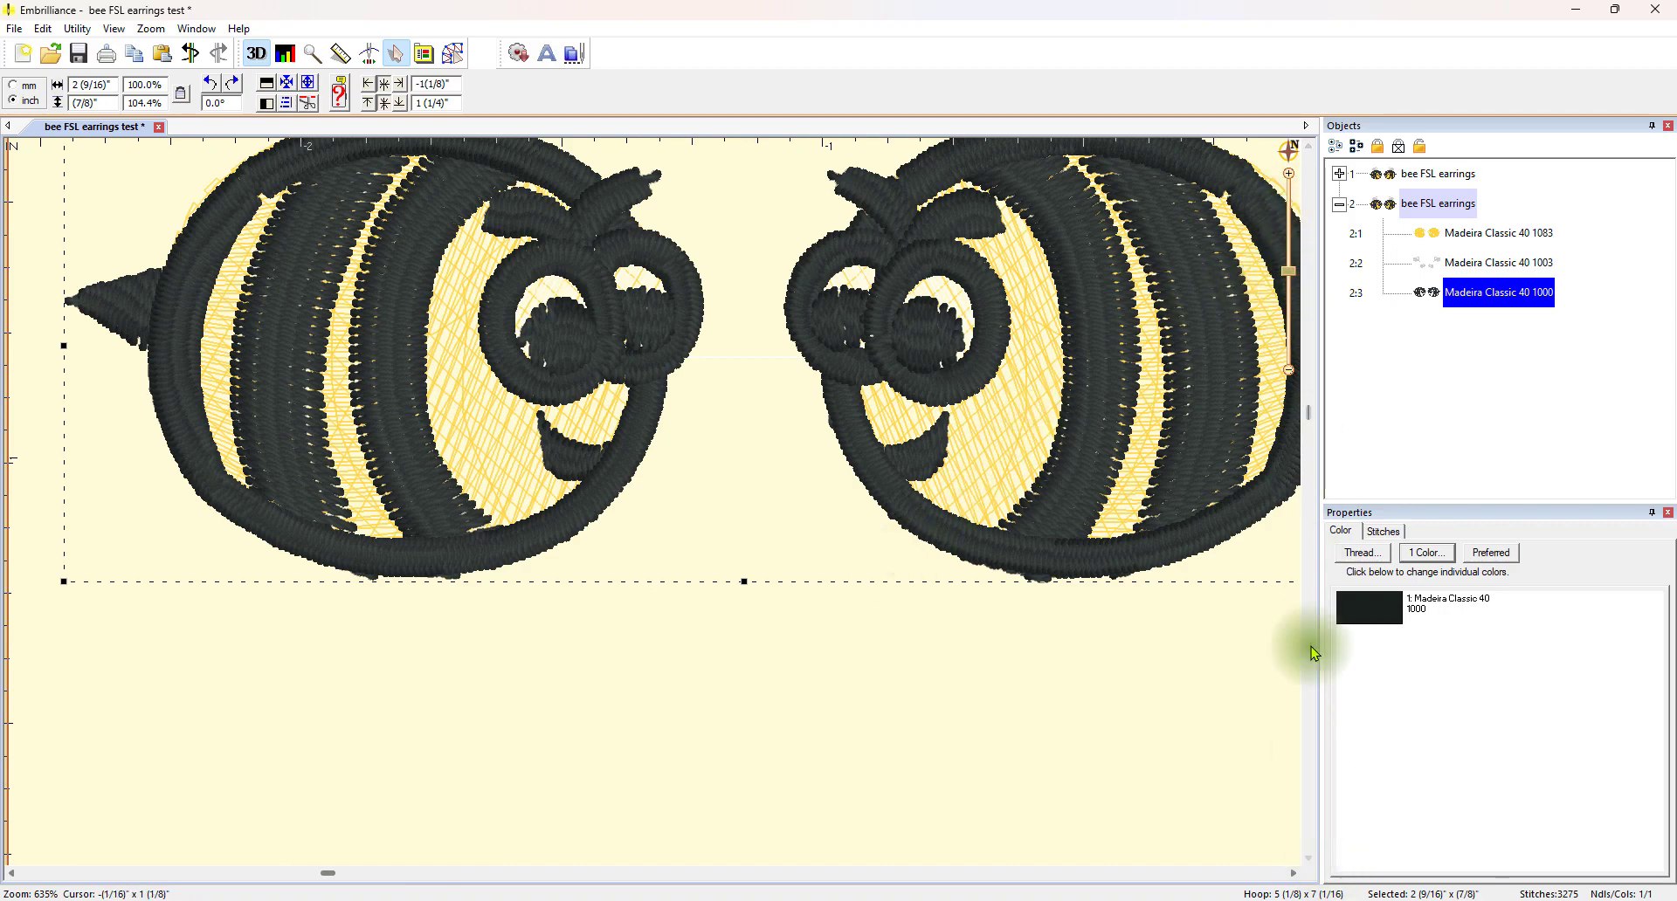
drag(1314, 421, 1310, 393)
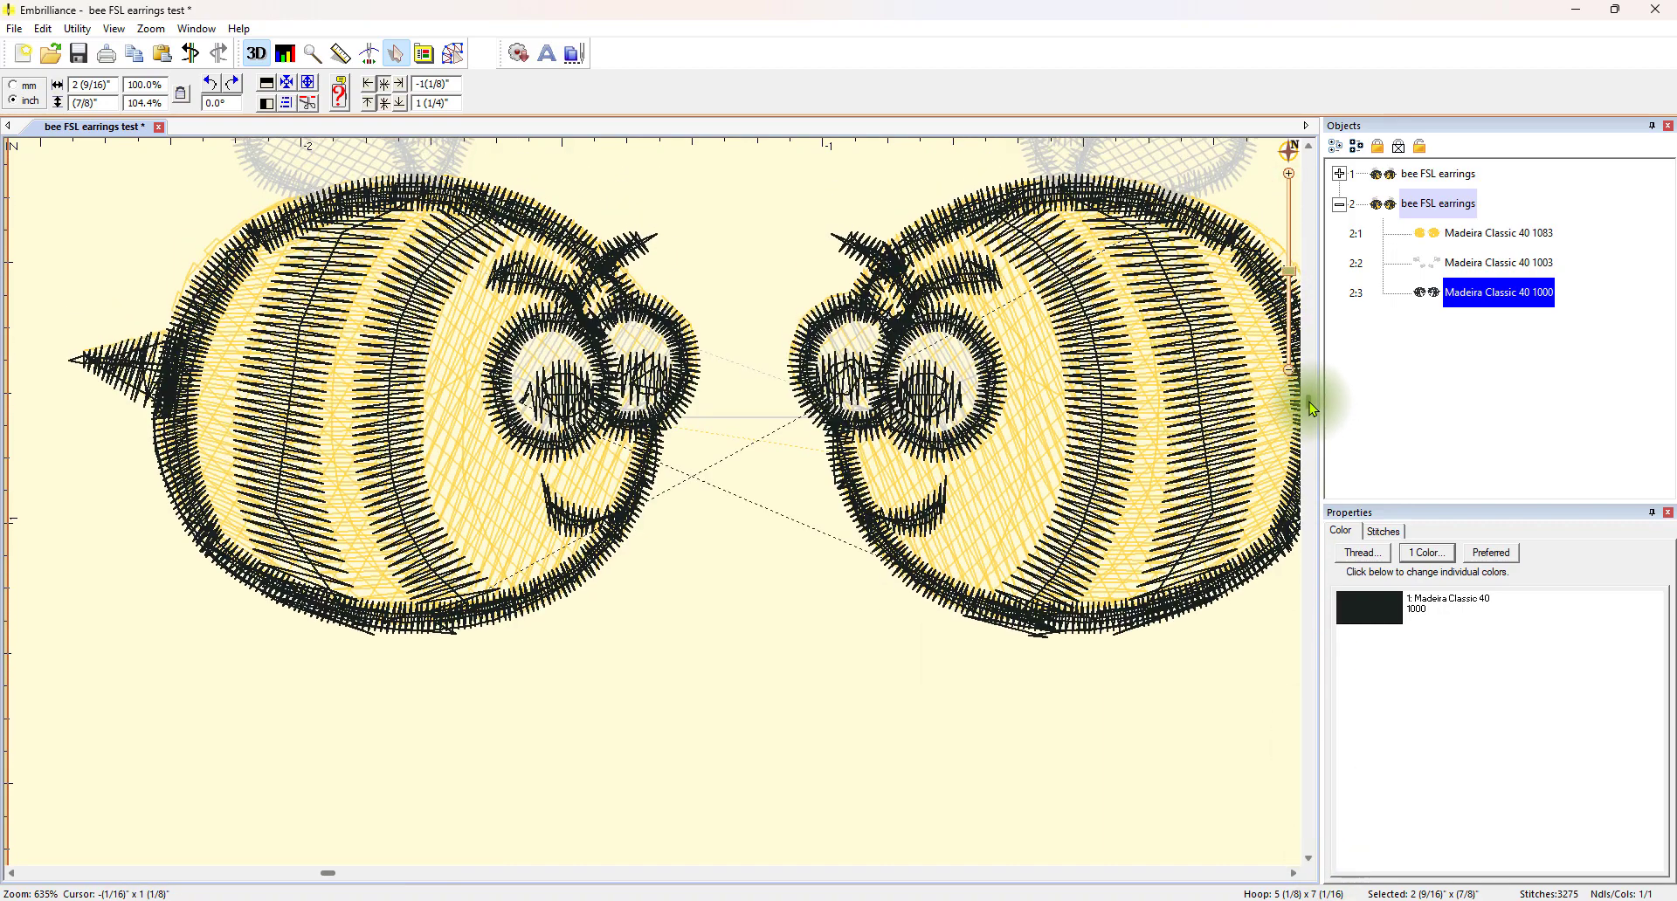
click(747, 216)
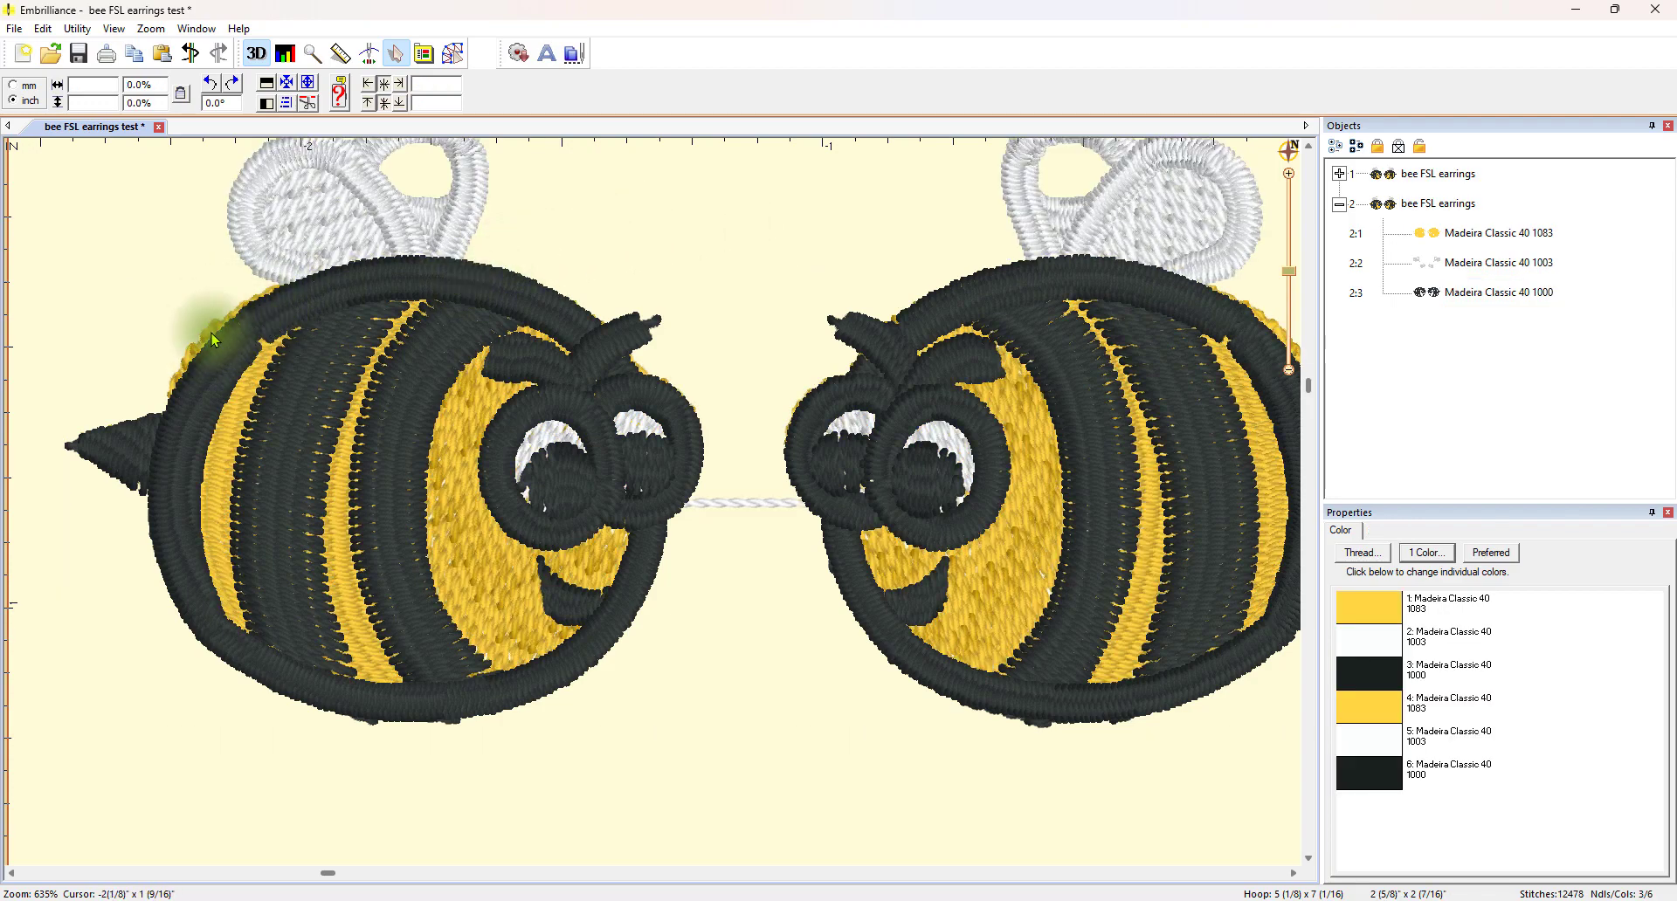
click(1508, 298)
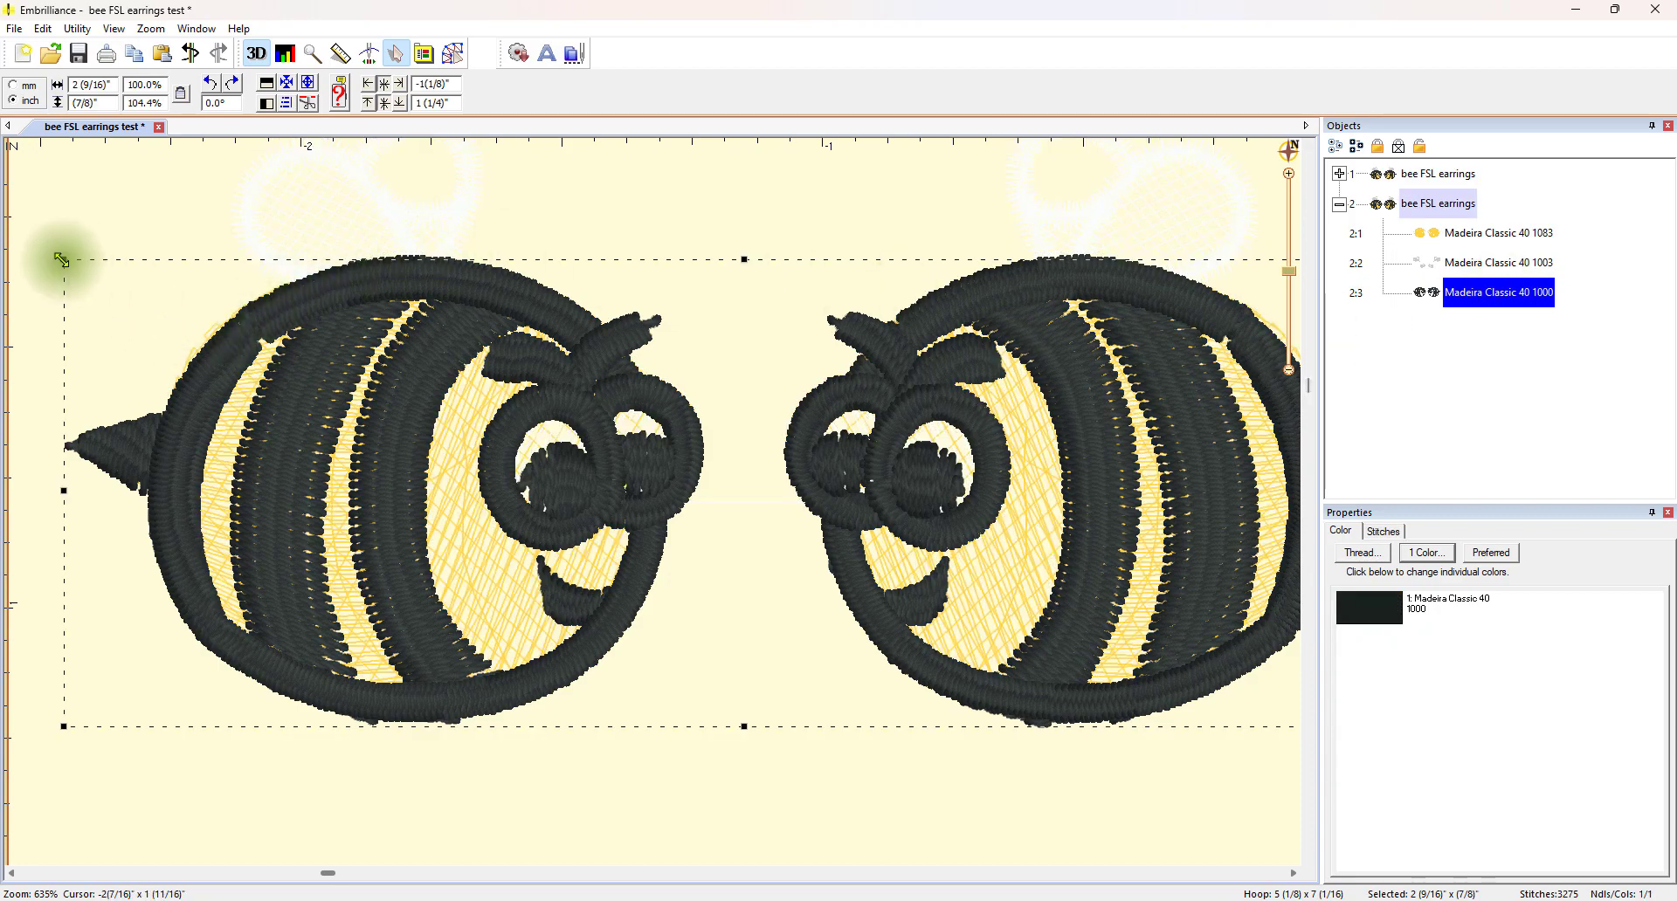
drag(61, 259, 60, 258)
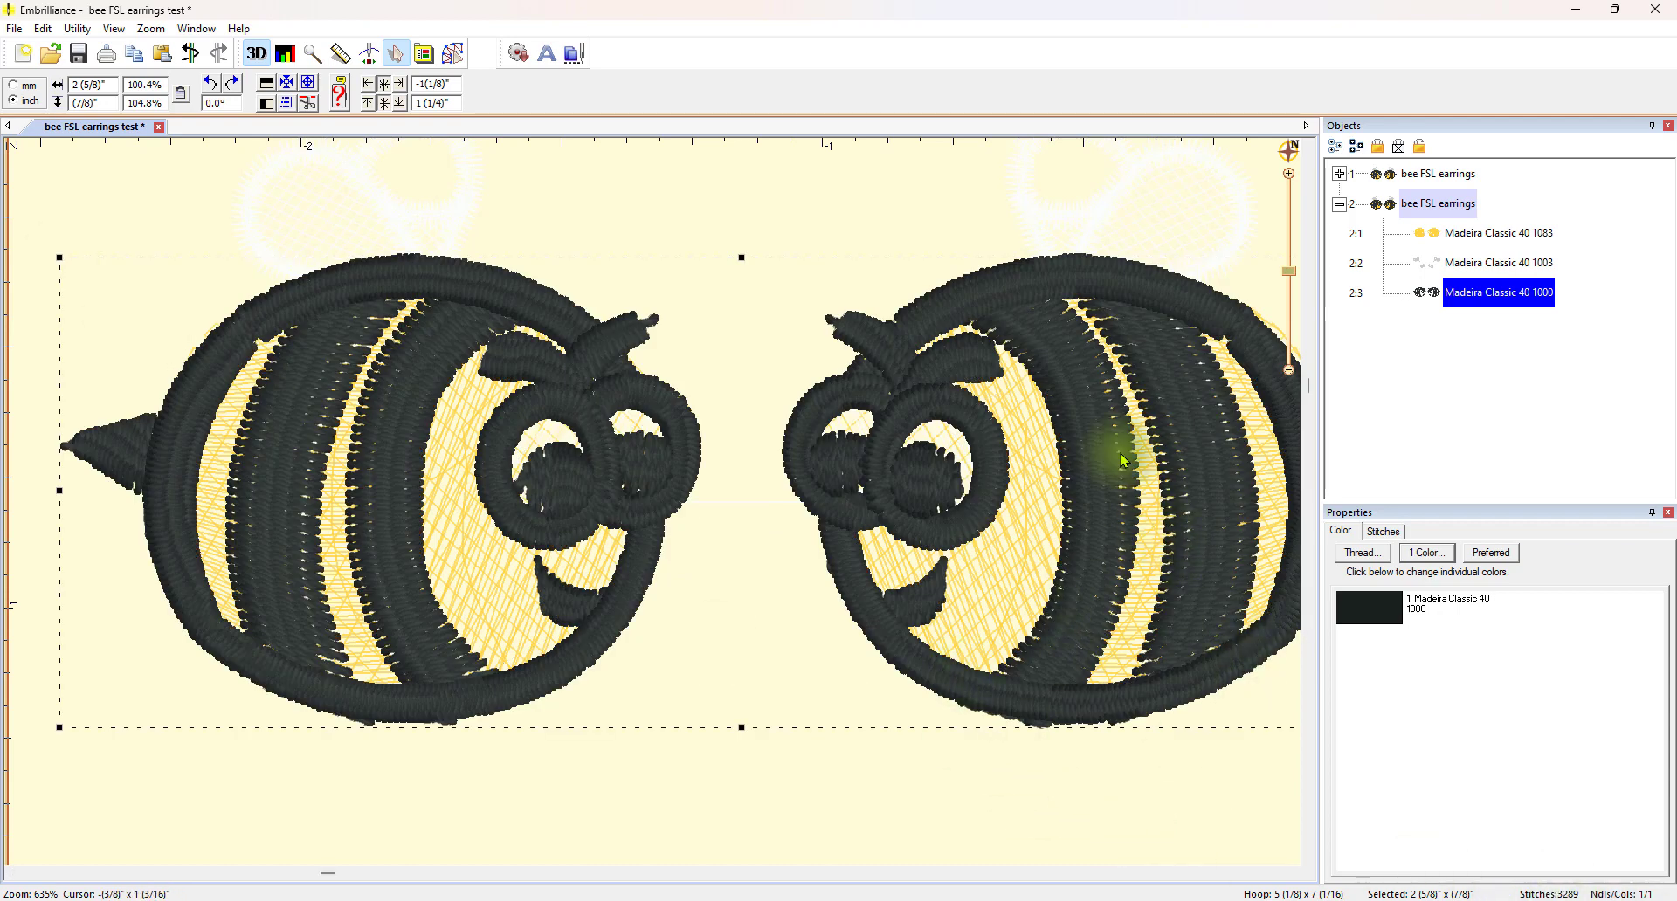
click(187, 355)
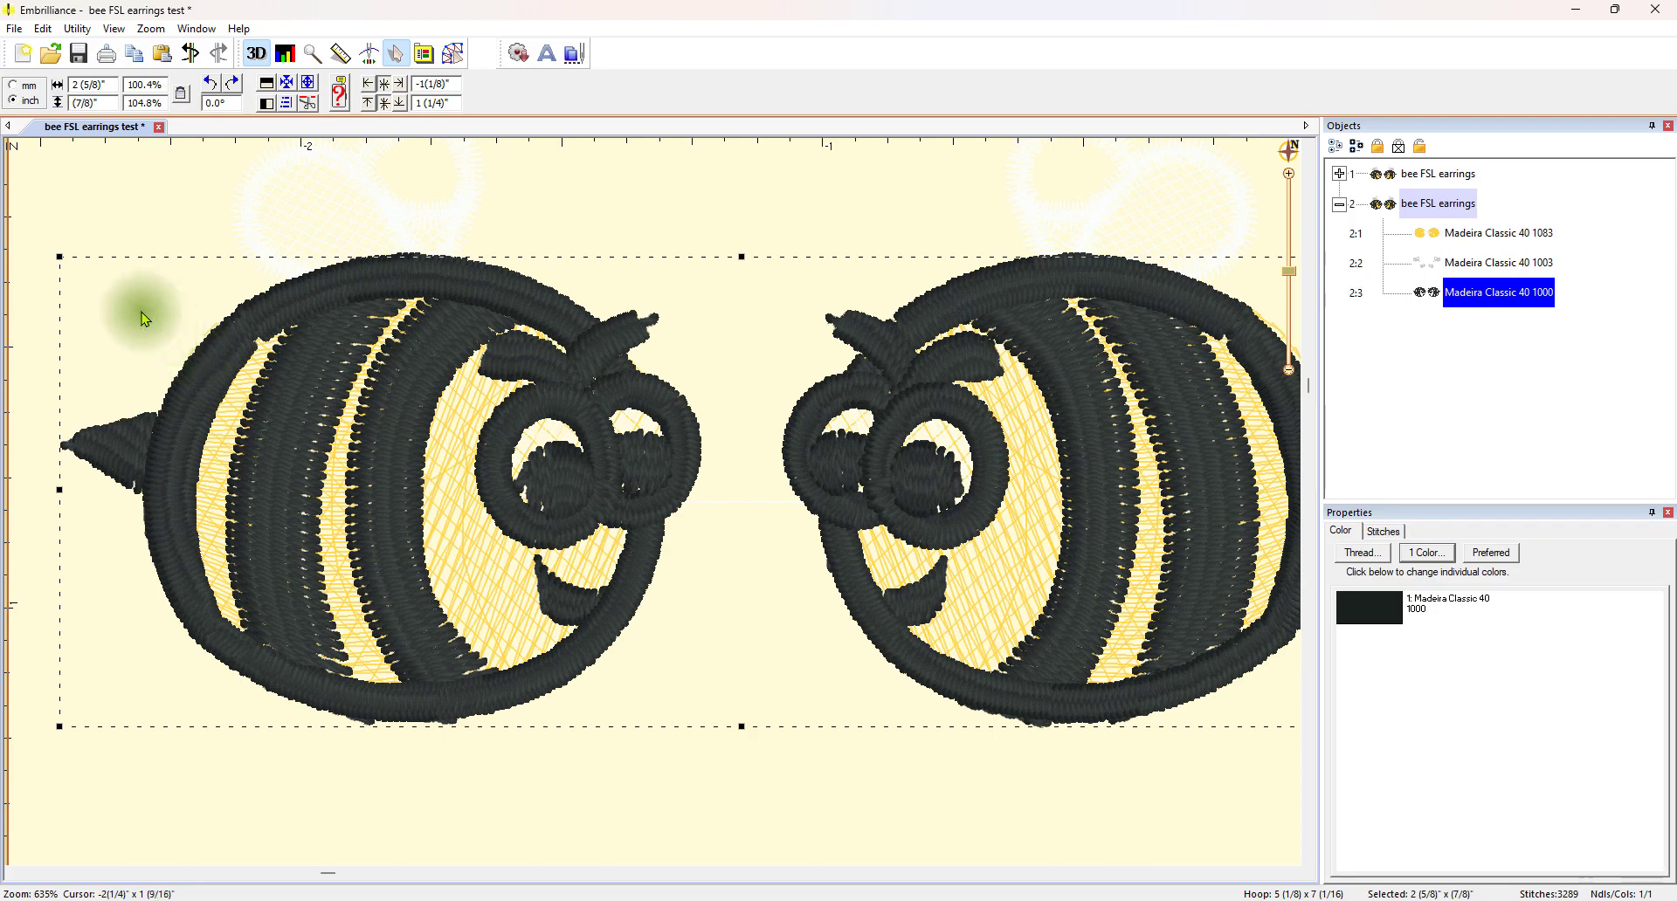
drag(52, 255, 47, 251)
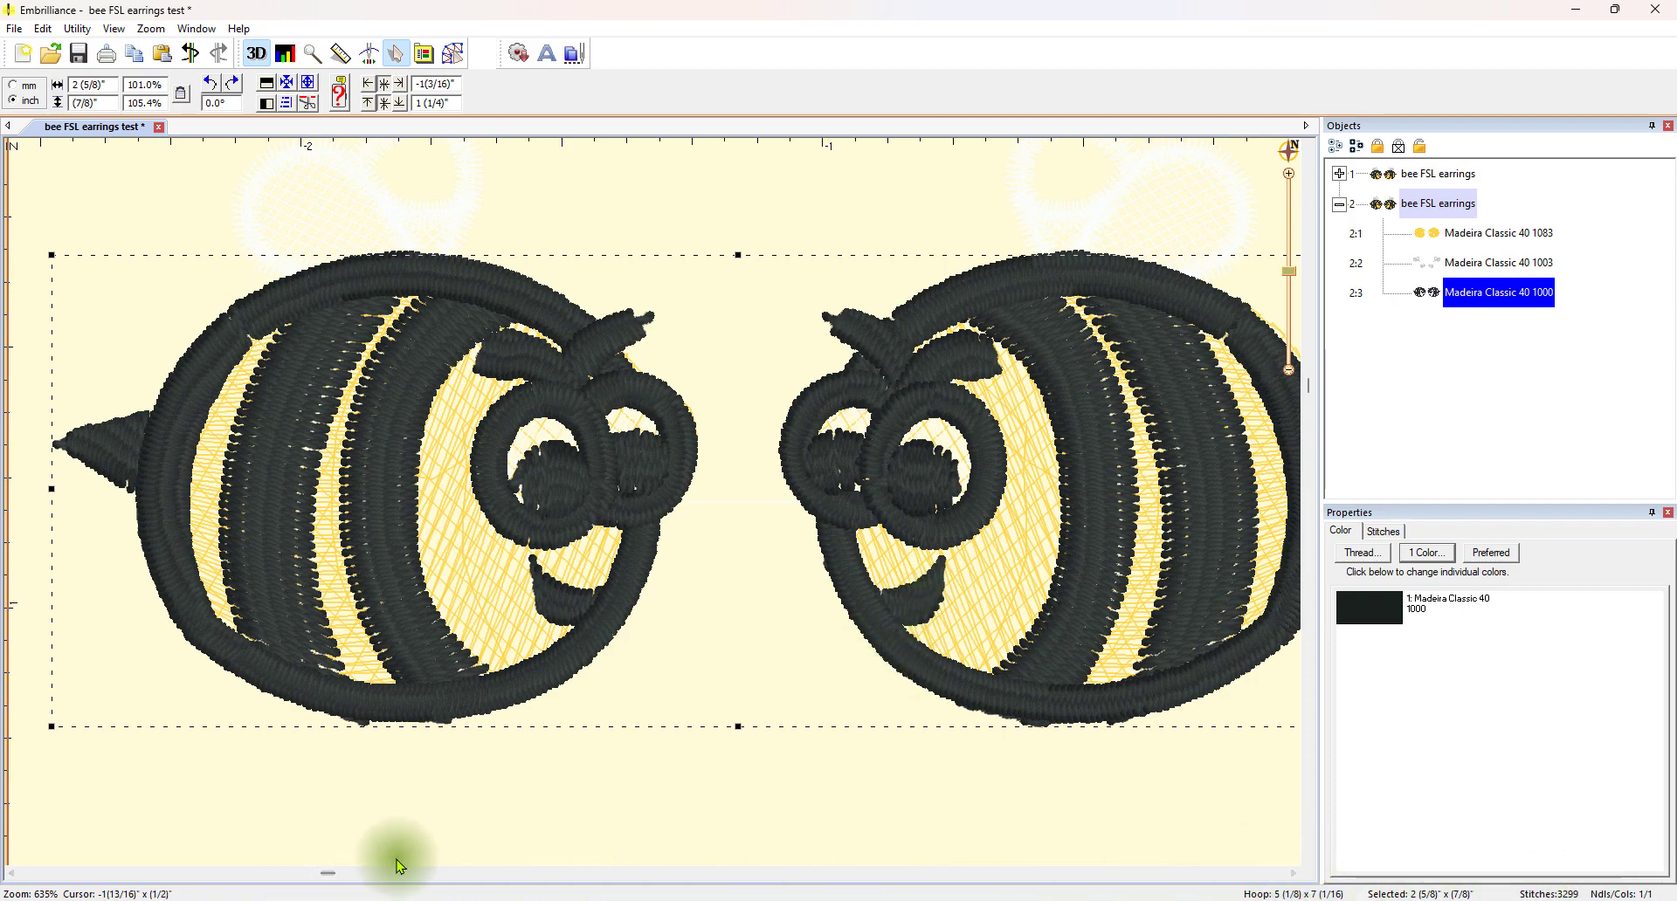
drag(327, 872, 446, 874)
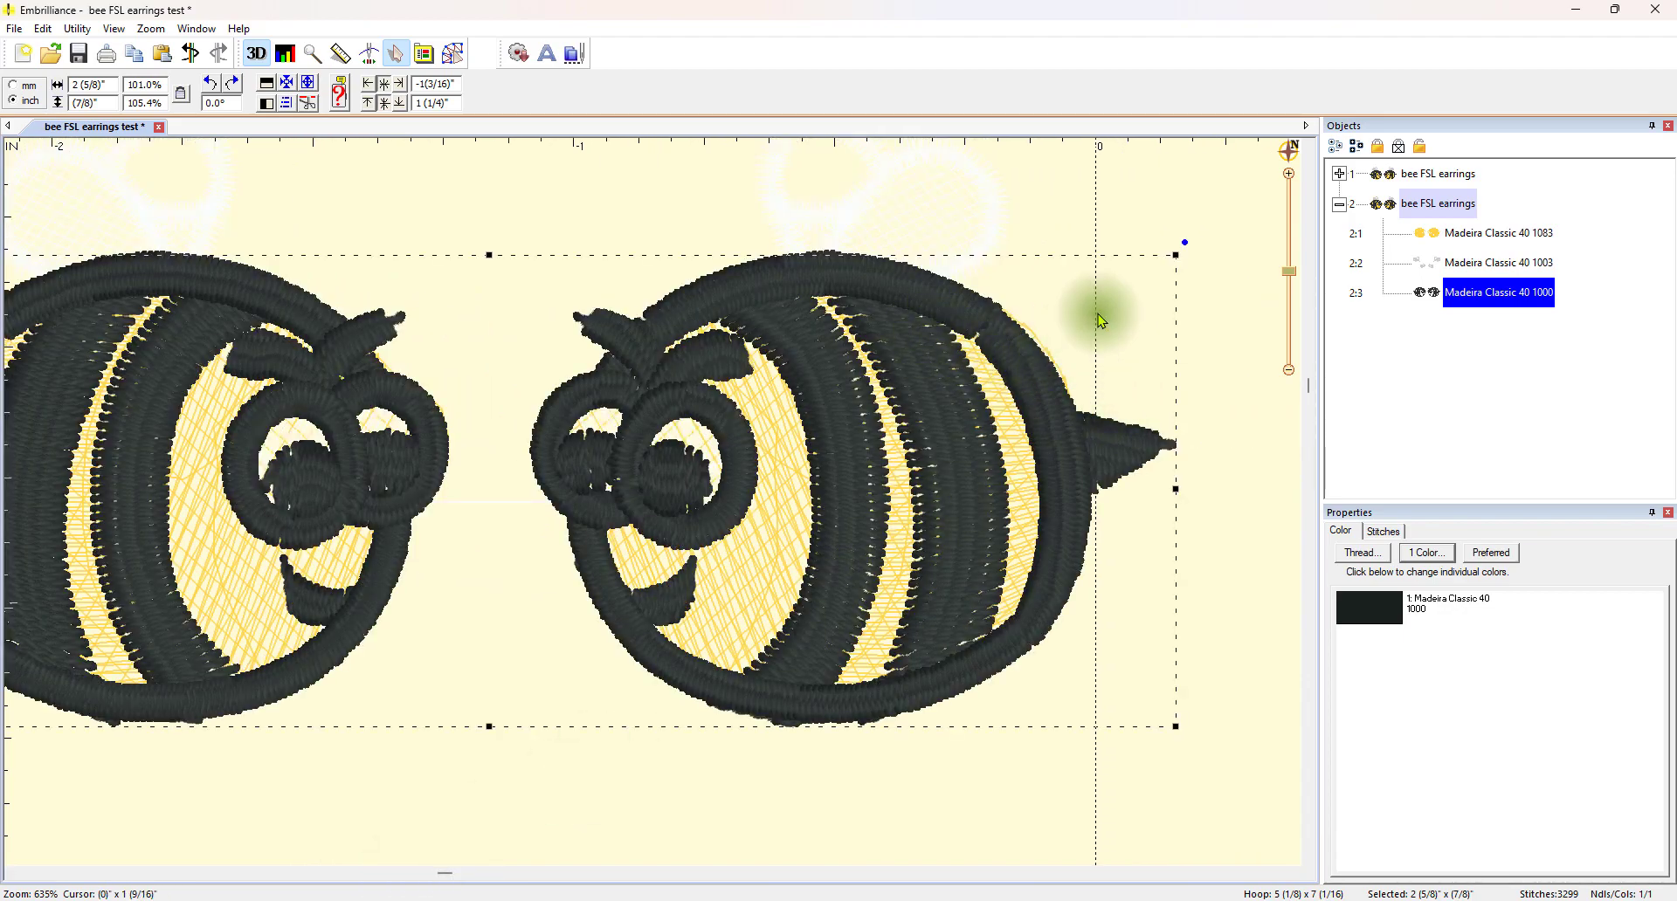
Resize the black 1000 outline layer to 101.9% wide and 106.4% tall.
drag(1179, 255, 1179, 252)
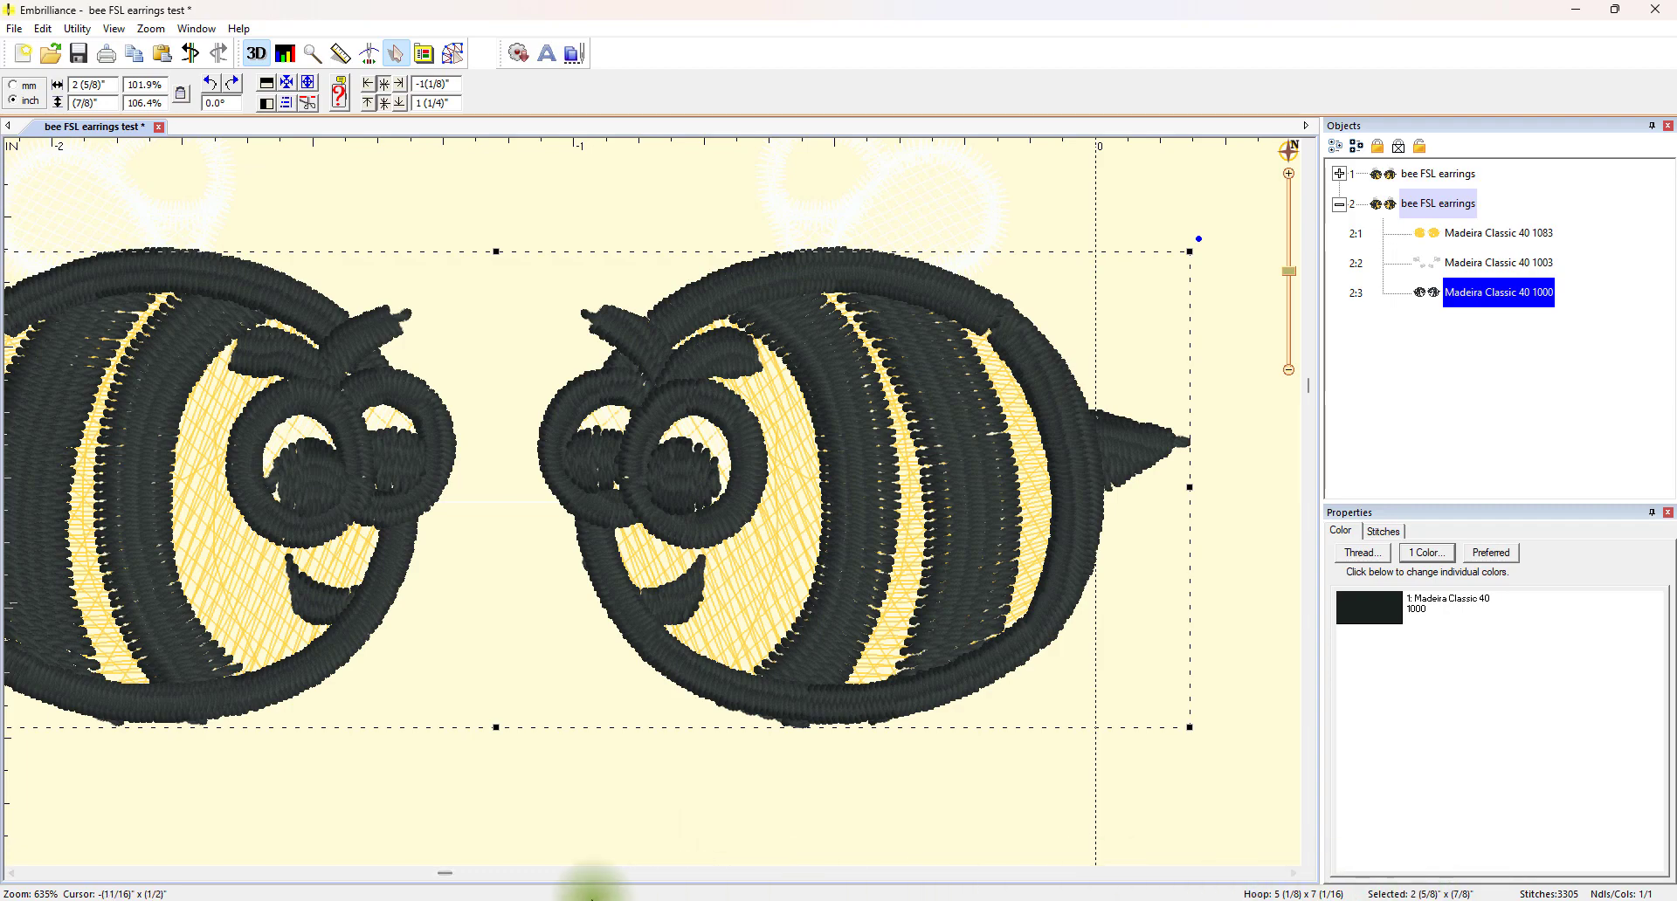
drag(445, 875, 337, 892)
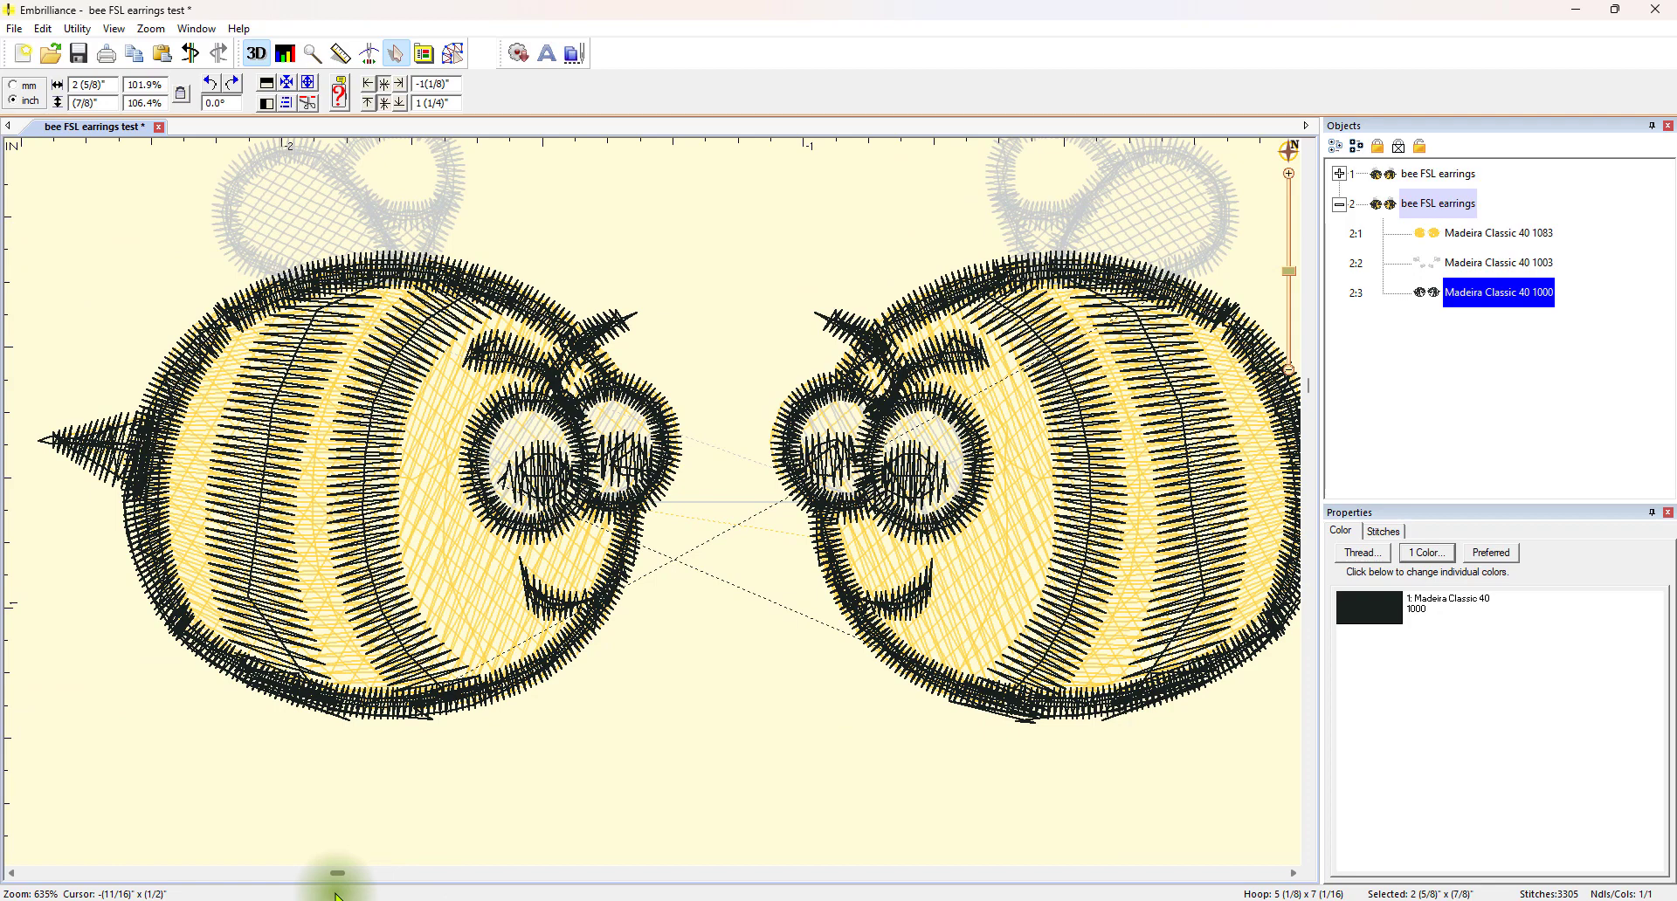
drag(337, 894, 337, 891)
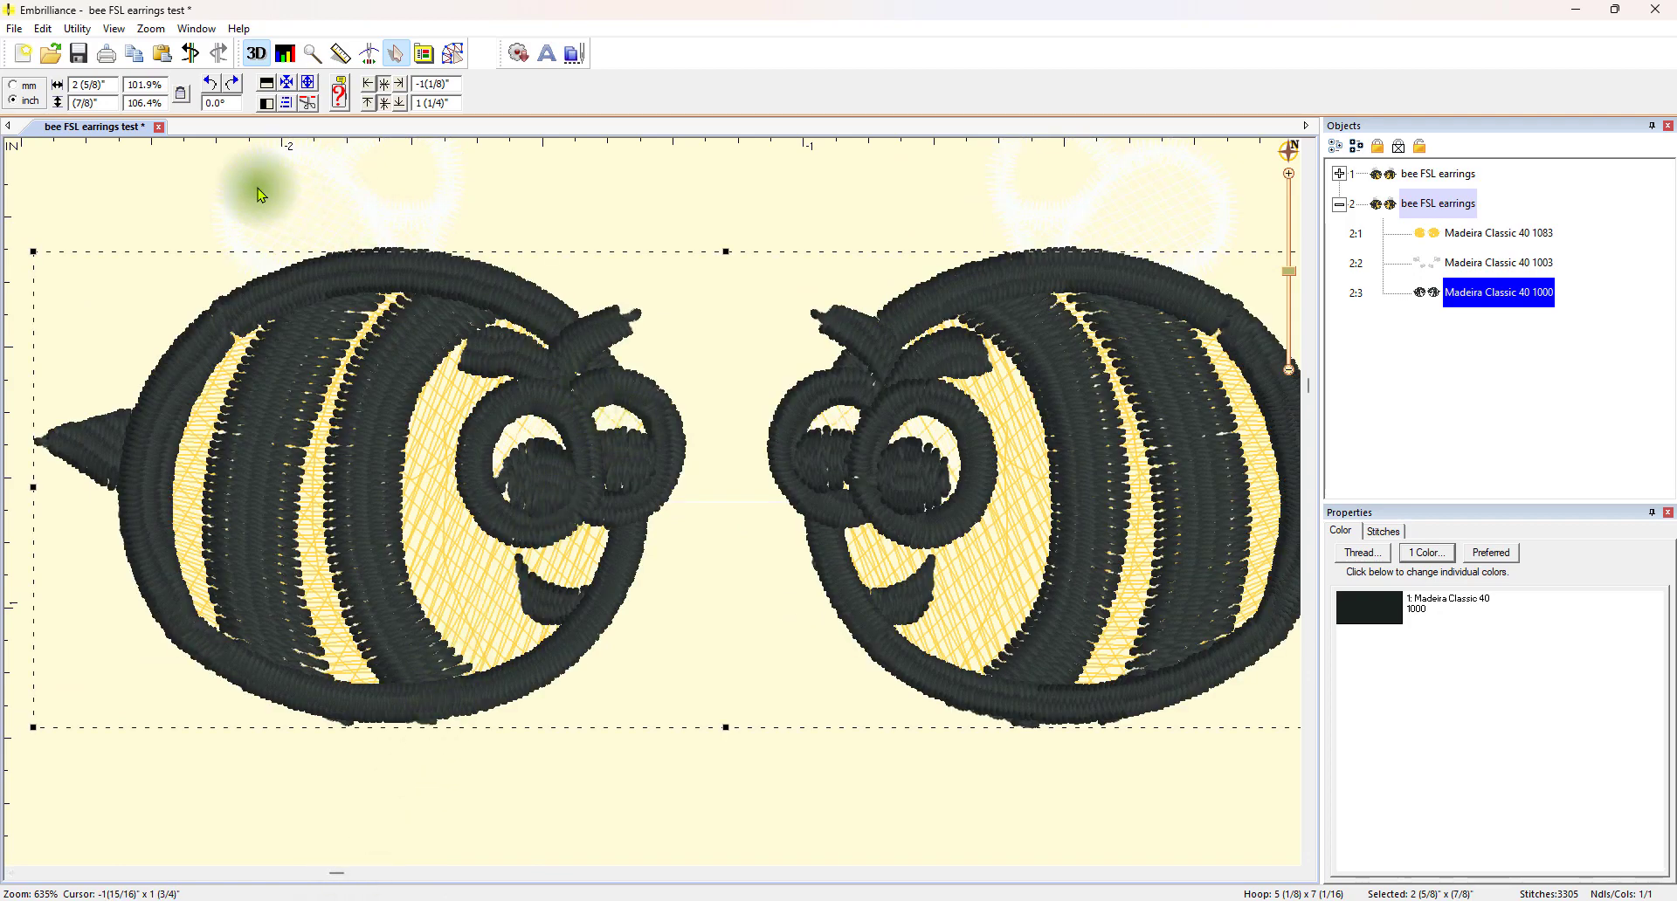
Toggle the 3D stitch view off and back on, then zoom out to show both bee pairs.
click(256, 54)
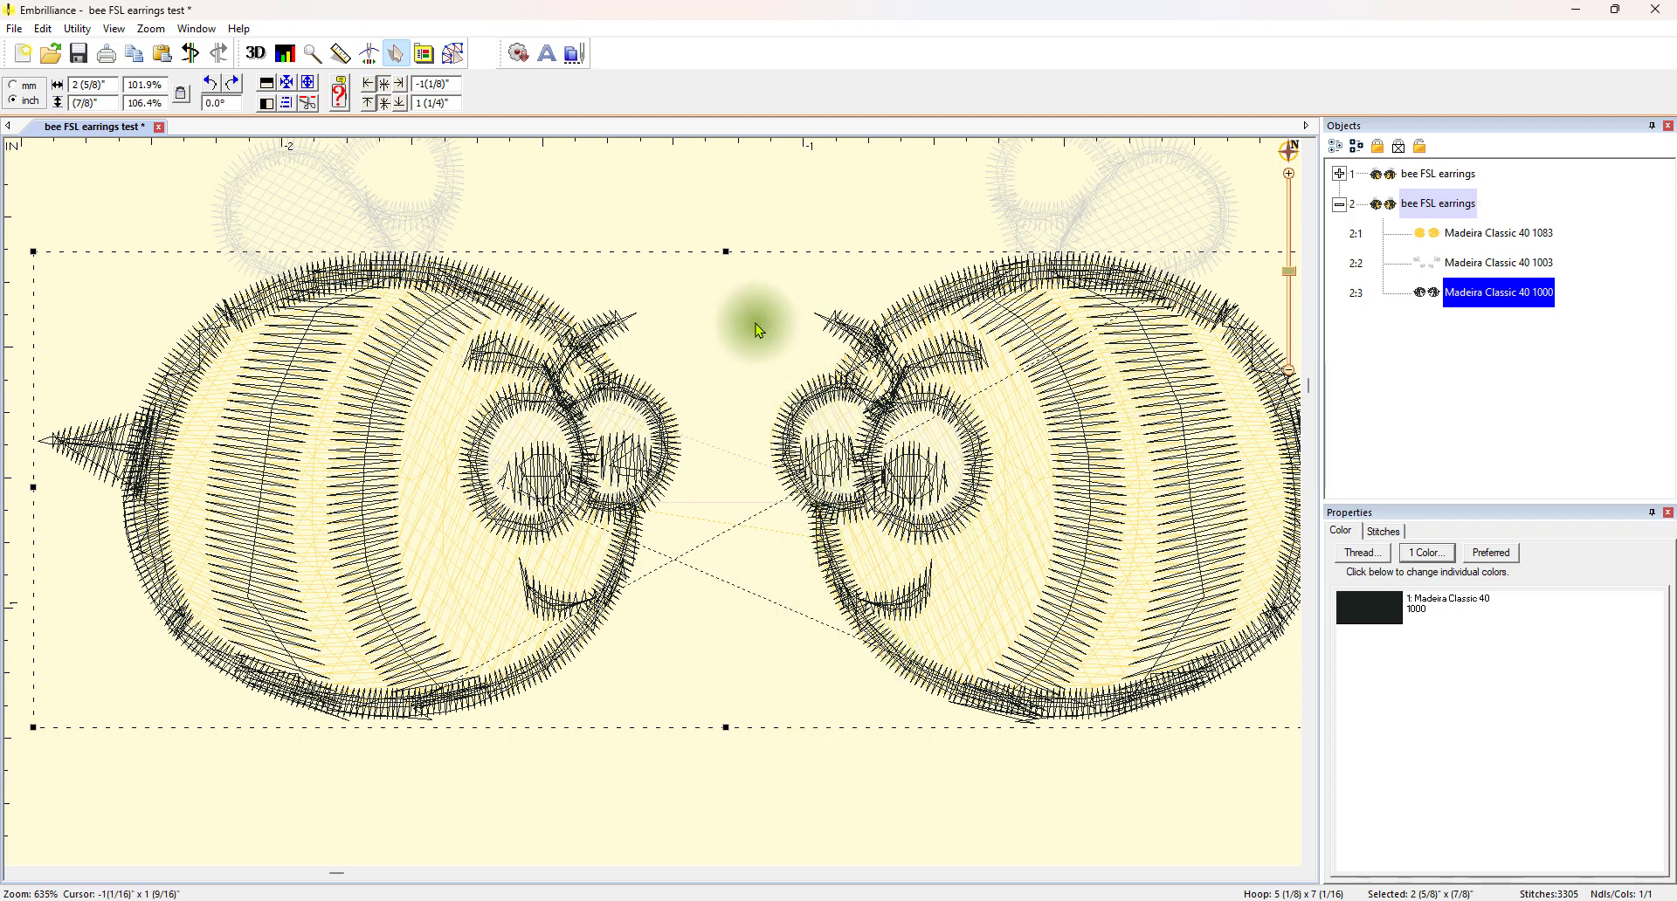
click(256, 56)
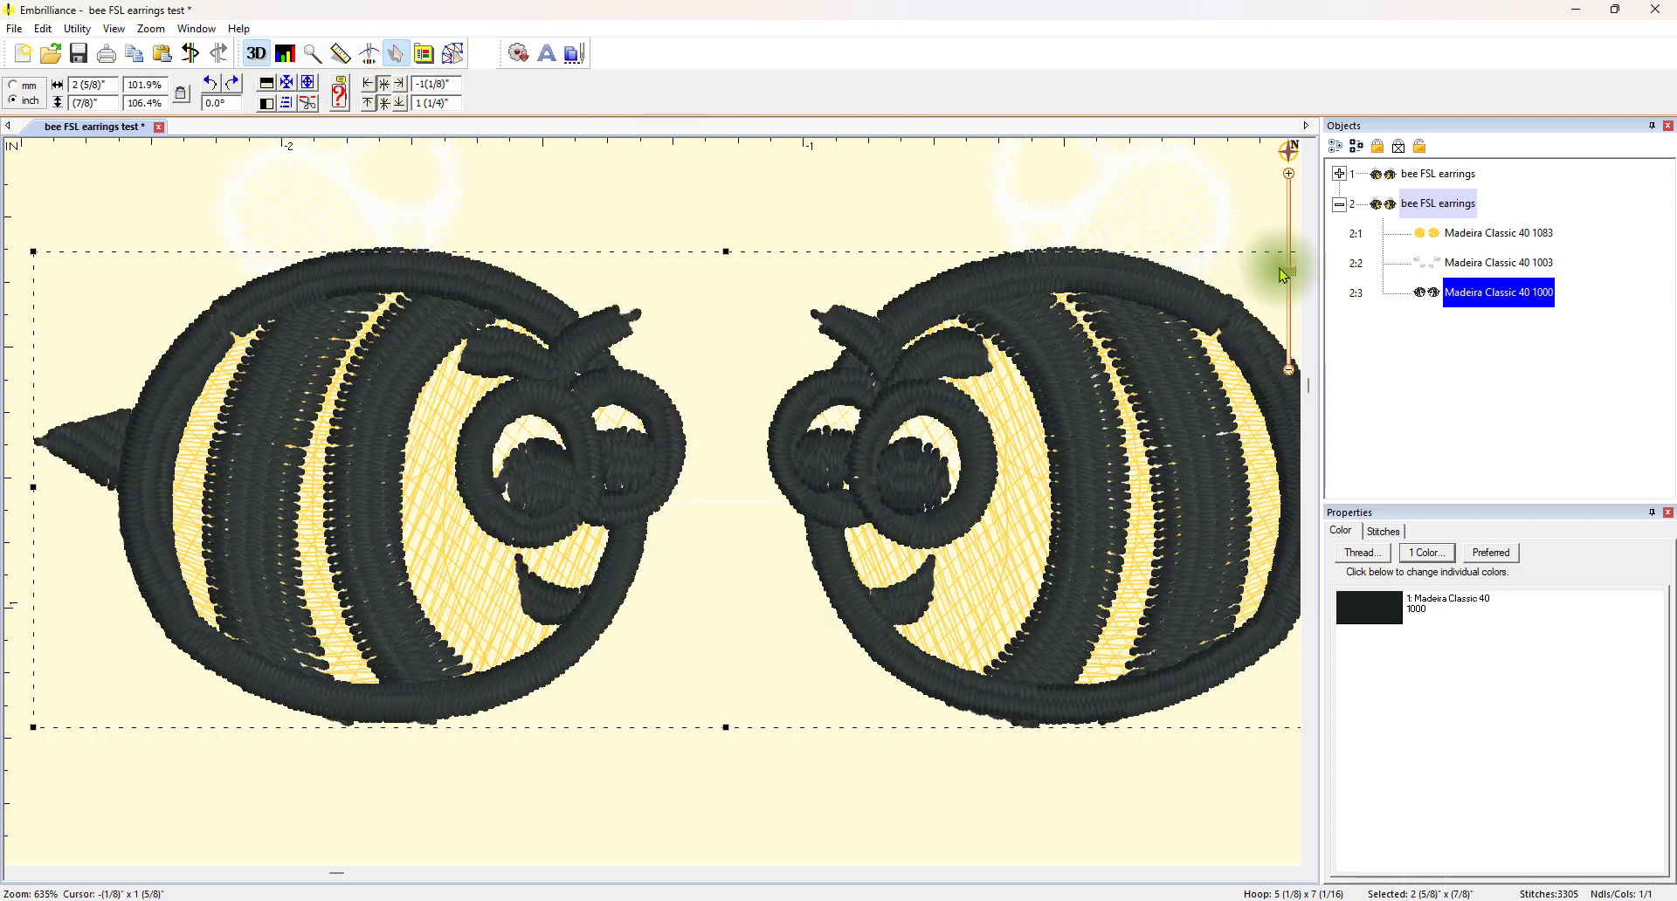
drag(1289, 276, 1281, 342)
Delete the top bee pair and group the remaining pair's three thread-colour parts.
click(1170, 340)
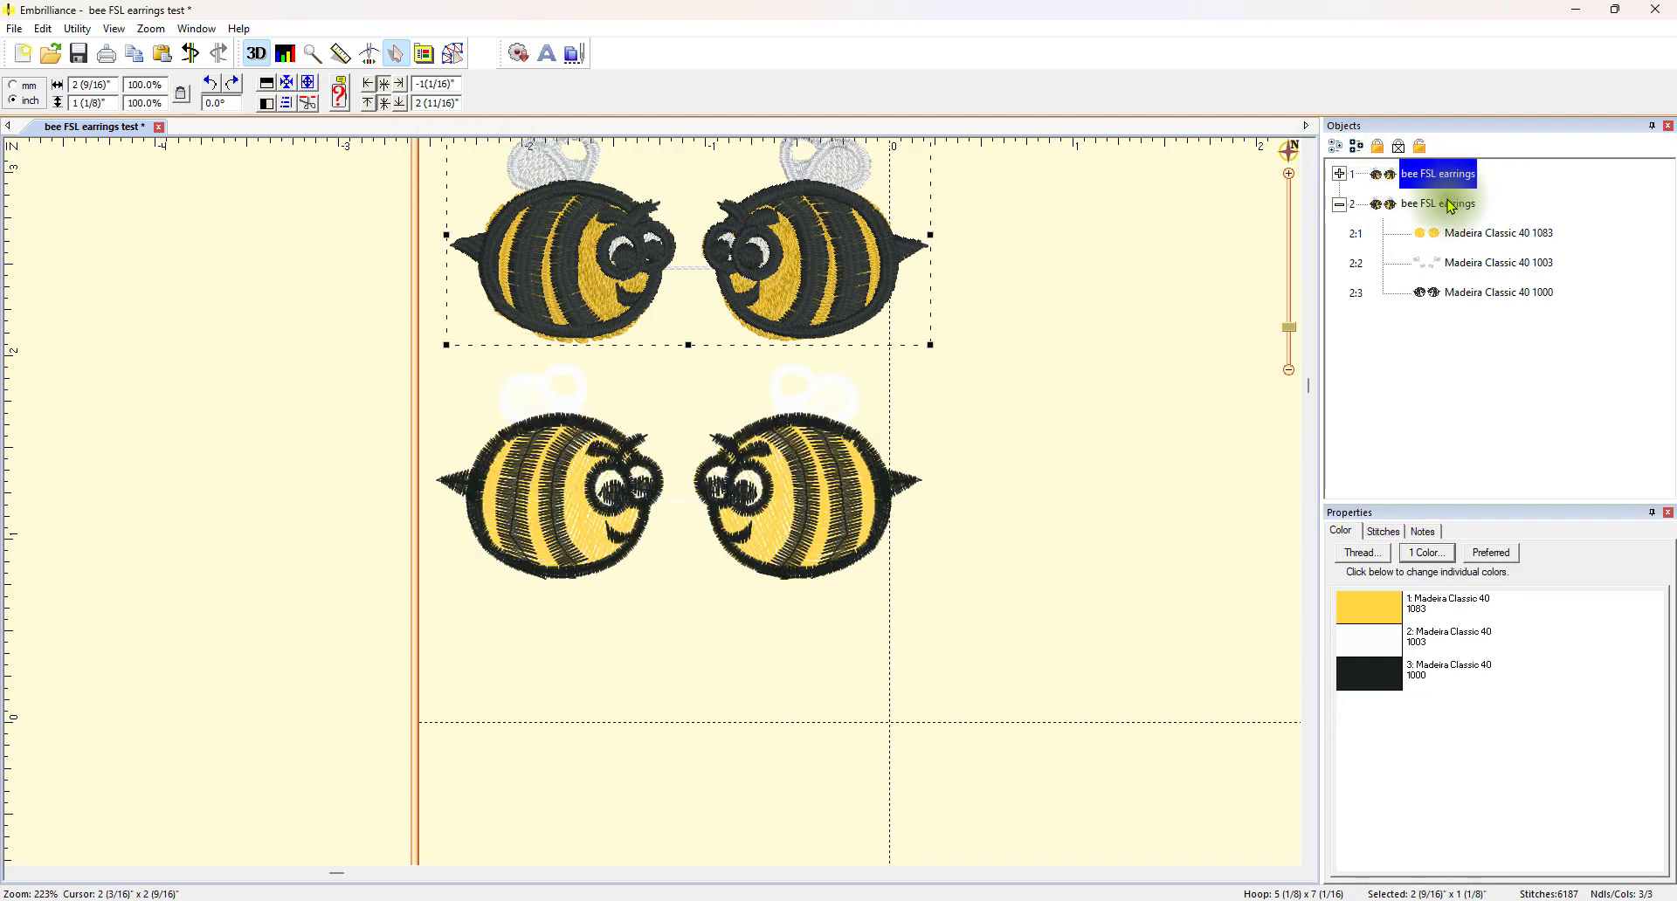
key(Delete)
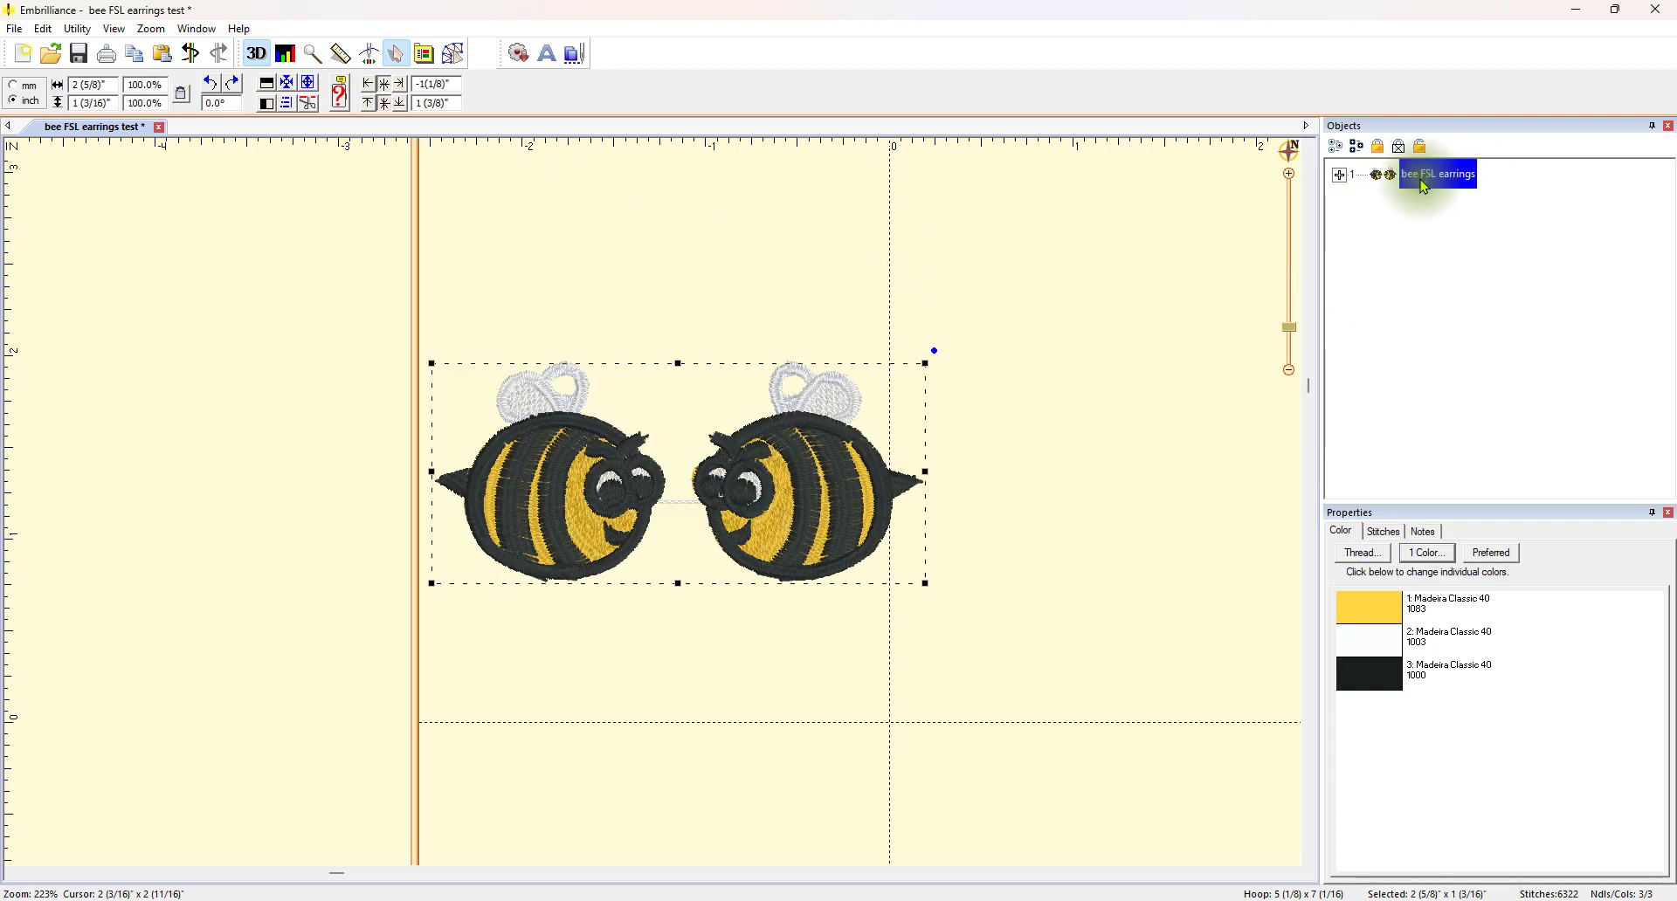
click(566, 486)
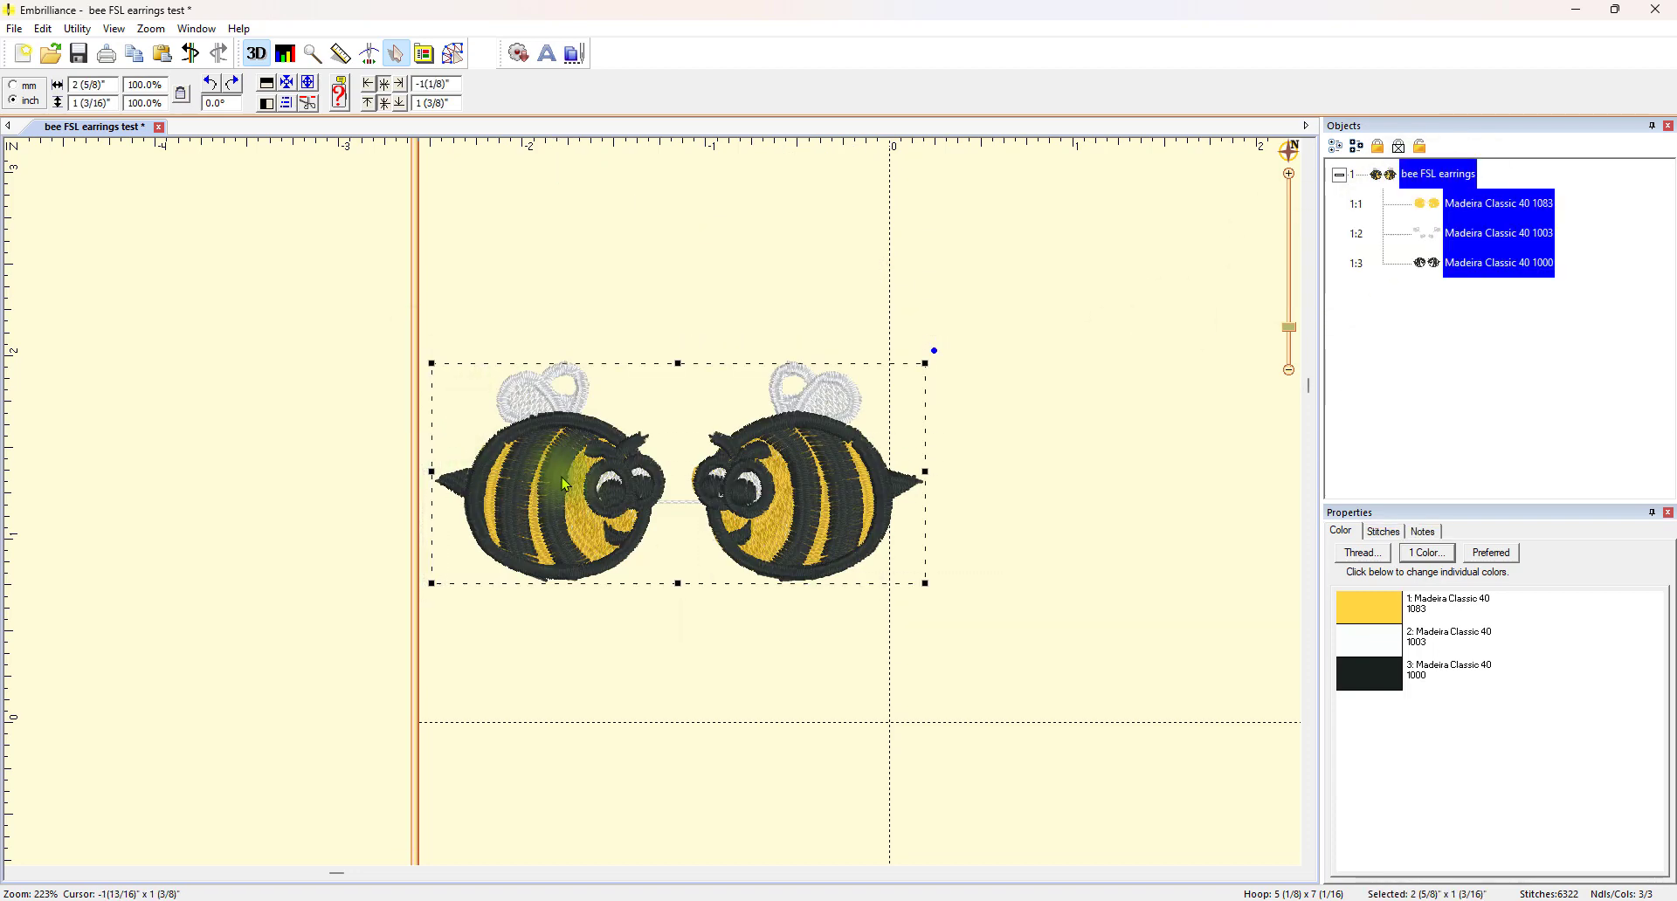
click(42, 29)
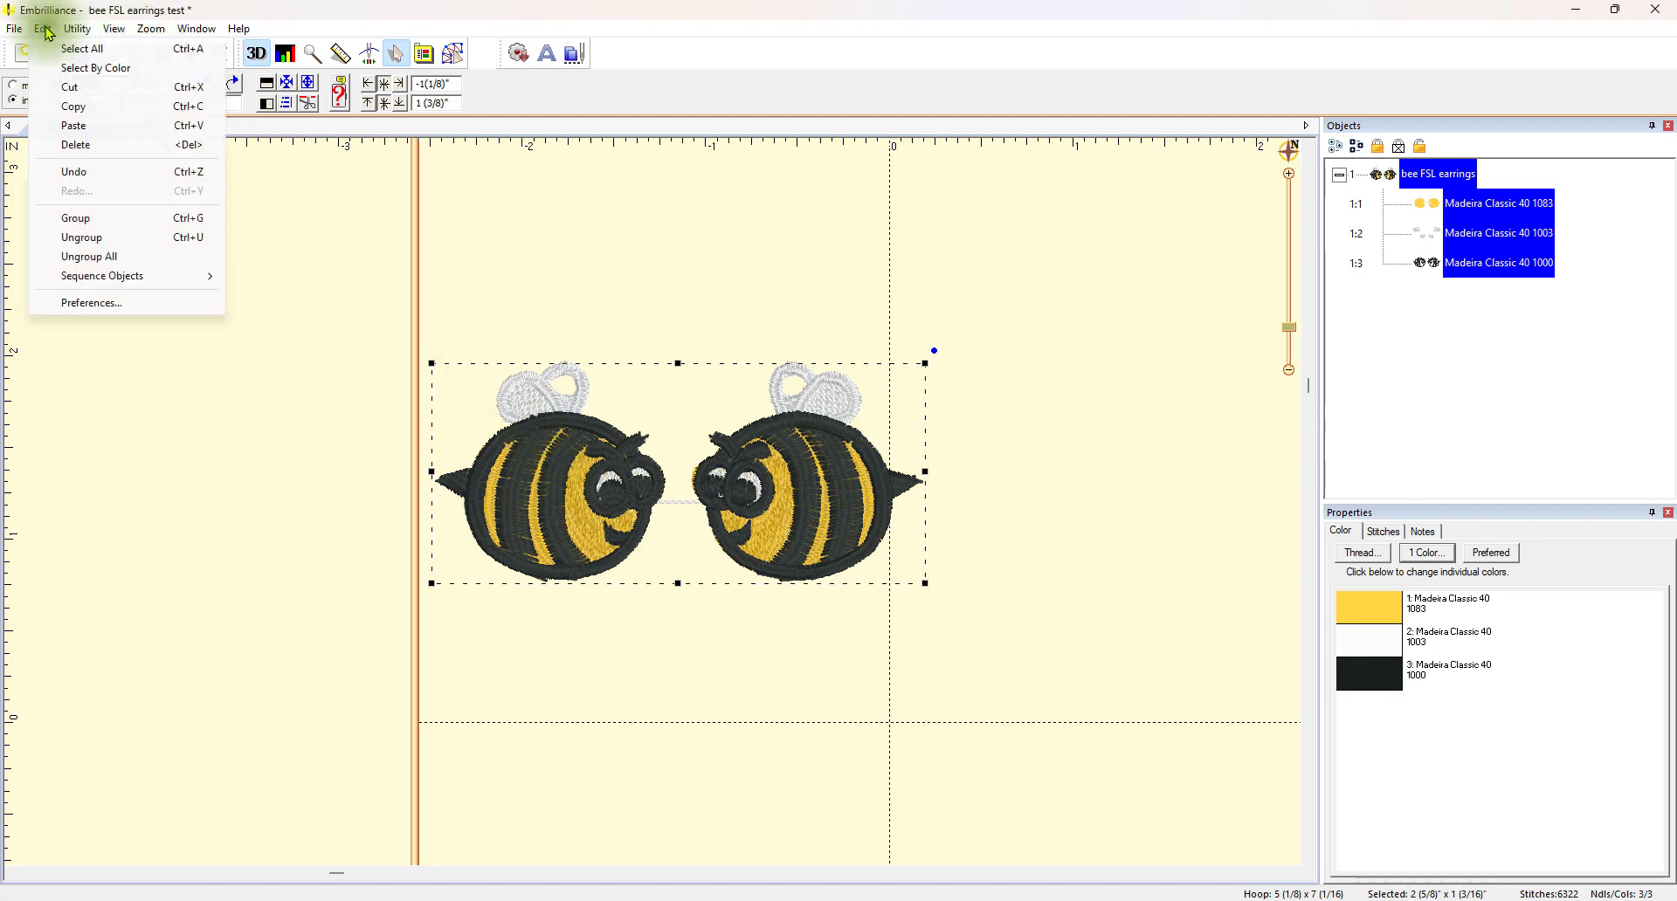
click(122, 227)
Move the bee pair near the hoop's top-left, at -1 1/16" and 2 3/4", and reselect it.
click(1010, 437)
drag(923, 544, 913, 354)
scroll(1086, 442, up, 5)
scroll(1089, 483, down, 5)
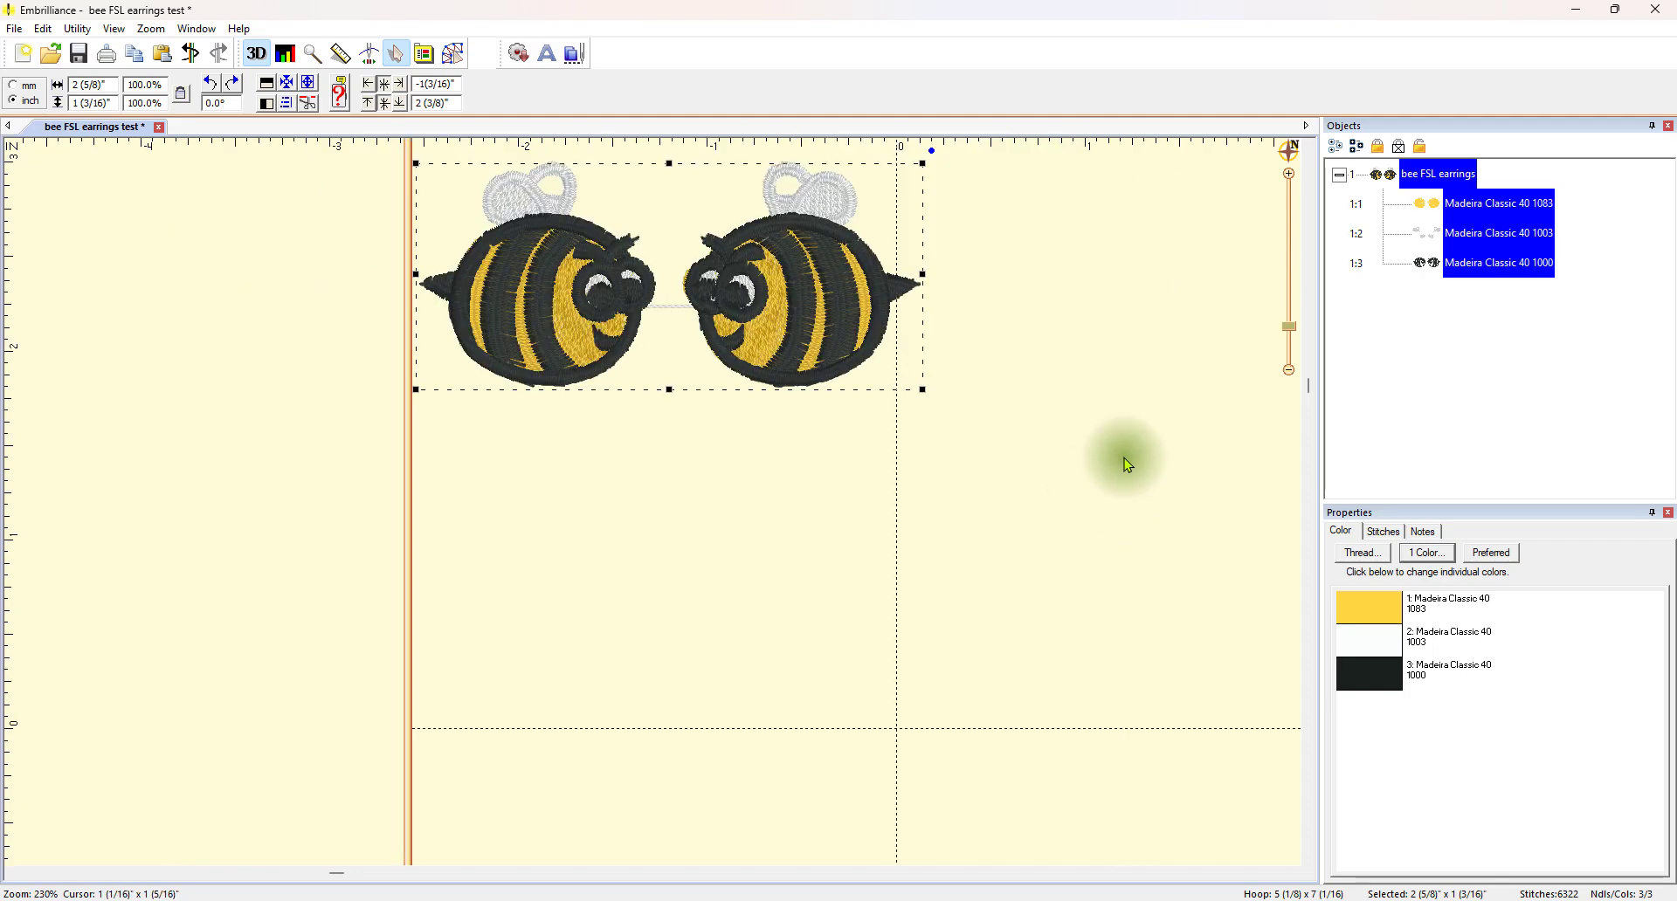
drag(1291, 333, 1291, 345)
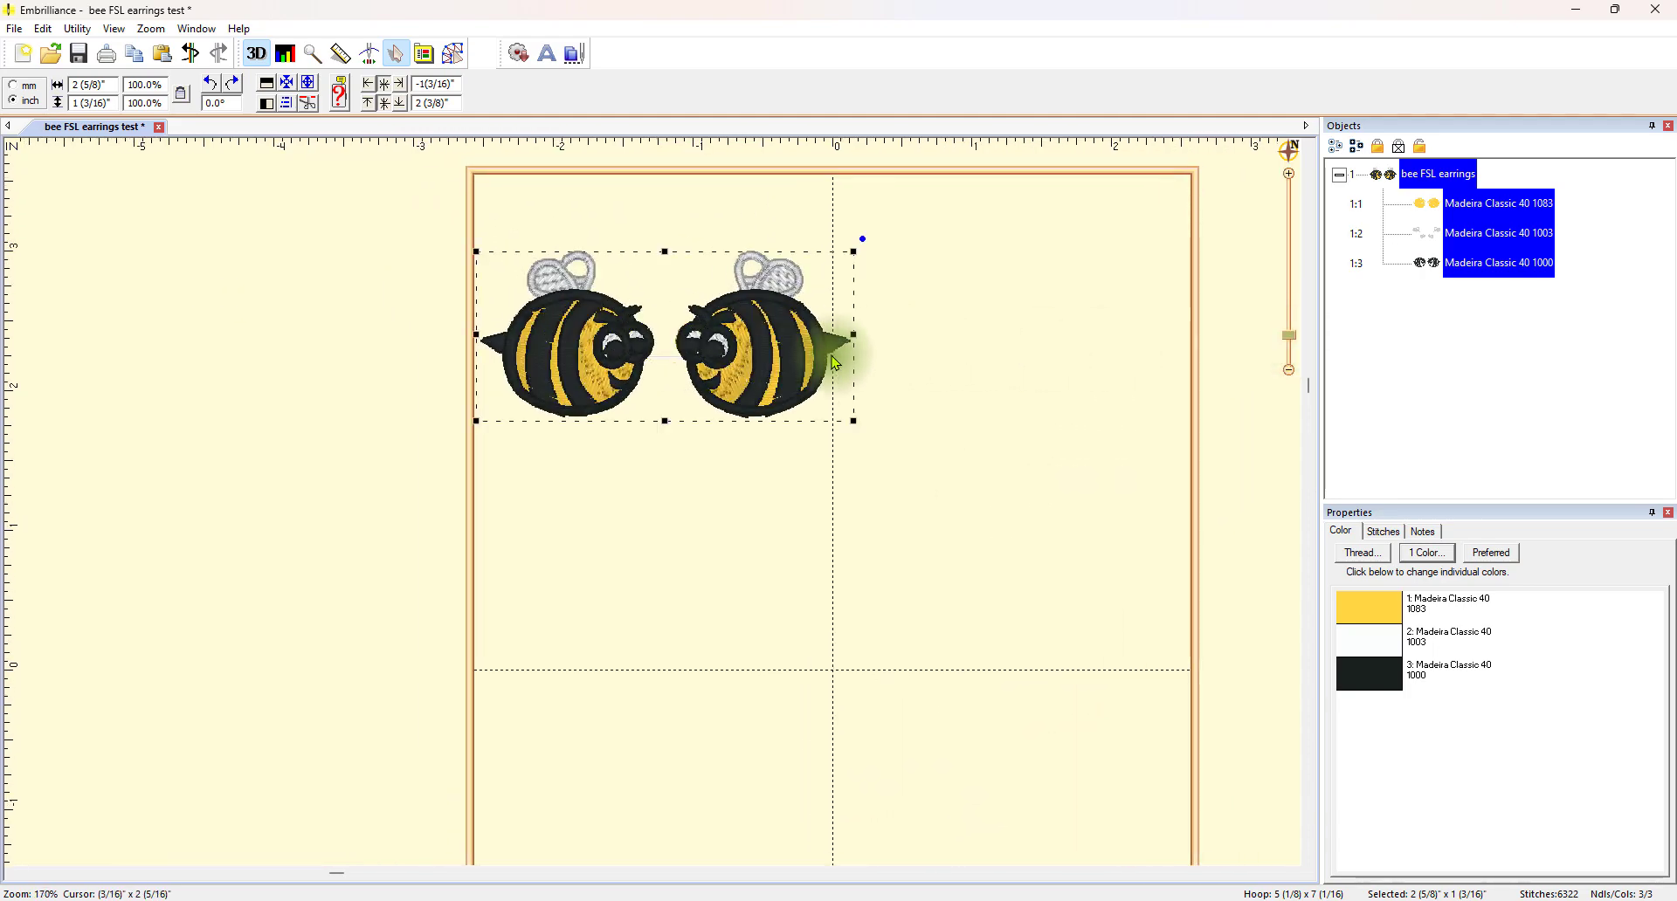
drag(777, 353, 811, 319)
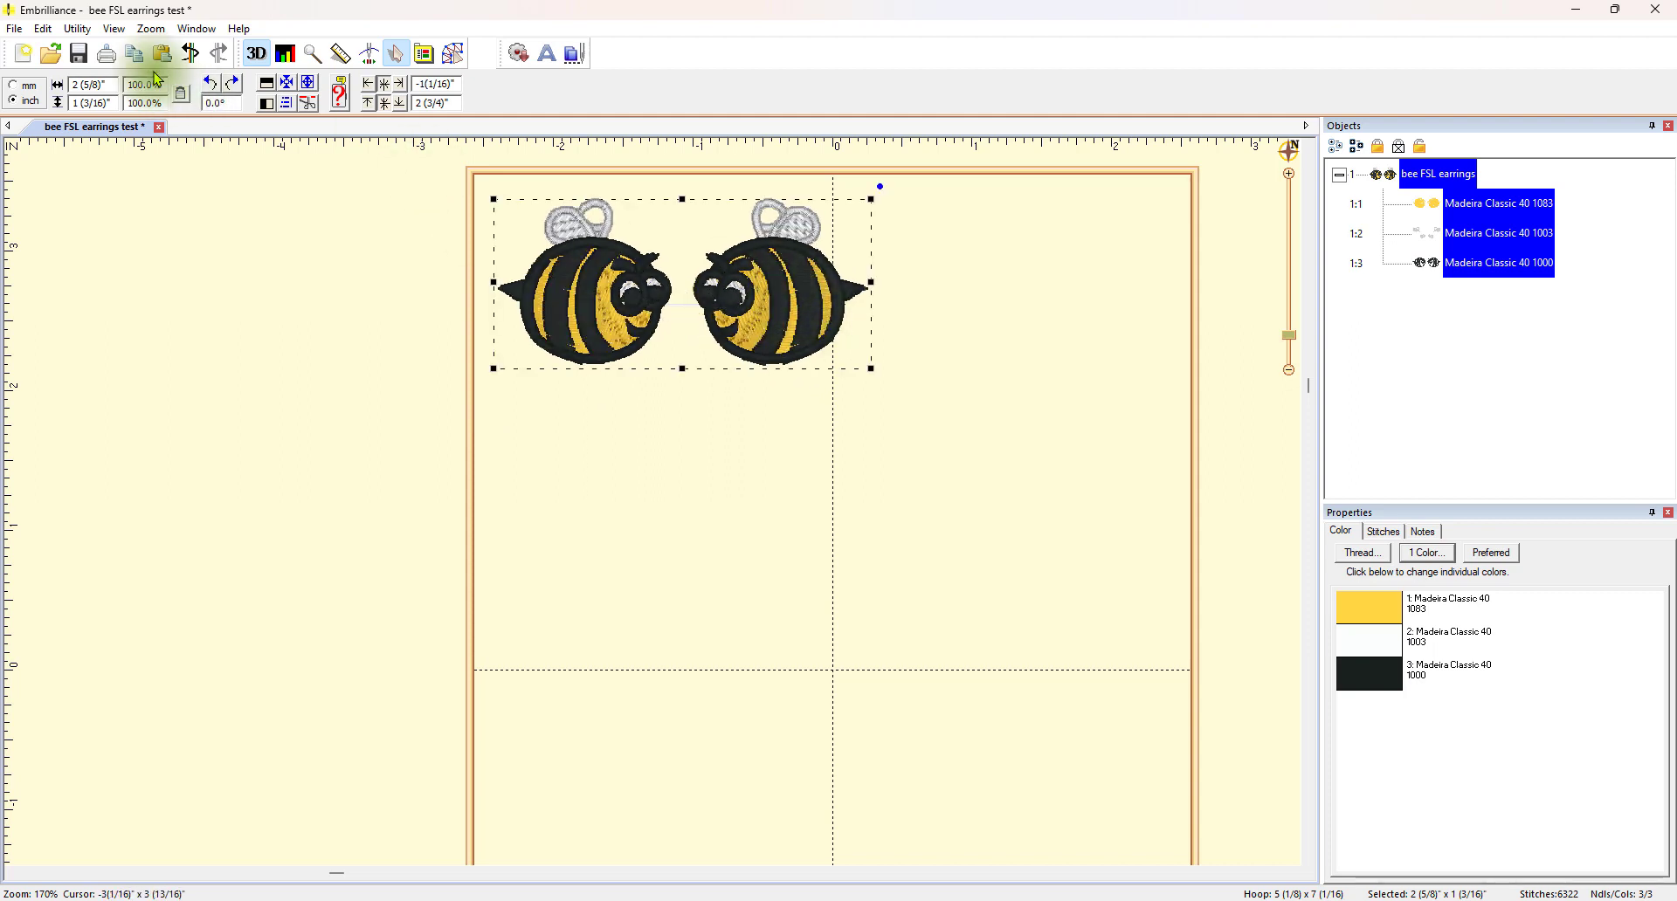
click(44, 31)
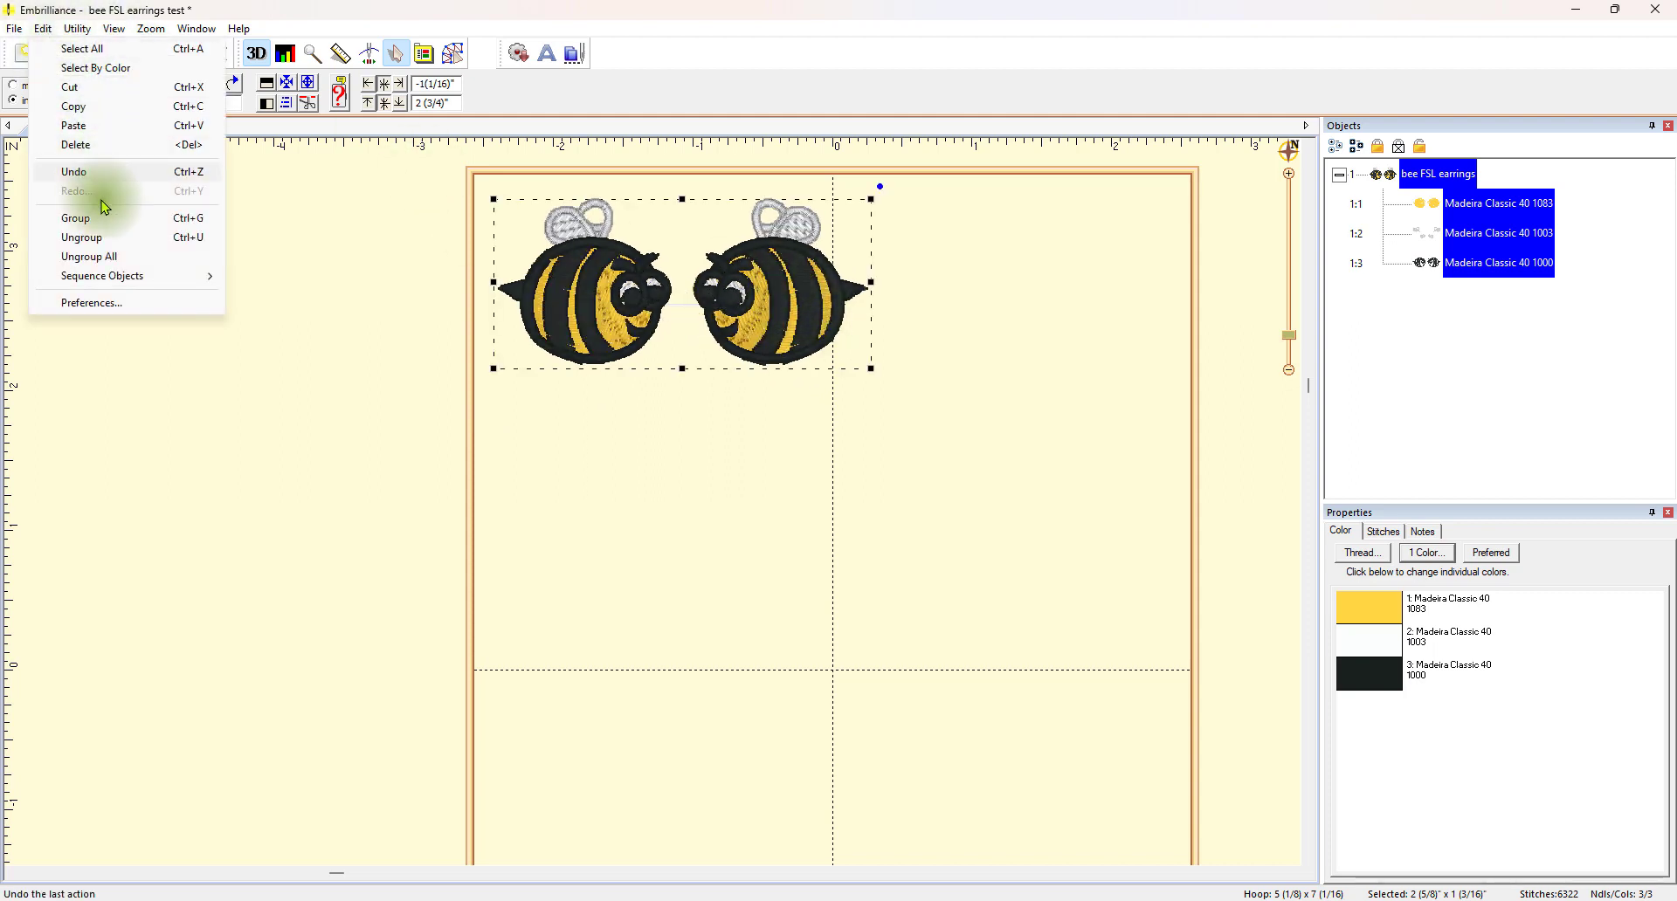
click(112, 244)
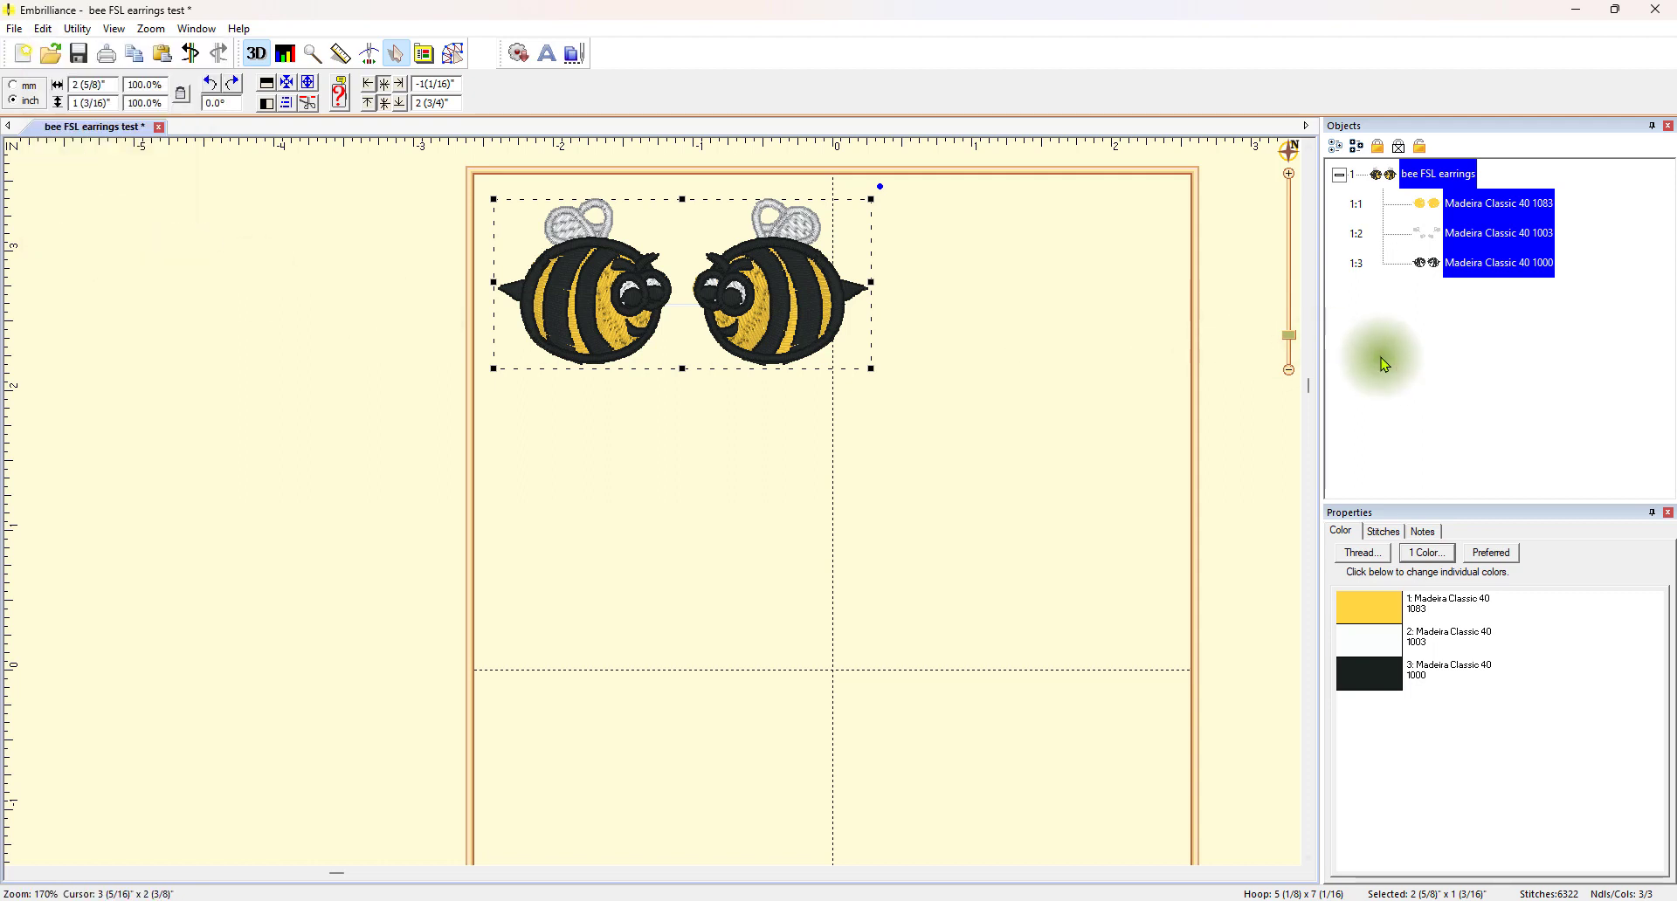
click(1412, 360)
click(1443, 179)
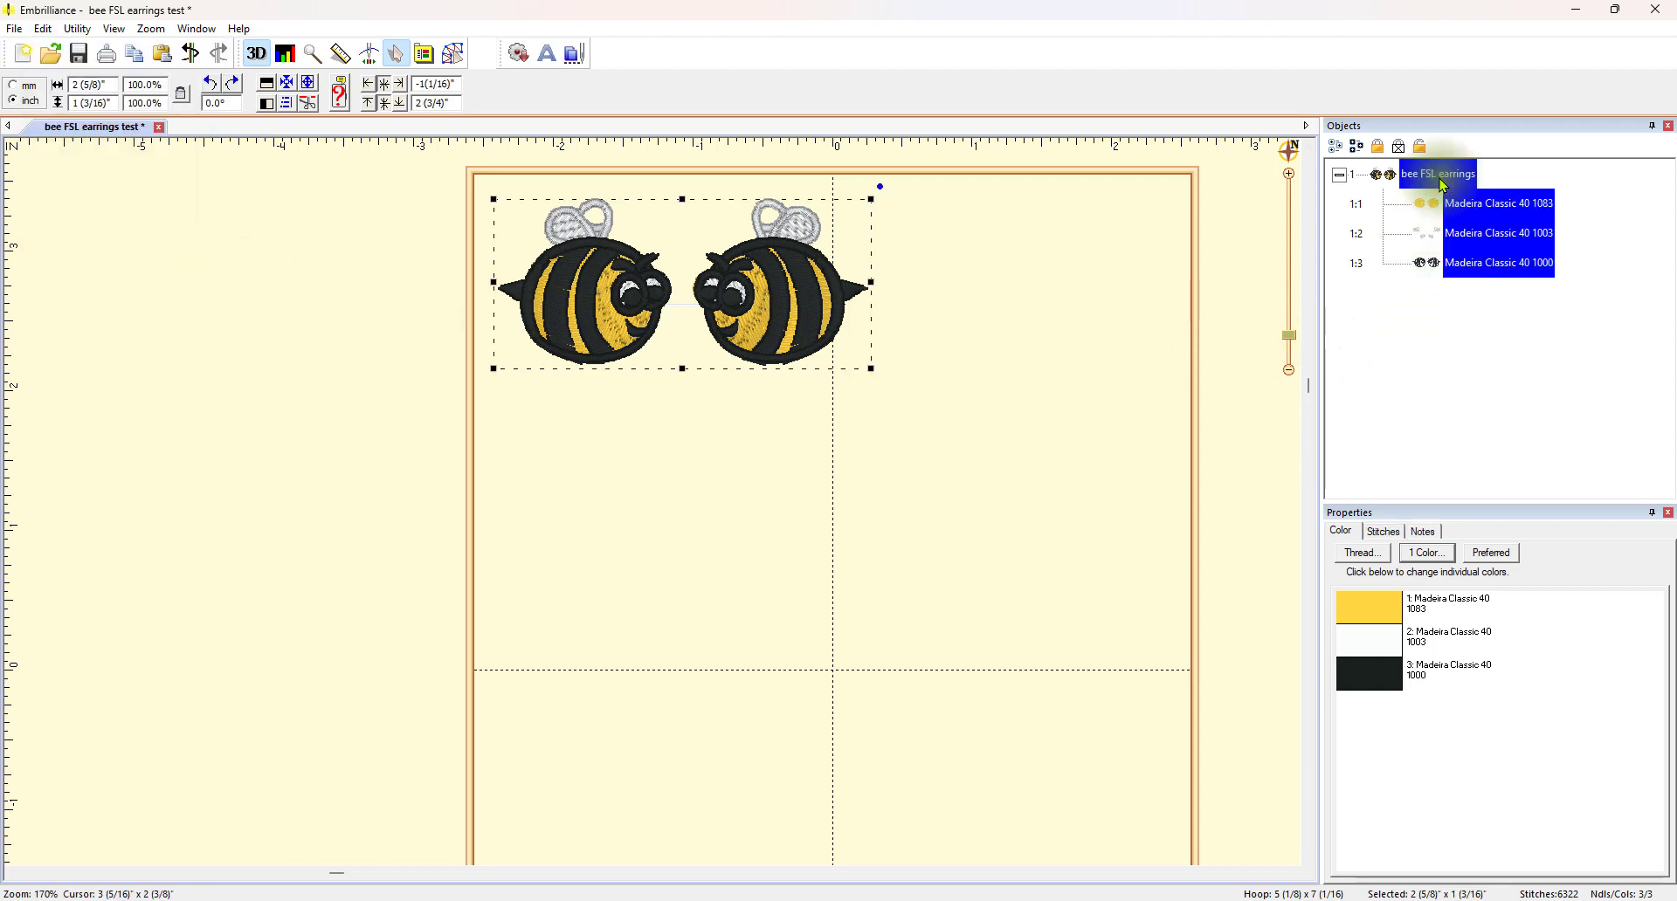
Paste three copies of the bee pair, stacking each below the previous down the hoop's left half.
click(164, 55)
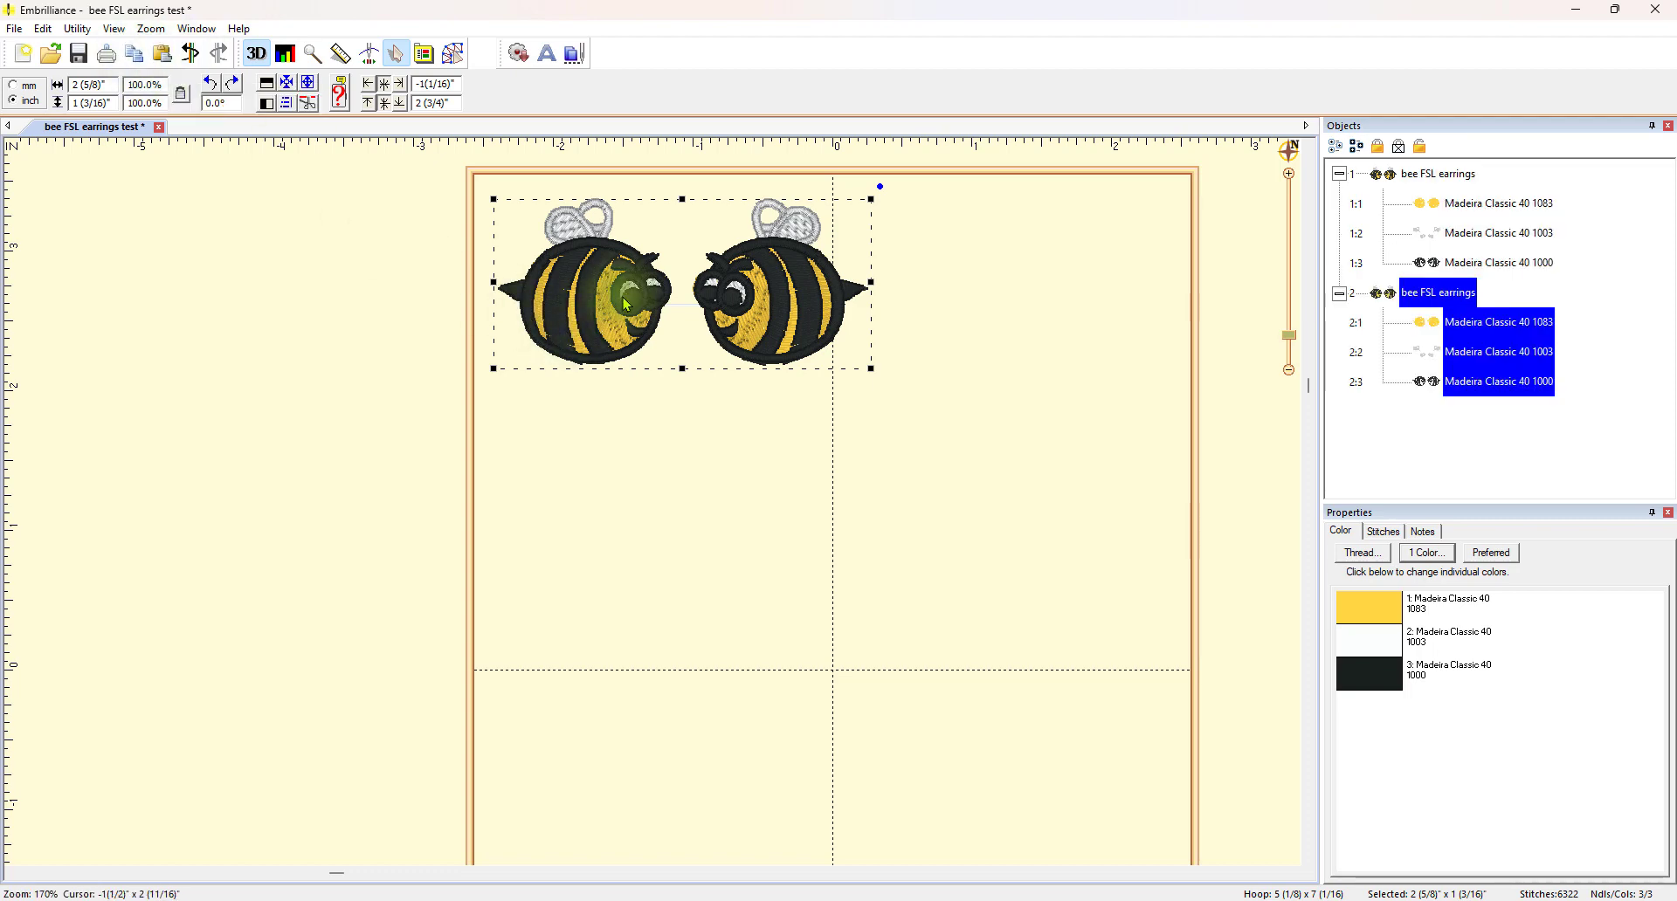
drag(626, 303, 612, 553)
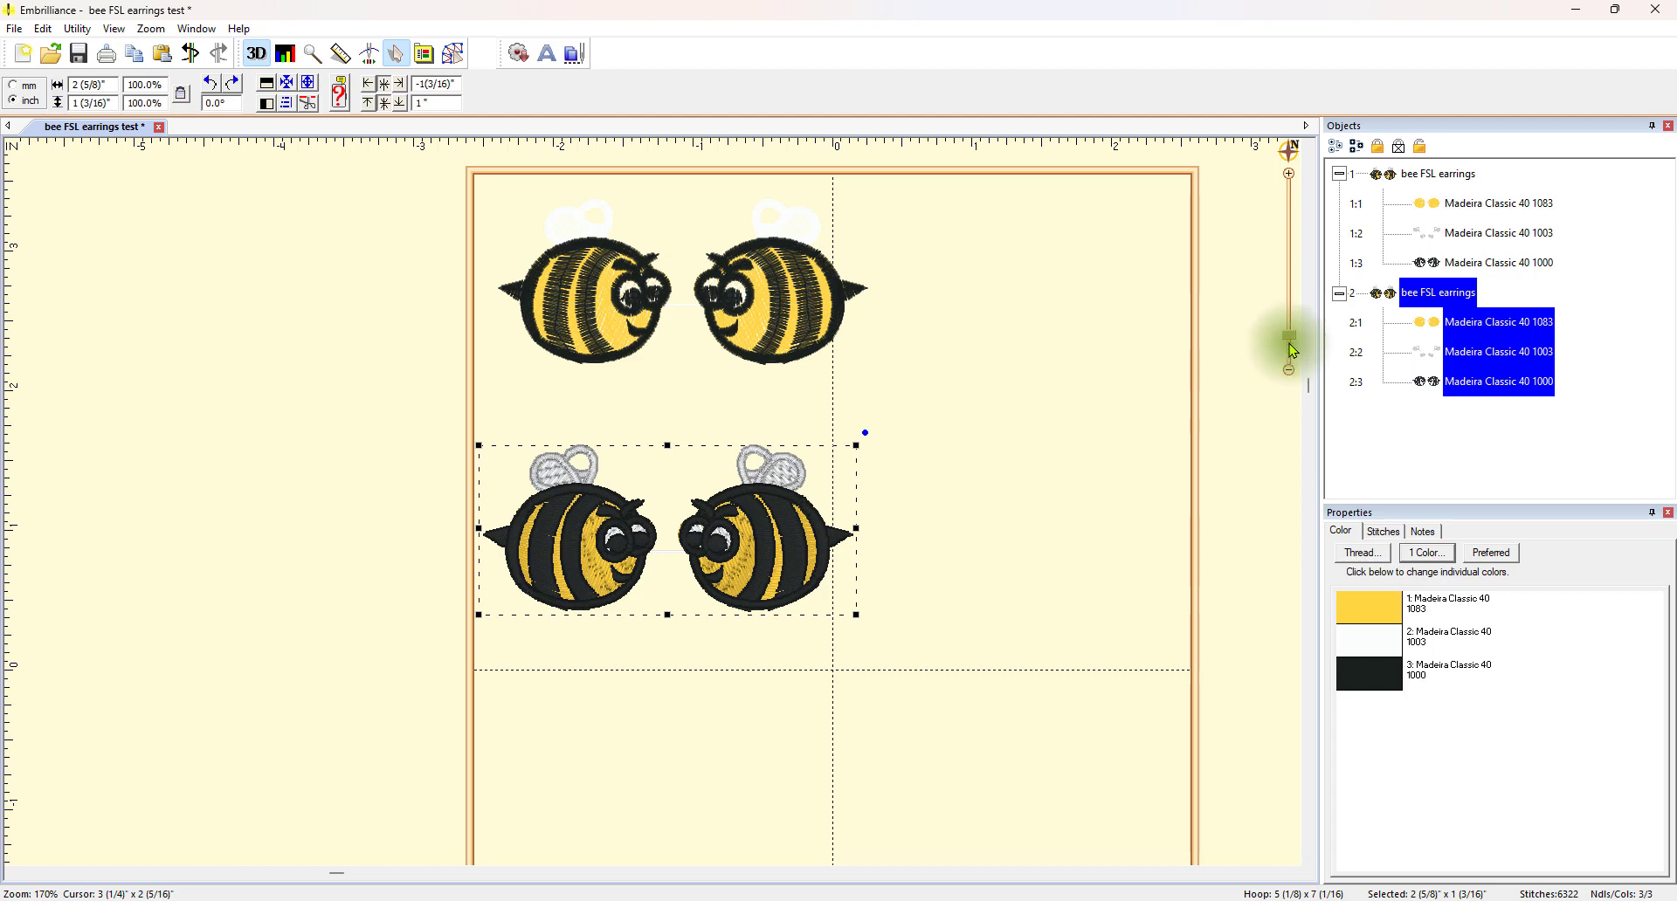
drag(1308, 384, 1318, 487)
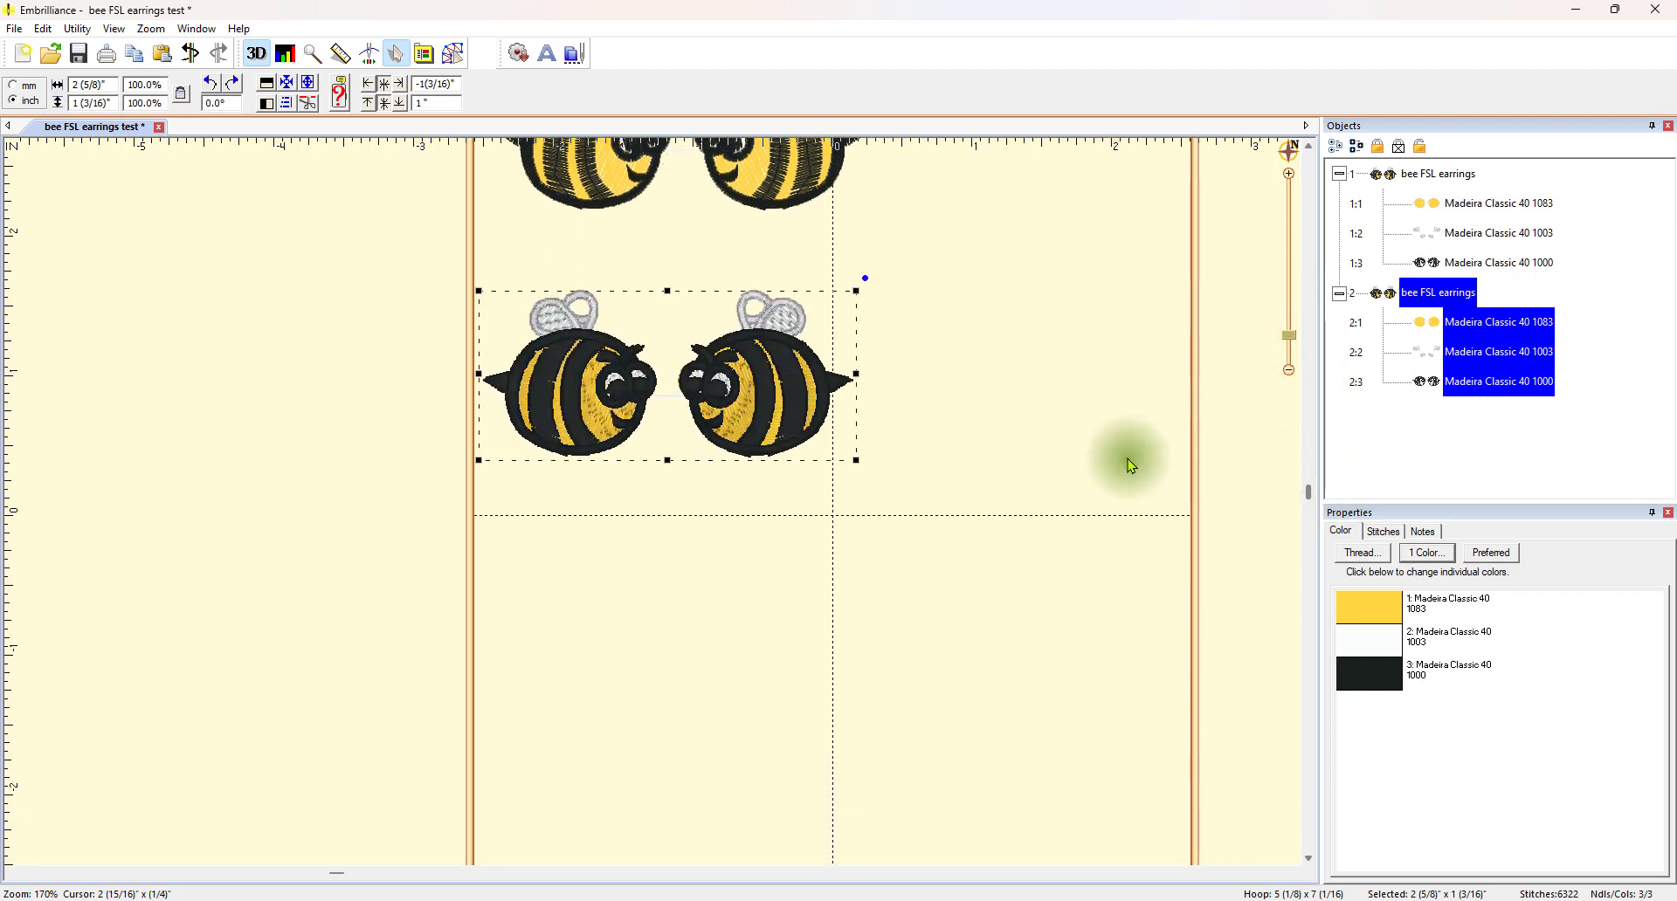
click(159, 55)
drag(602, 395, 615, 661)
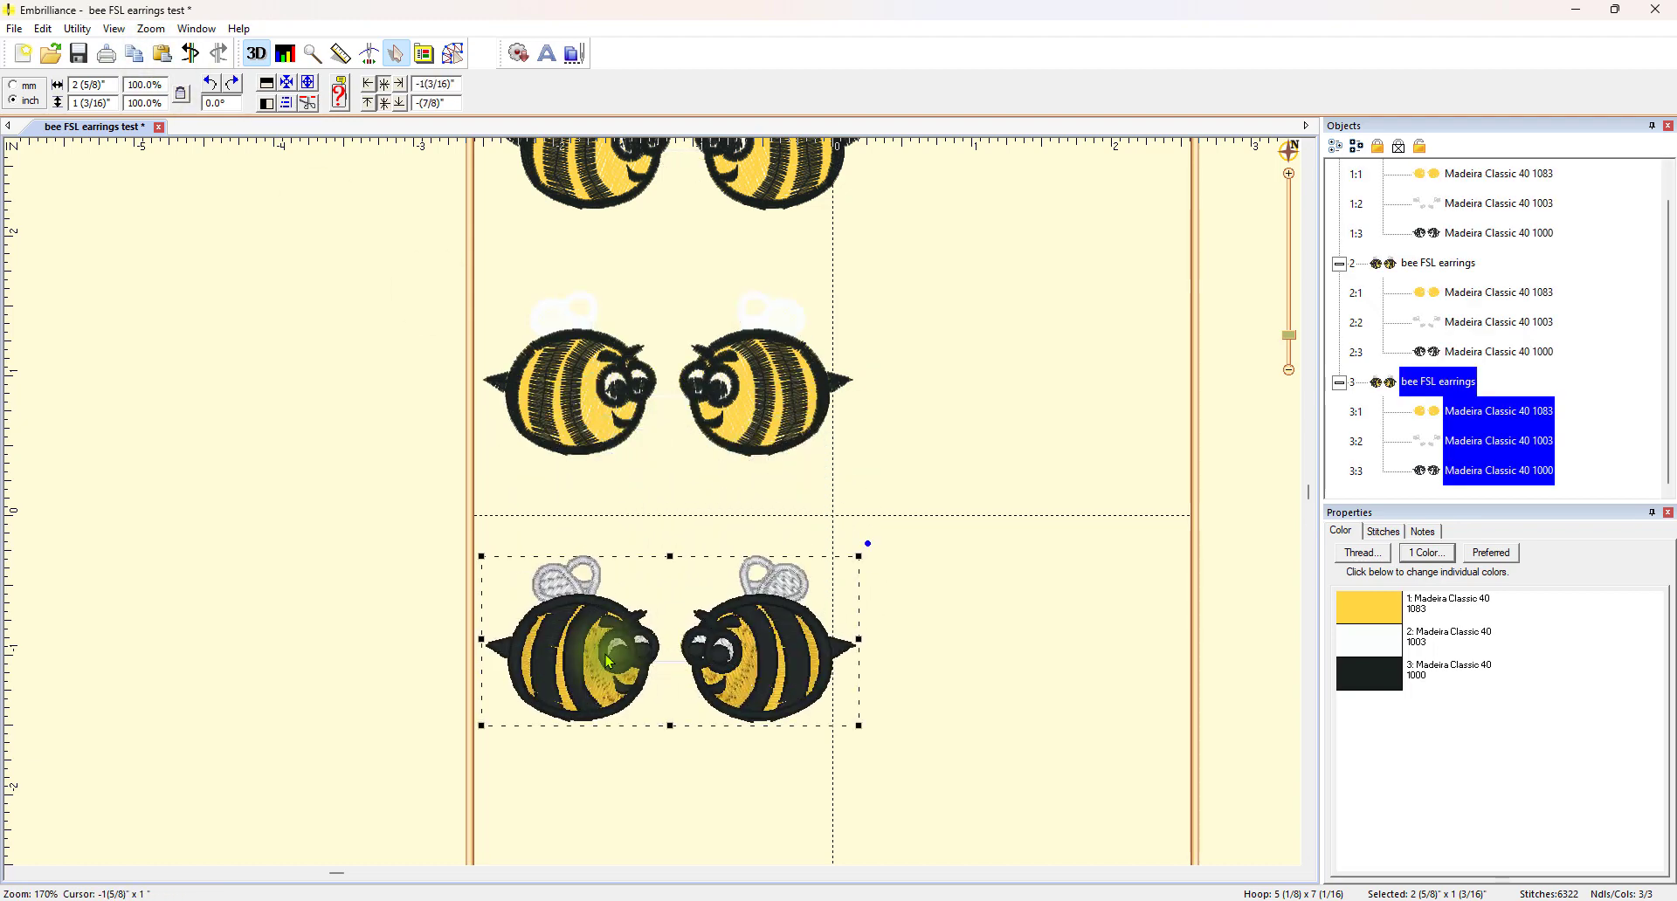
click(163, 54)
drag(699, 662, 704, 843)
drag(1290, 343, 1290, 348)
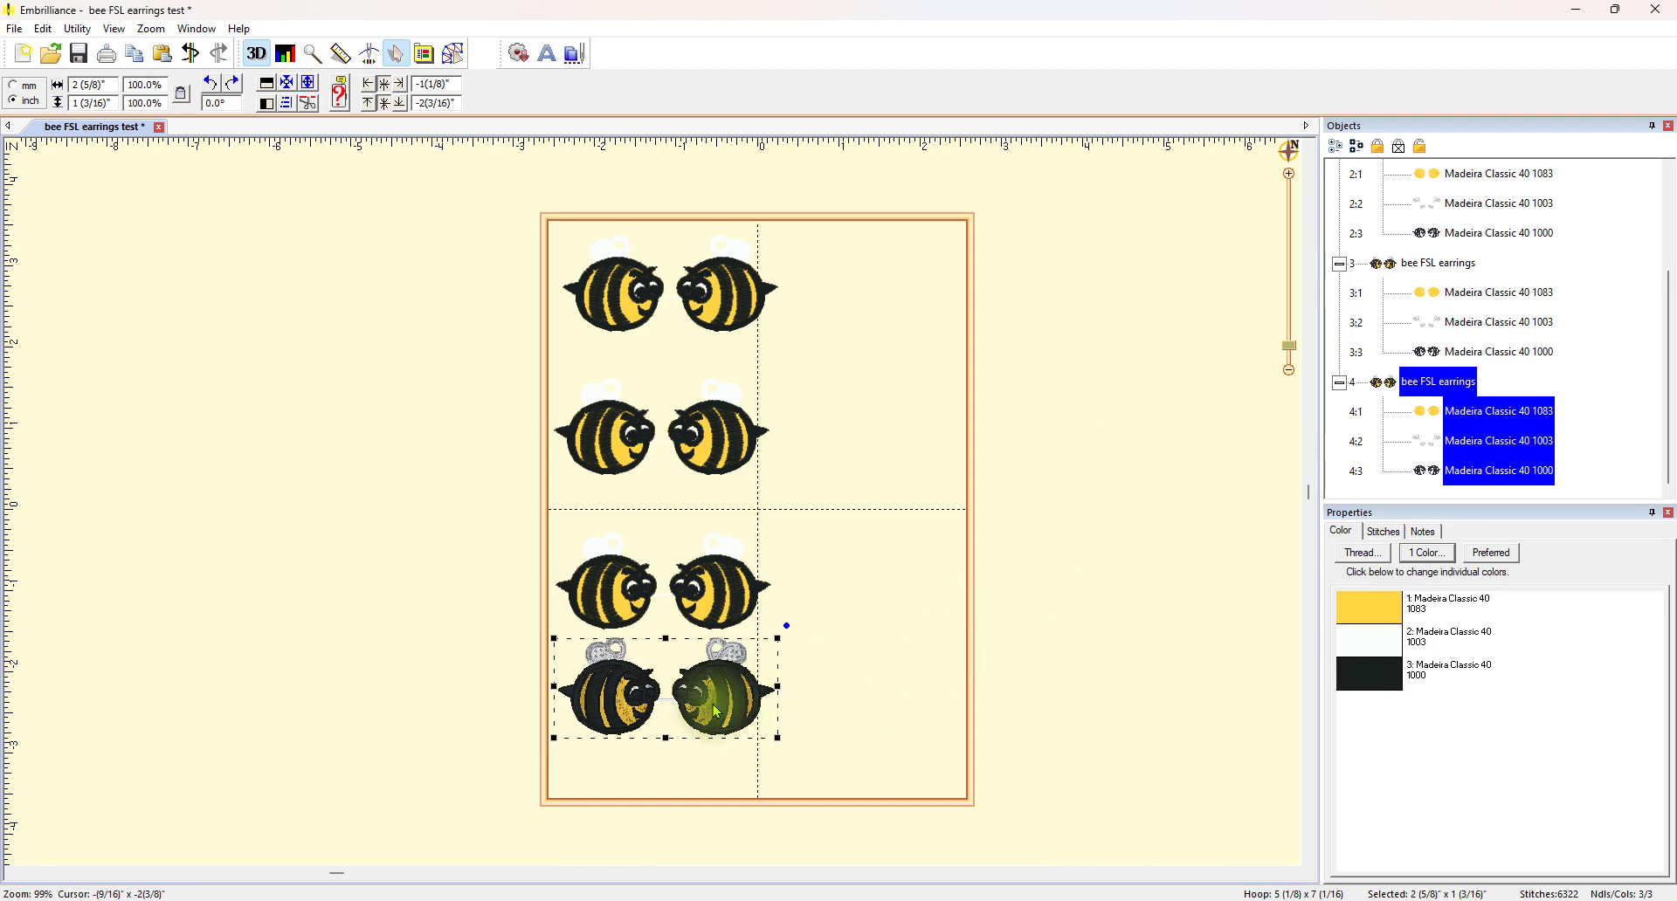
drag(710, 691, 704, 735)
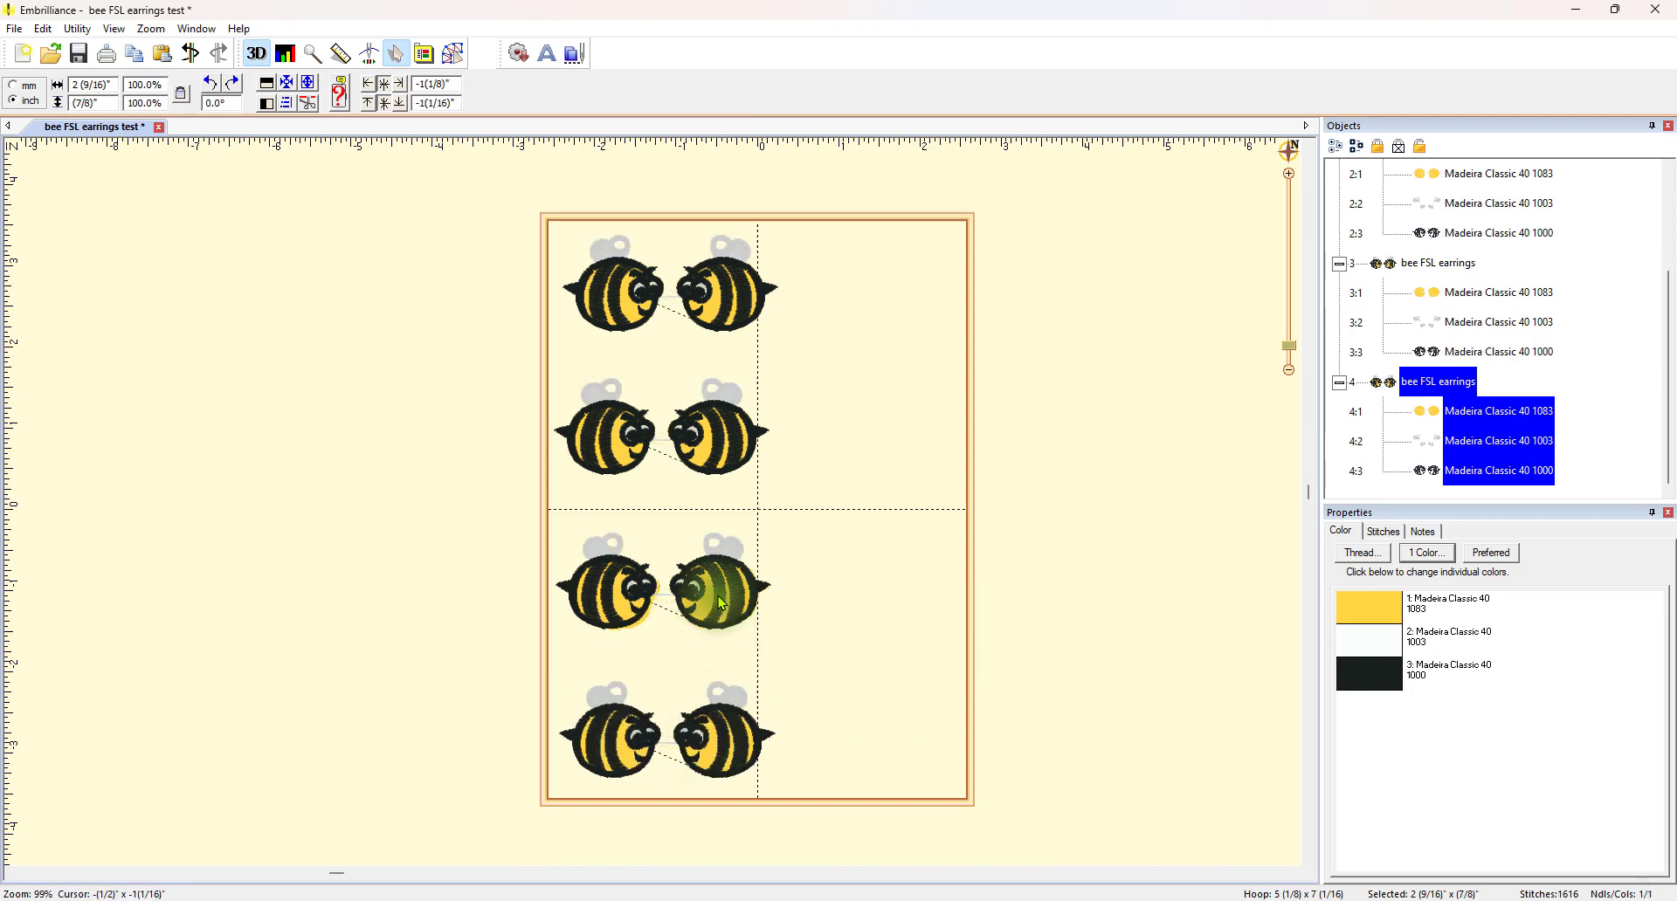
Paste a bee pair at the hoop's top right and rotate it about 87° to stand upright.
click(718, 620)
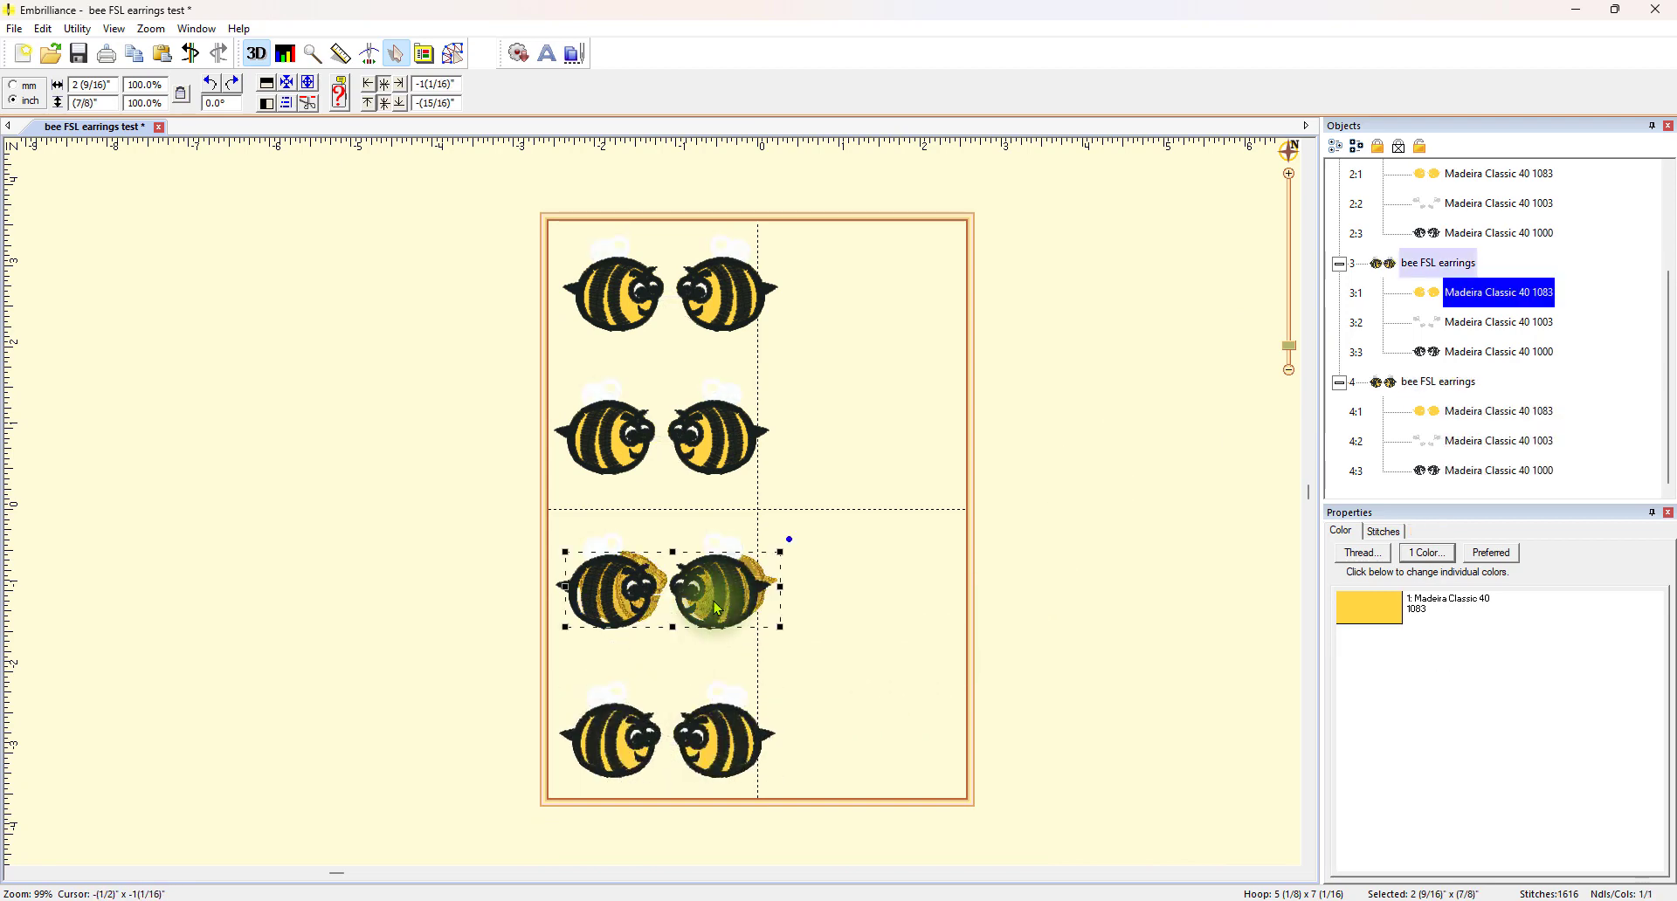
click(189, 54)
drag(822, 617, 495, 525)
drag(784, 644, 515, 502)
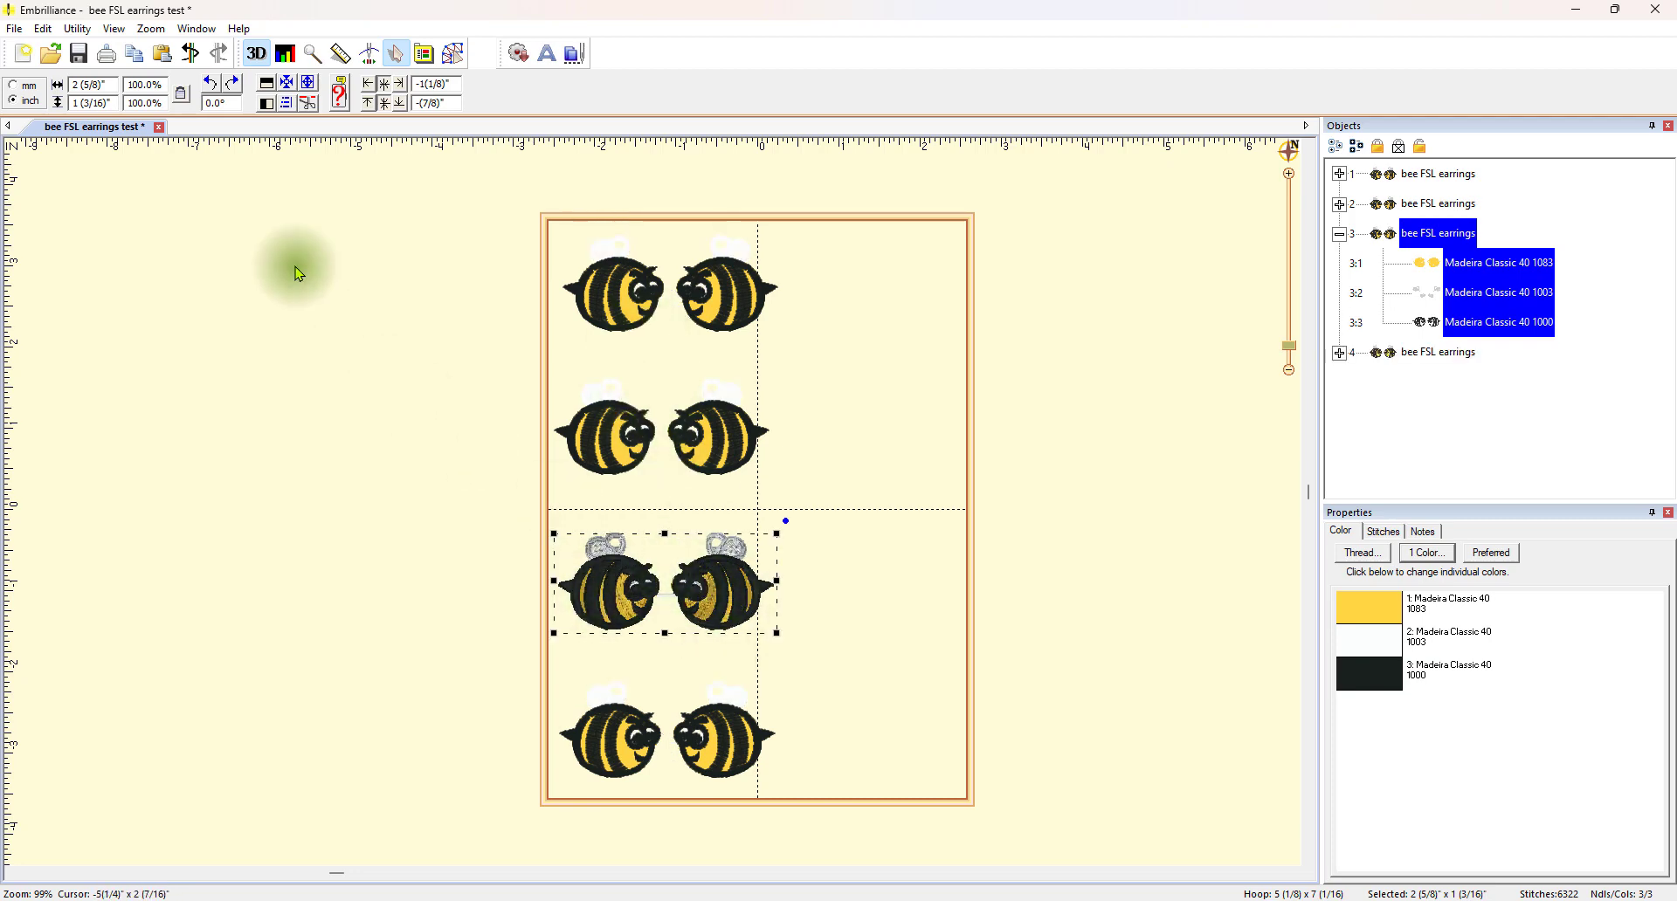
click(166, 61)
drag(699, 596, 938, 376)
drag(1025, 295, 857, 255)
drag(922, 330, 902, 328)
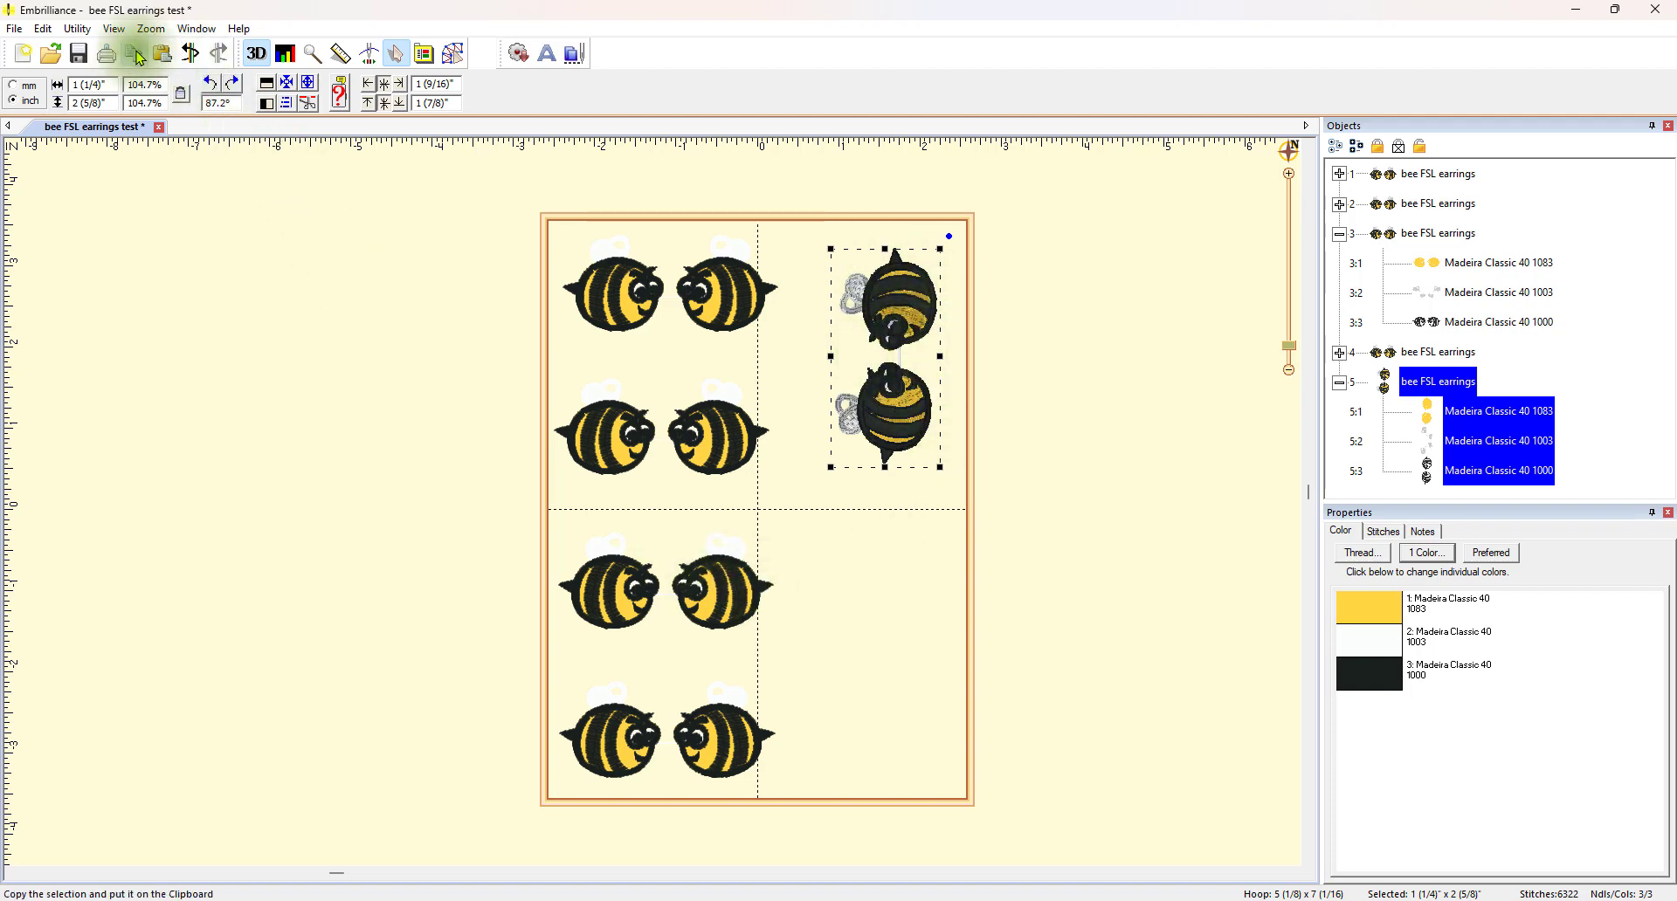
Paste another bee pair at the lower right and rotate it about 91° upright.
click(169, 58)
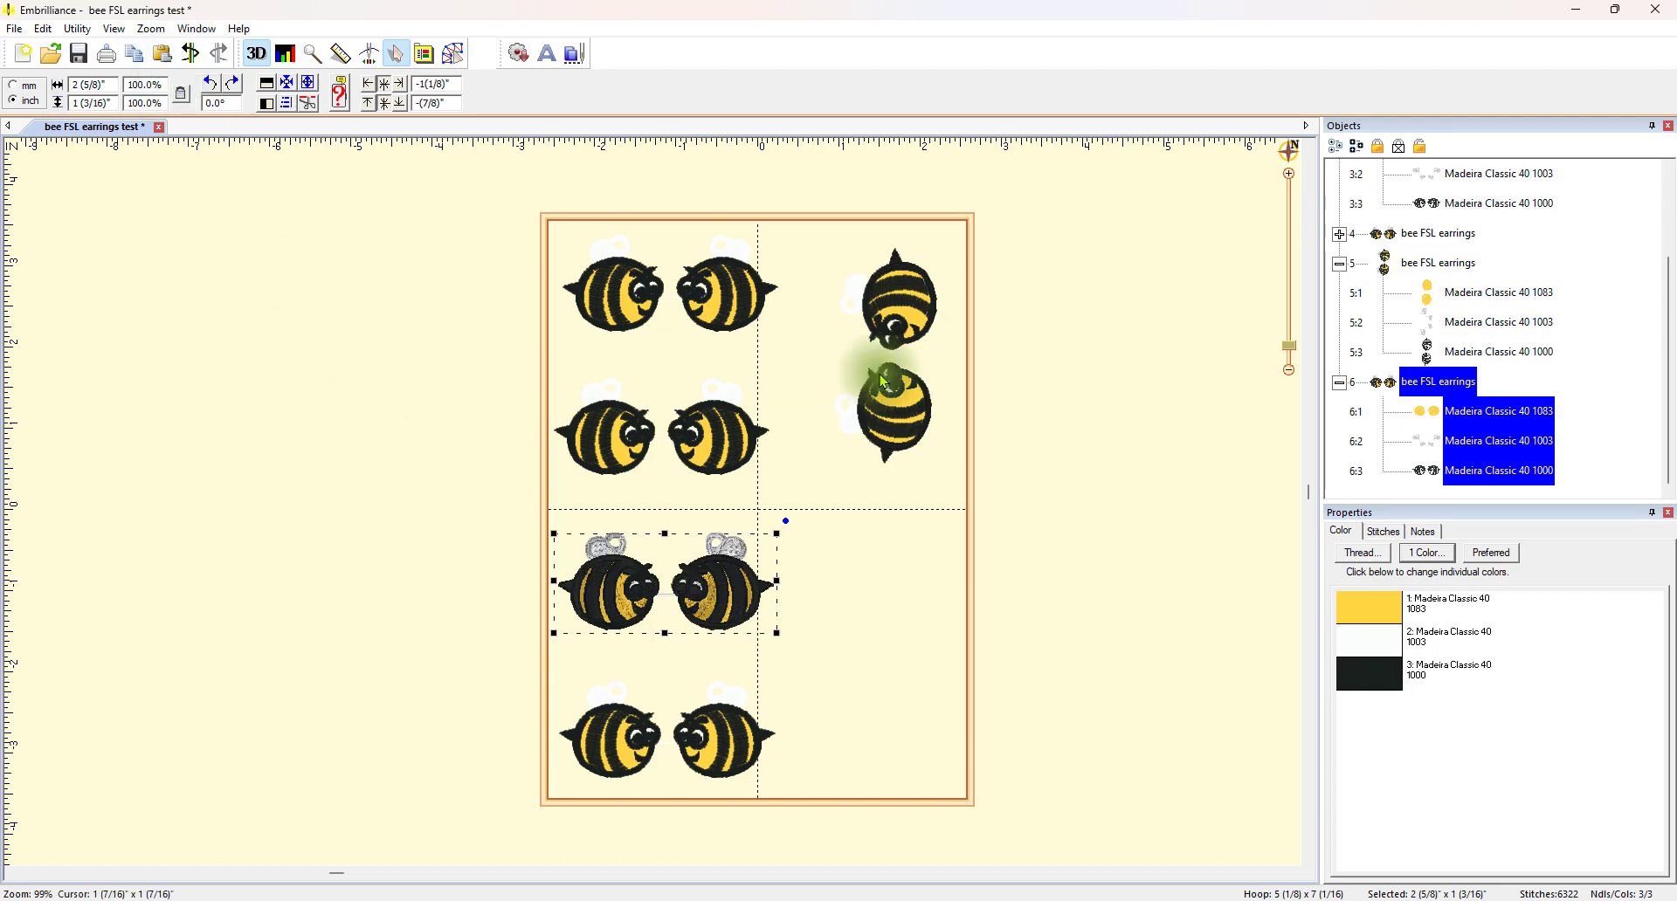
drag(650, 597, 915, 691)
drag(1053, 615, 887, 644)
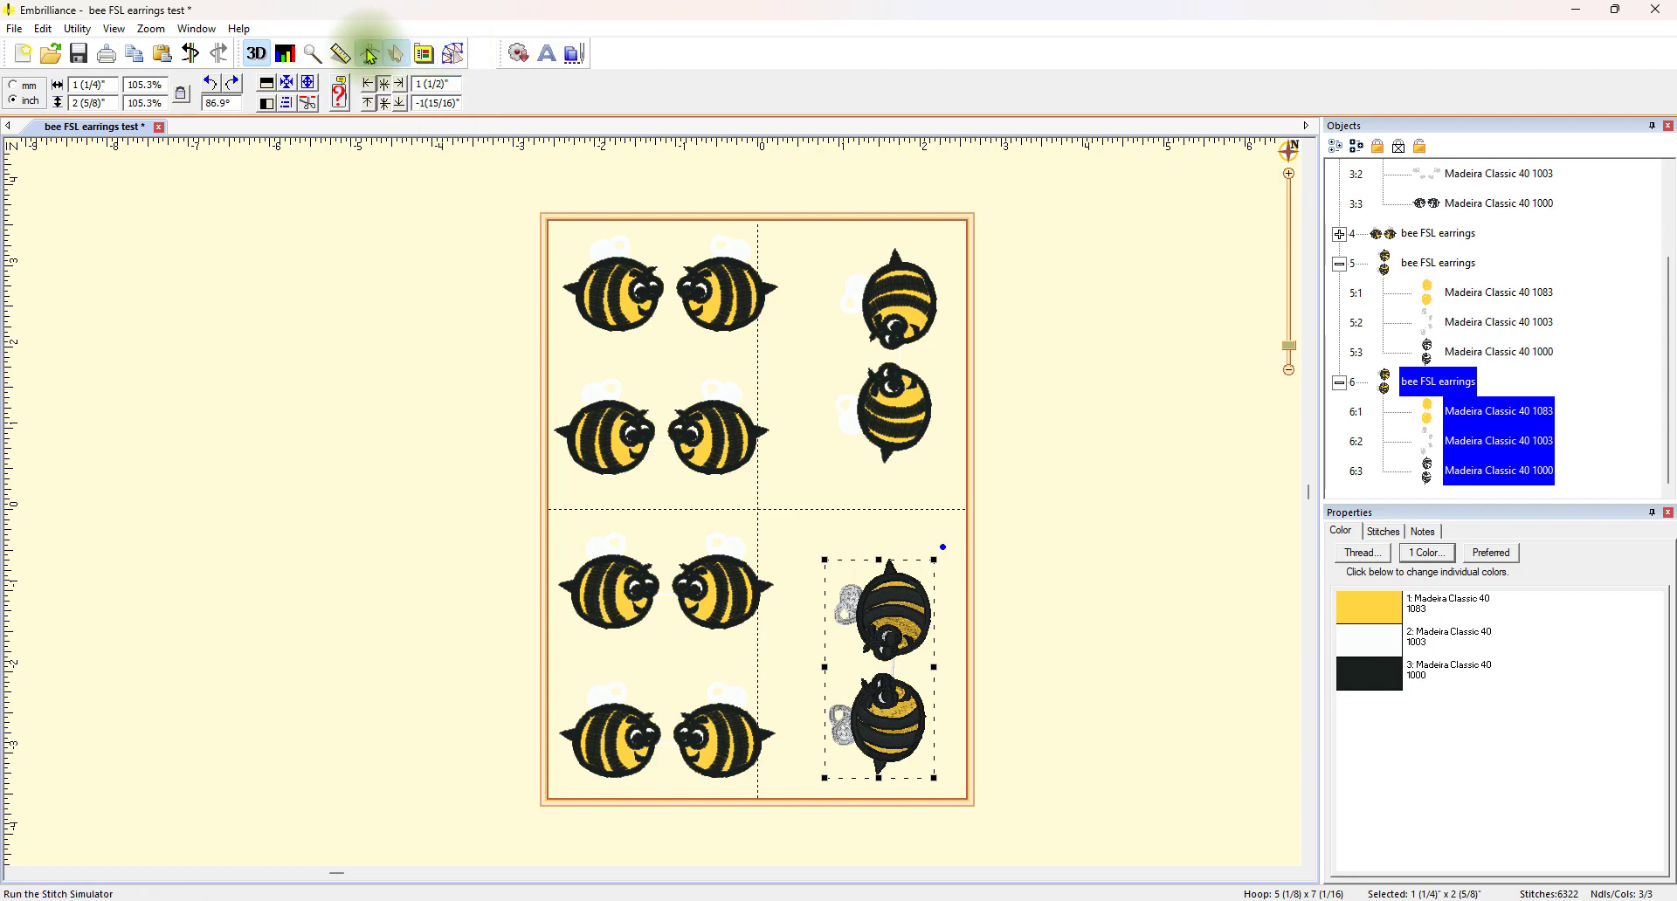
Run the stitch simulator from the first stitch and scrub forward through the six bee pairs.
click(370, 55)
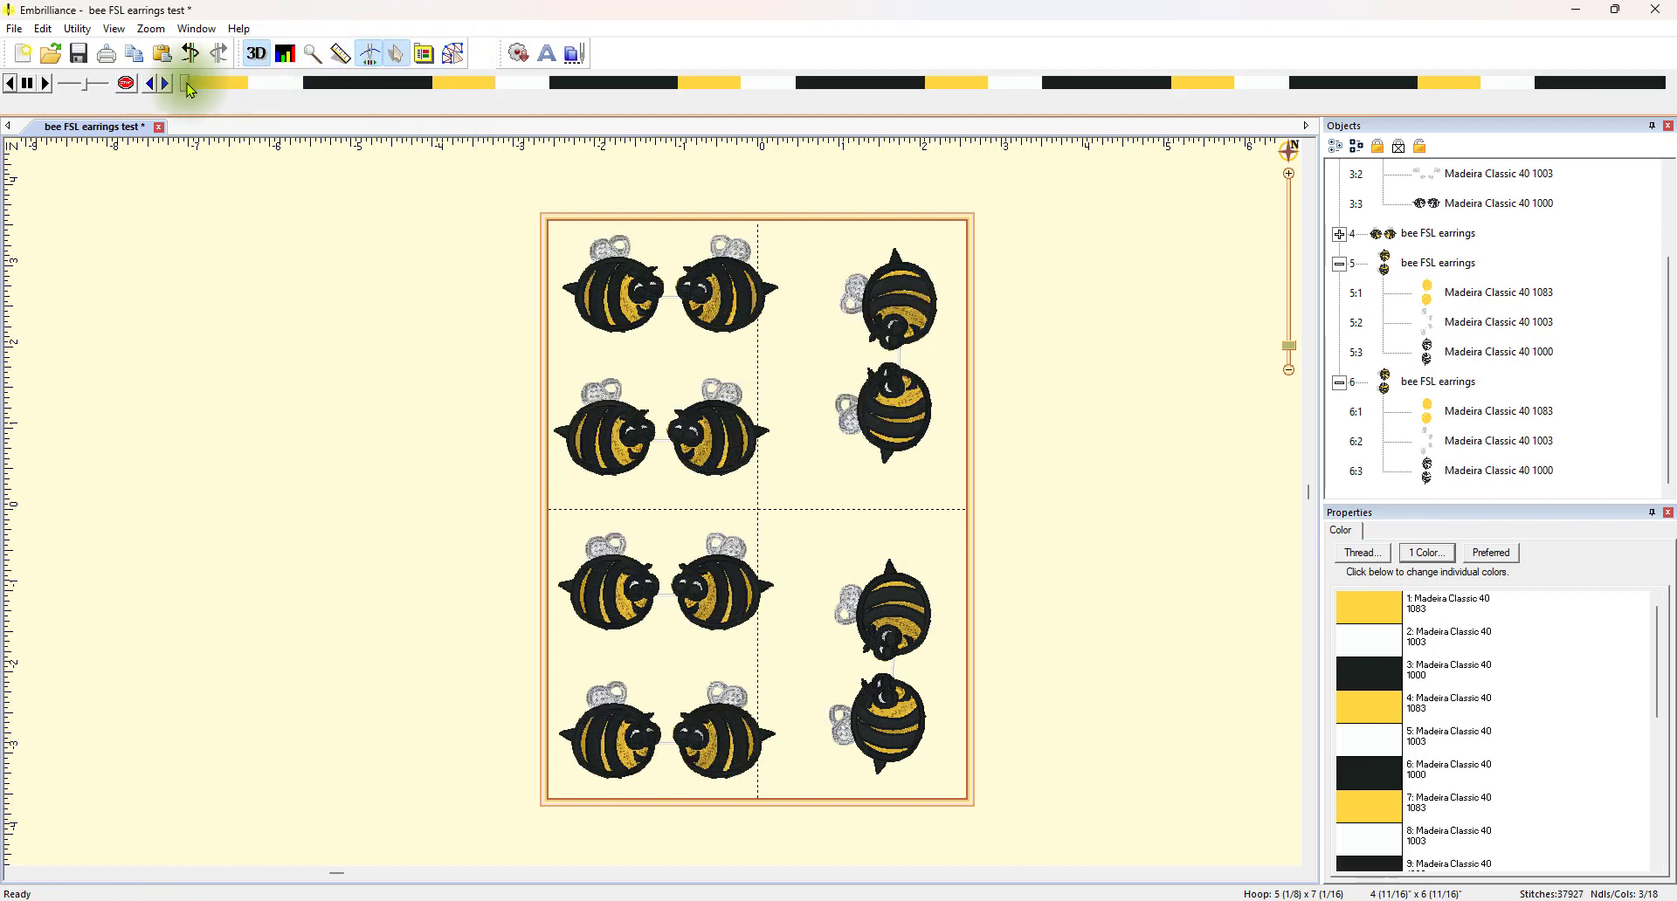
drag(187, 83, 196, 93)
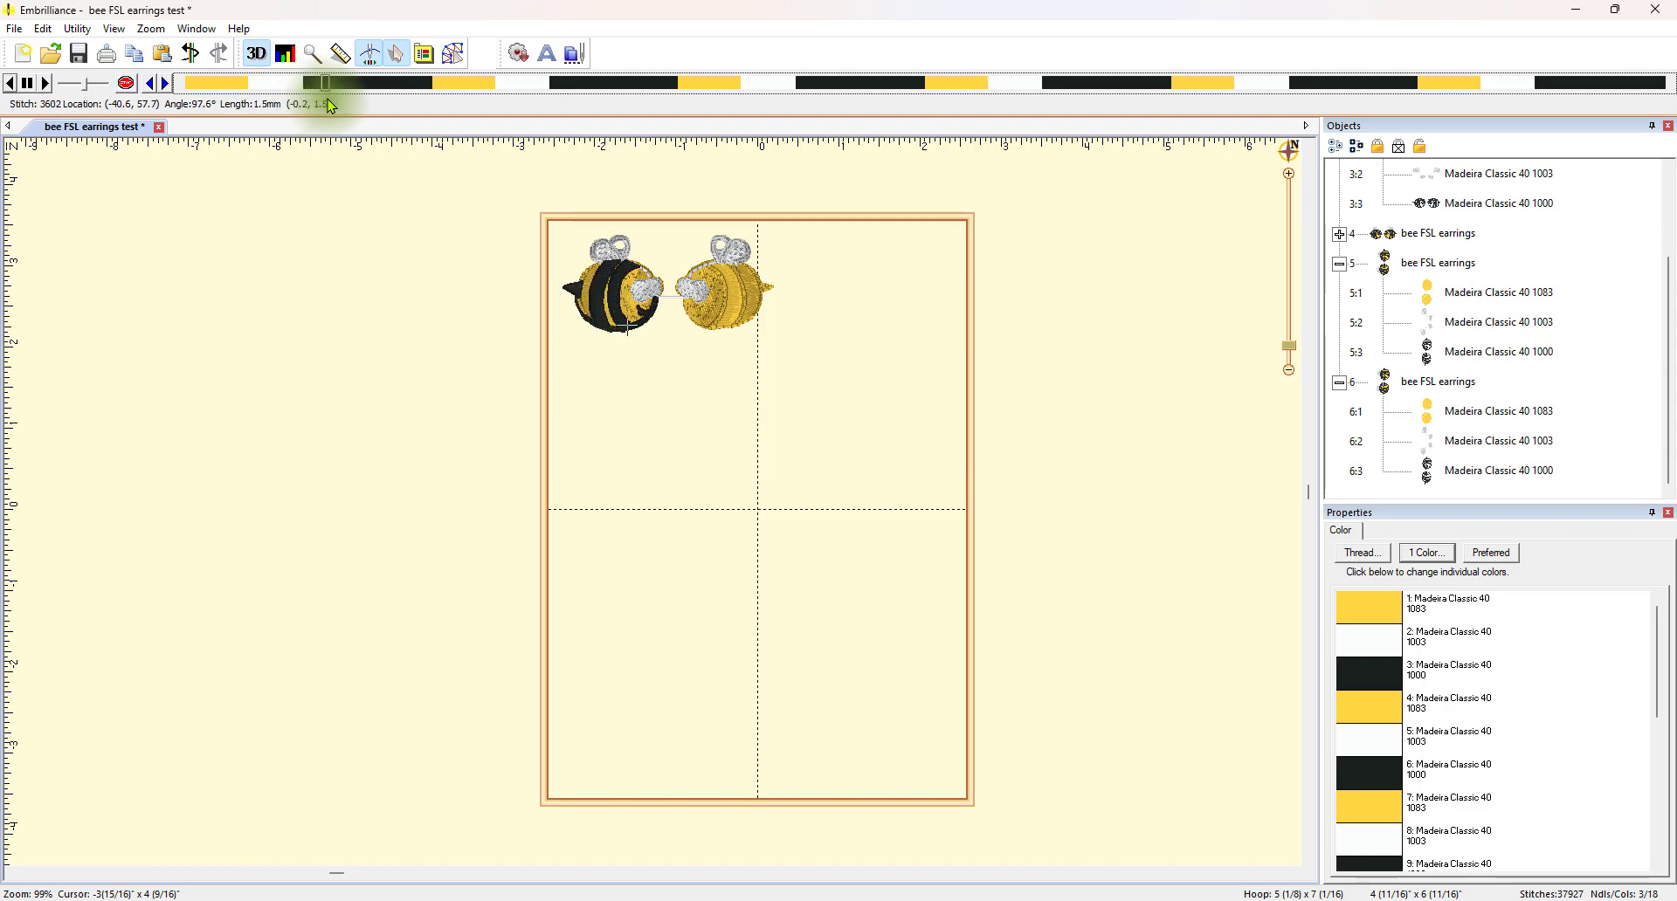
mouse_move(353, 106)
mouse_down()
mouse_move(943, 113)
mouse_move(375, 124)
mouse_move(187, 105)
mouse_up()
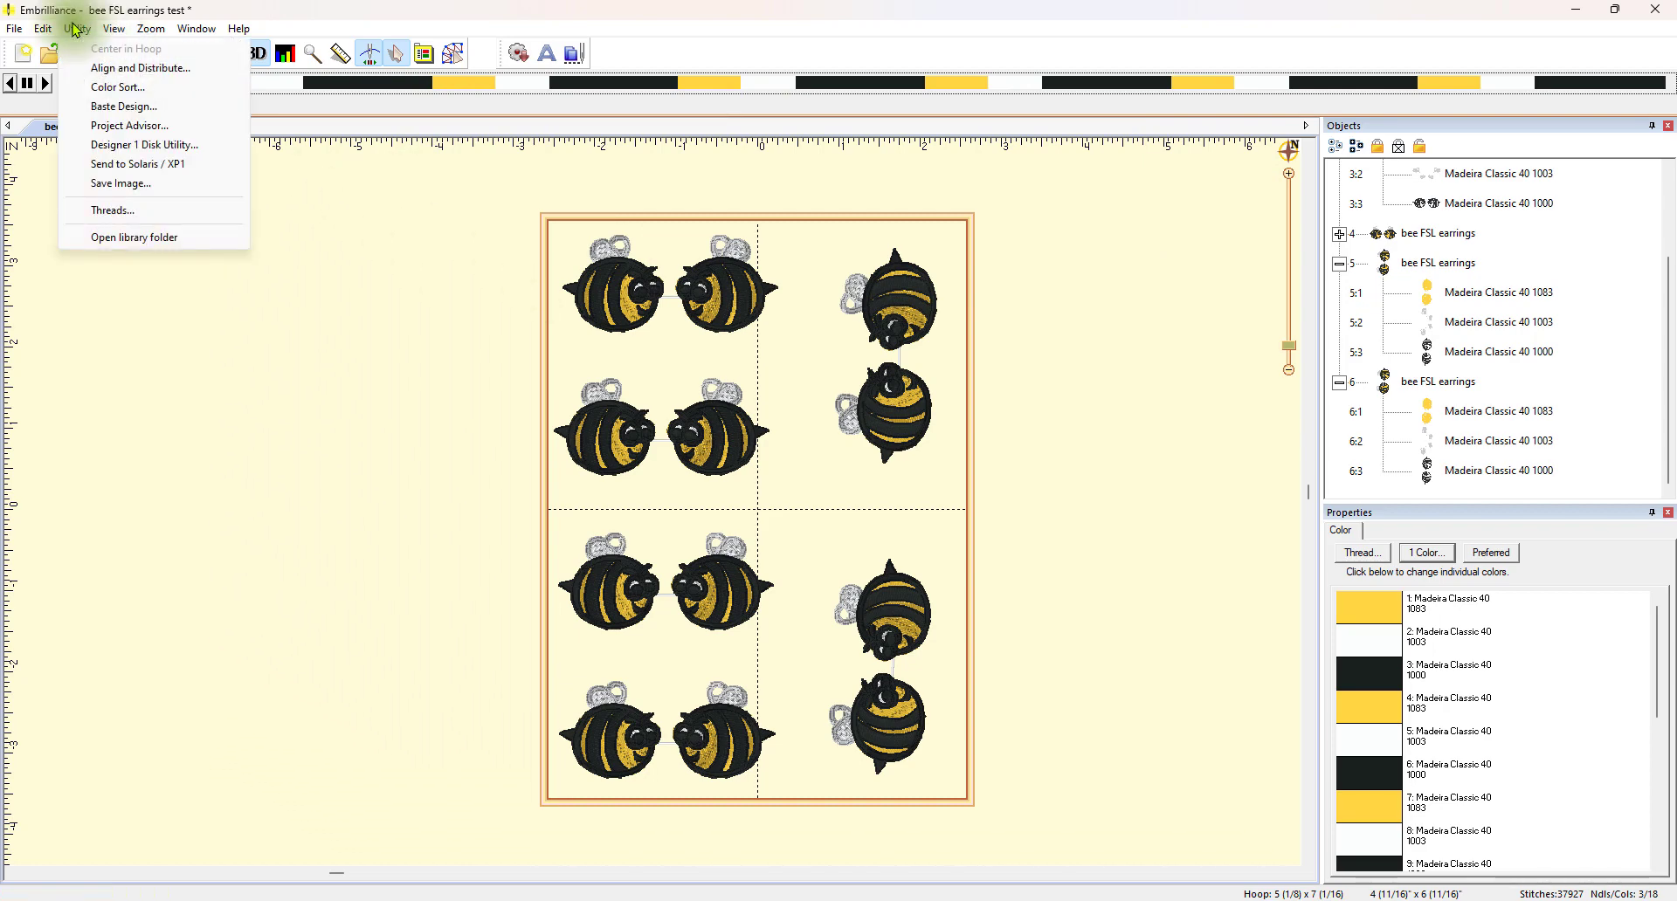
Simulate the bee earrings stitch-out up to about stitch 2148.
click(76, 29)
click(79, 31)
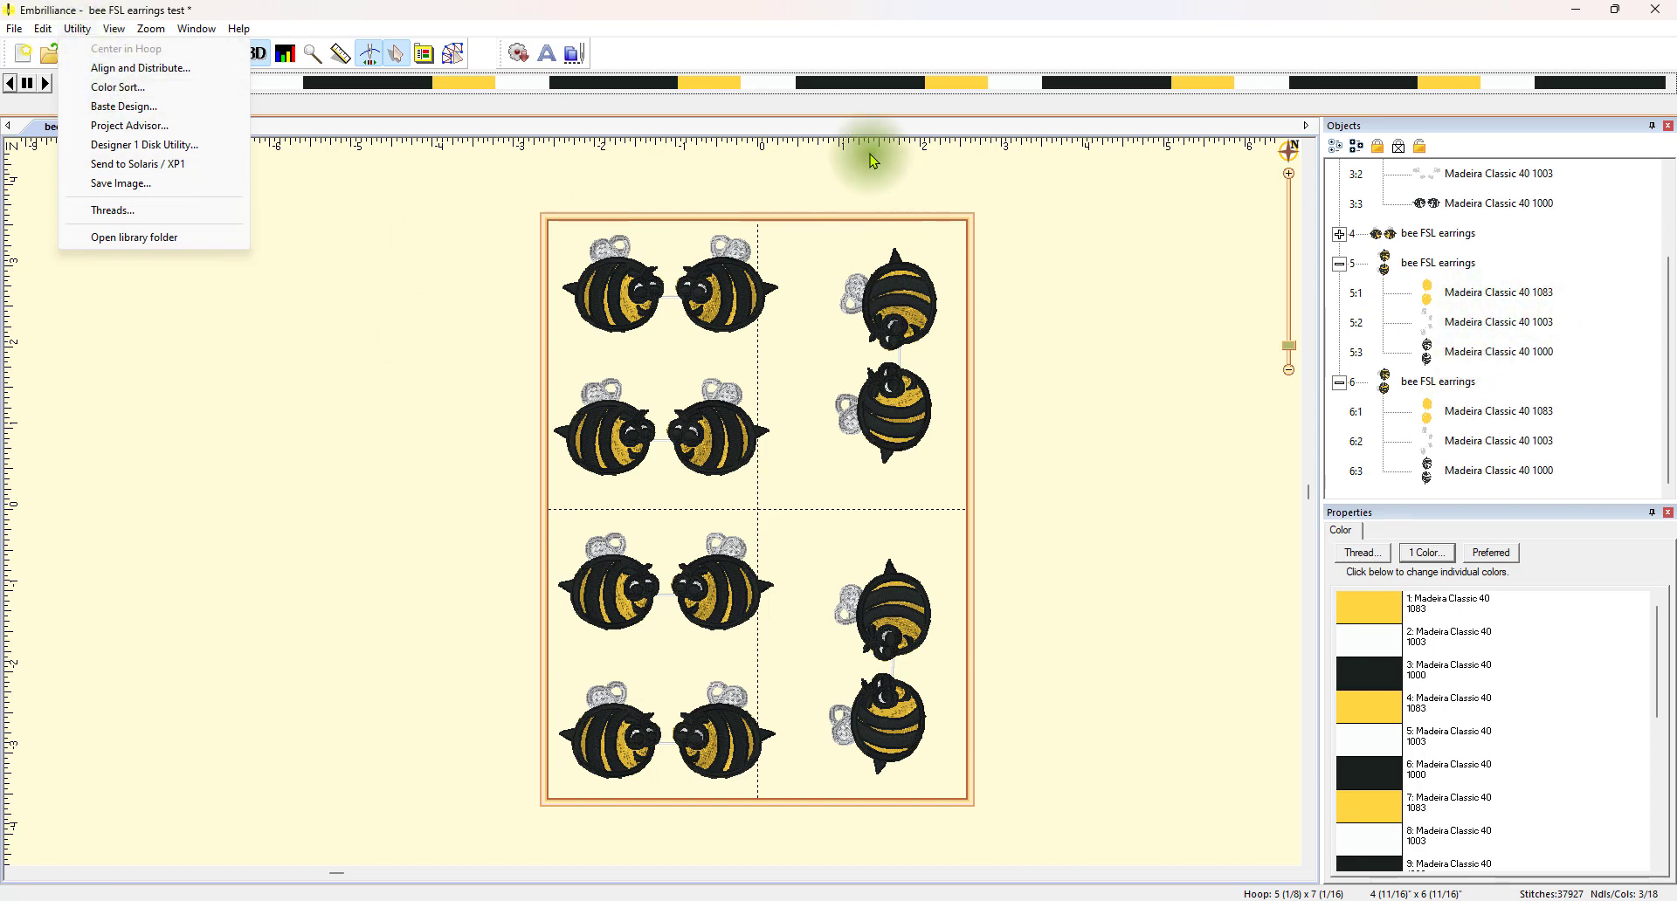
click(524, 171)
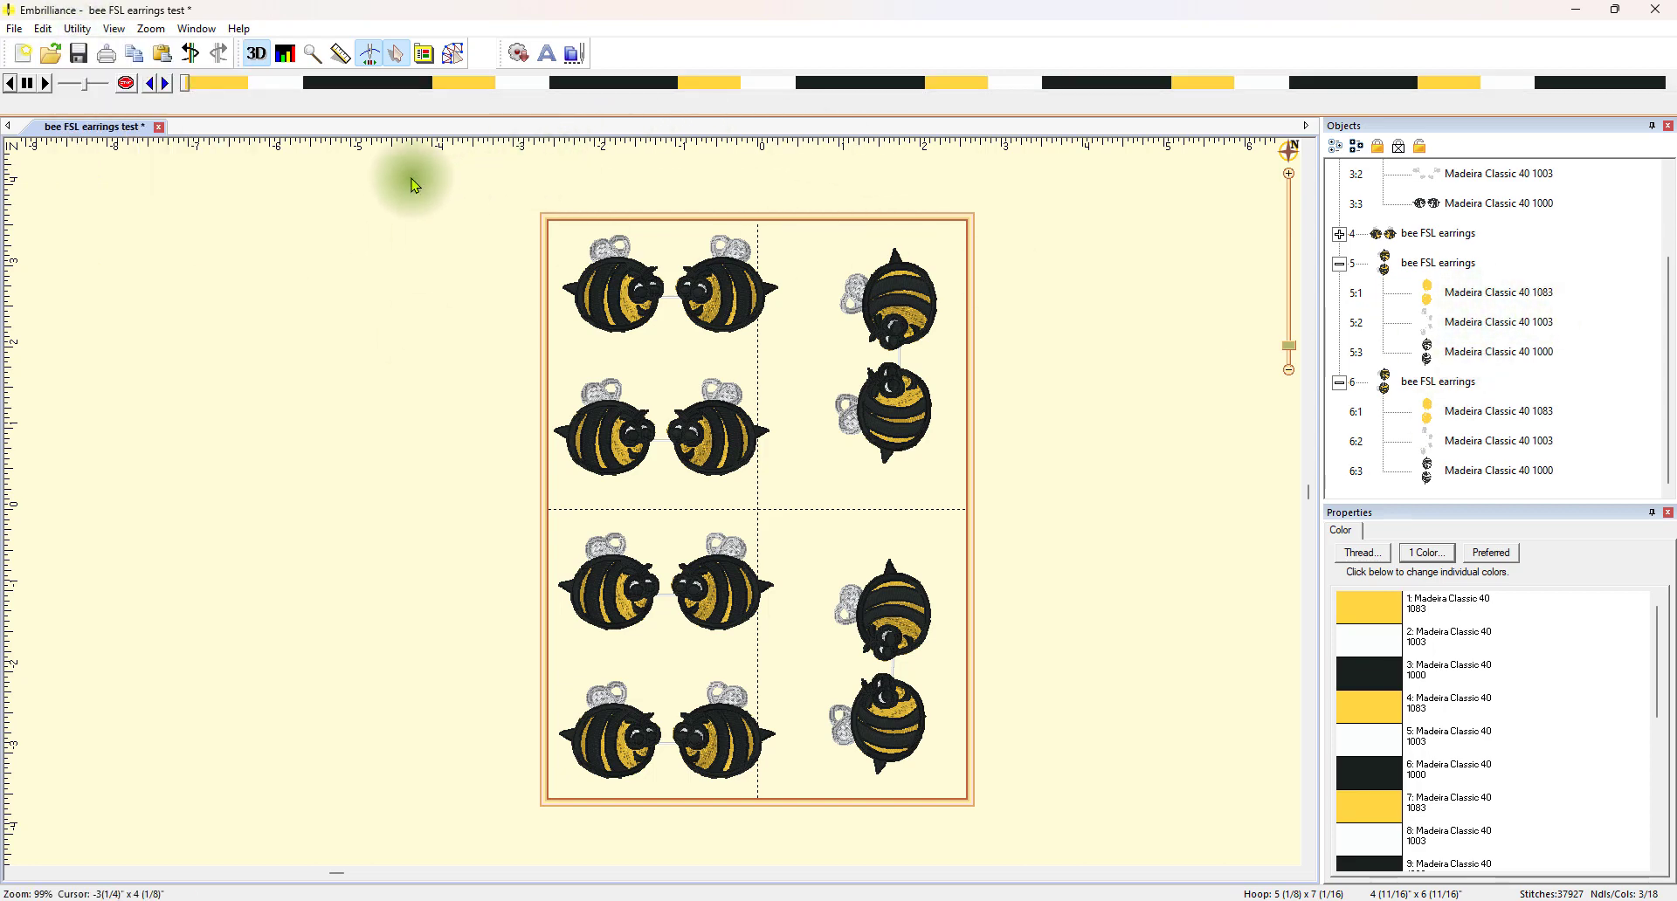
click(188, 86)
drag(205, 95, 262, 98)
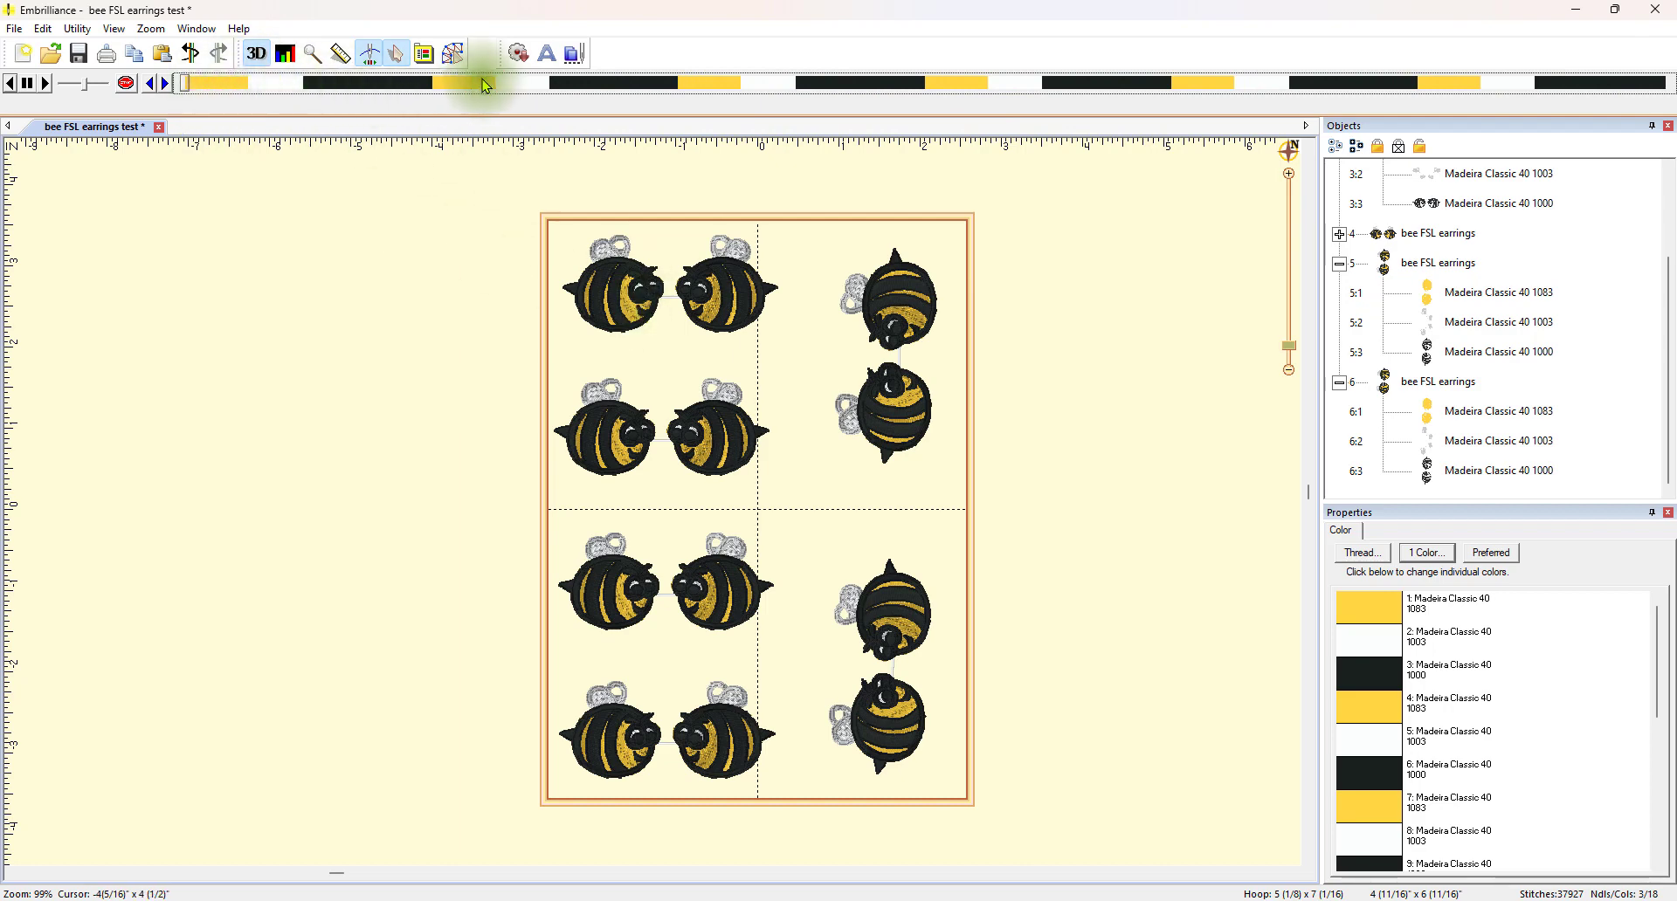
Color-sort the design into a new view, Untitled 2, with 3 thread colours and 37927 stitches.
click(76, 31)
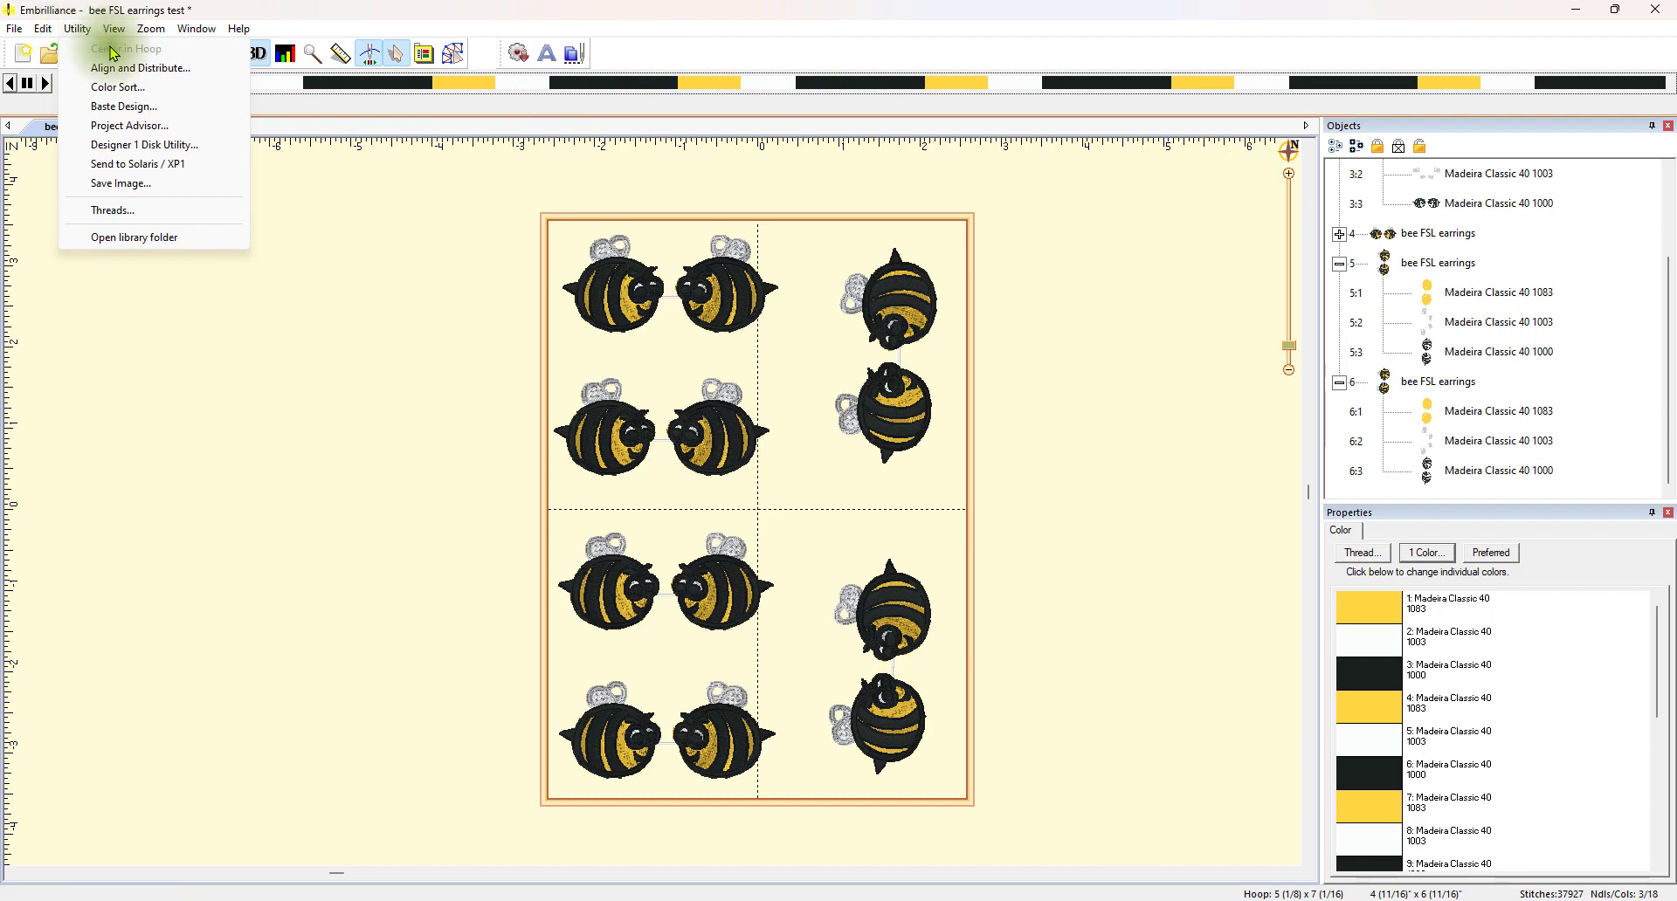
click(118, 86)
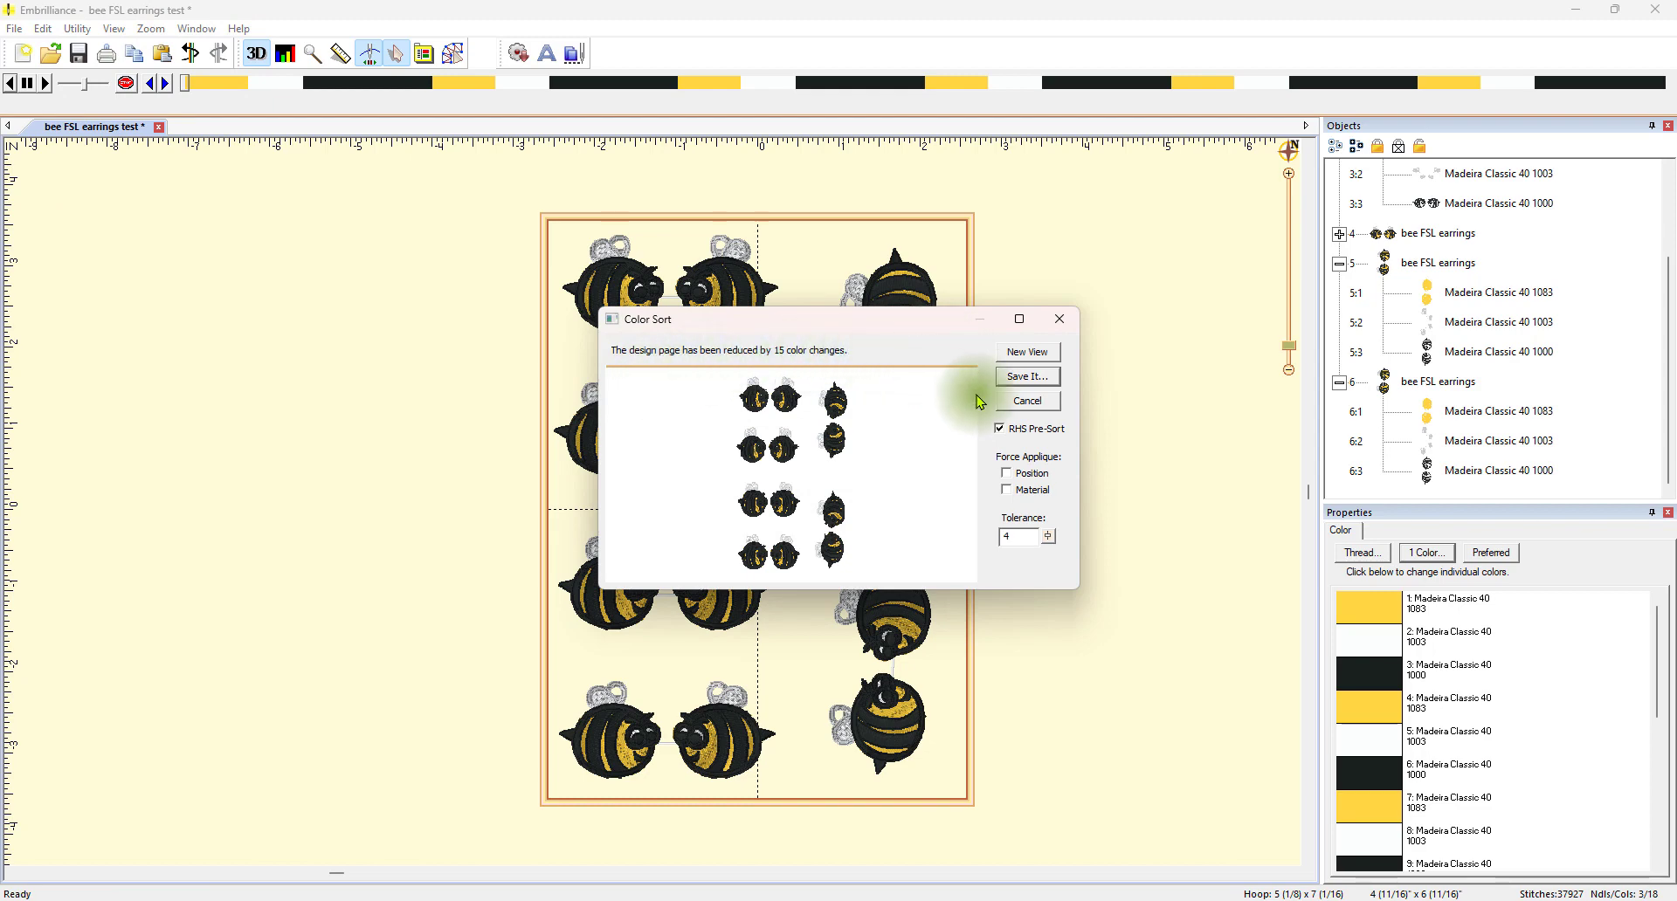
click(1027, 354)
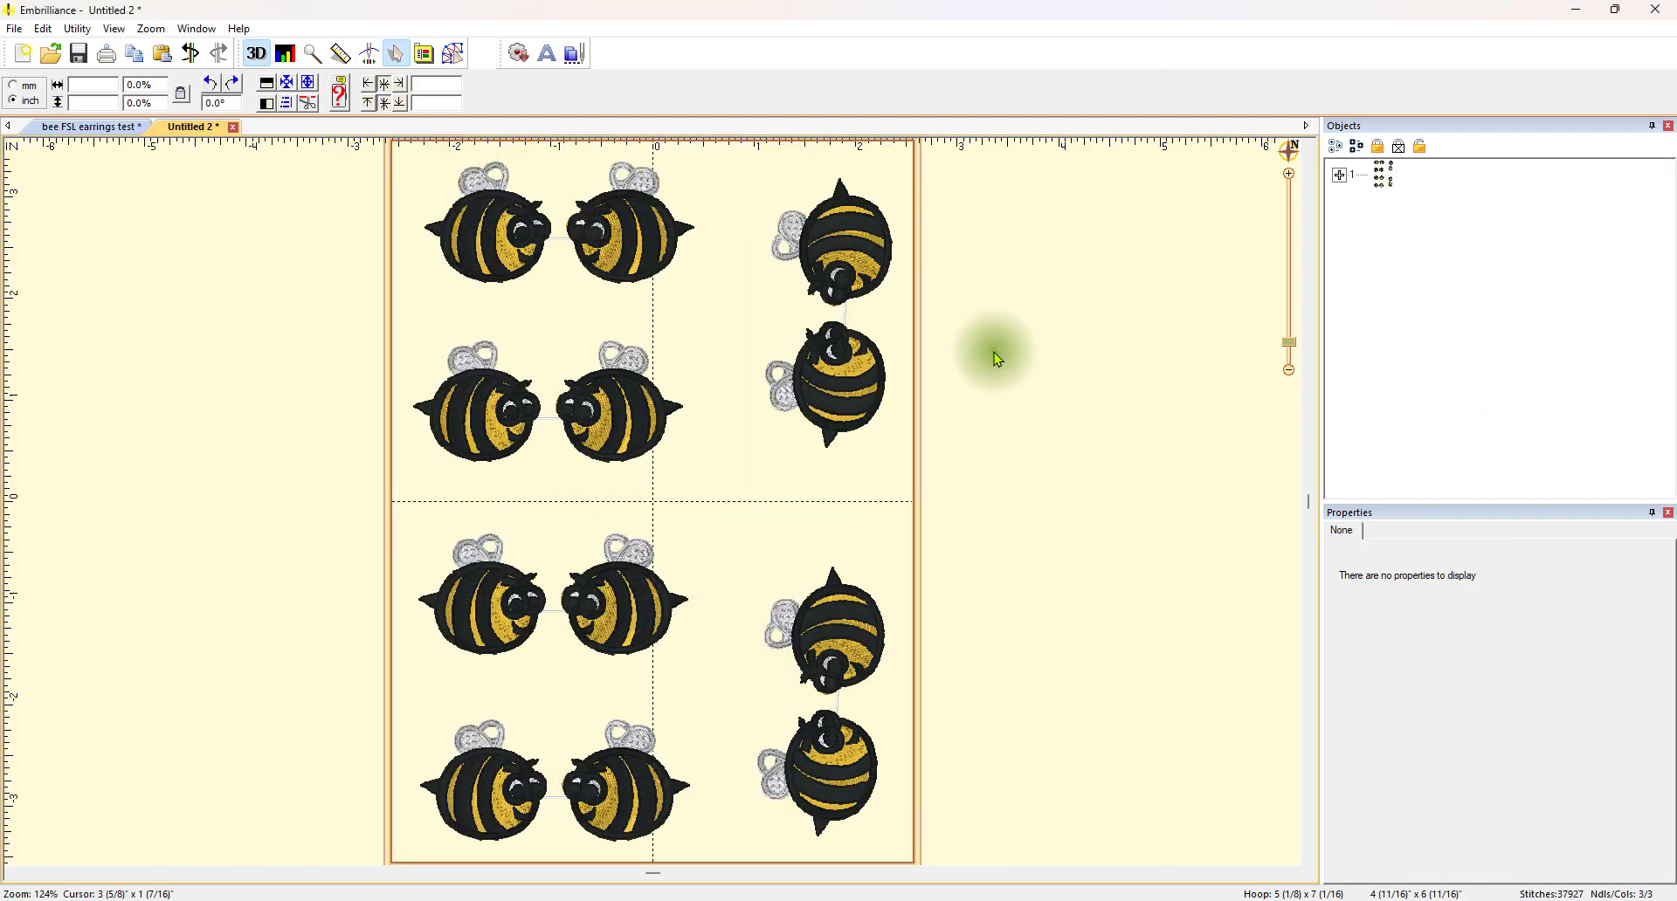
Simulate Untitled 2's three-colour stitch-out, then close it without saving.
click(370, 55)
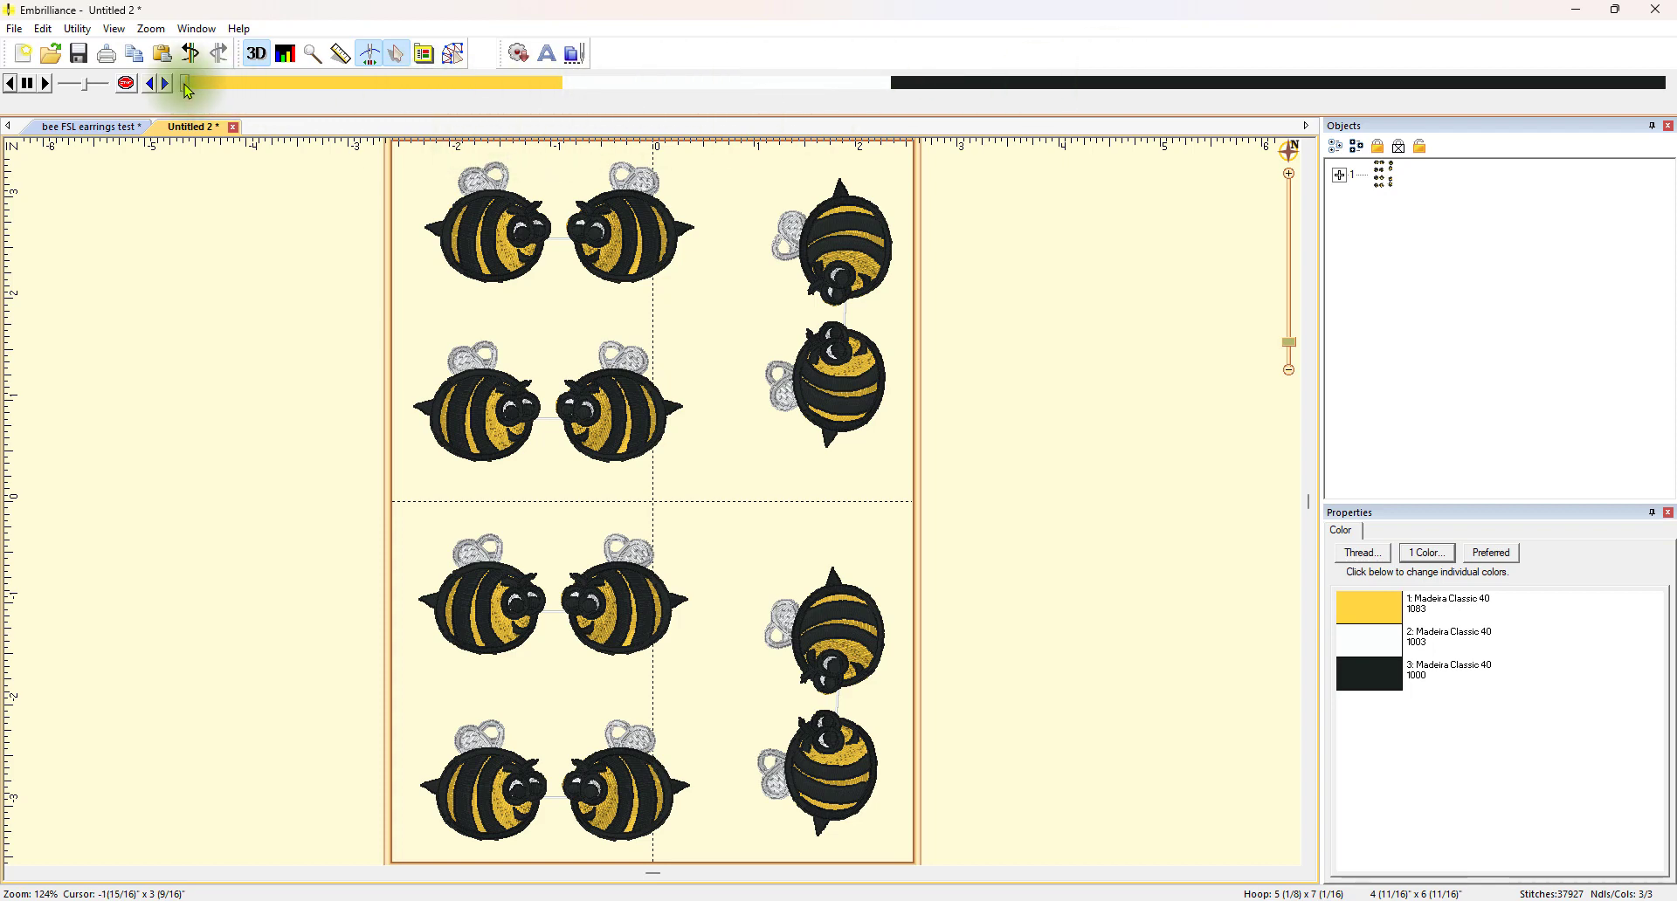
drag(186, 83, 75, 186)
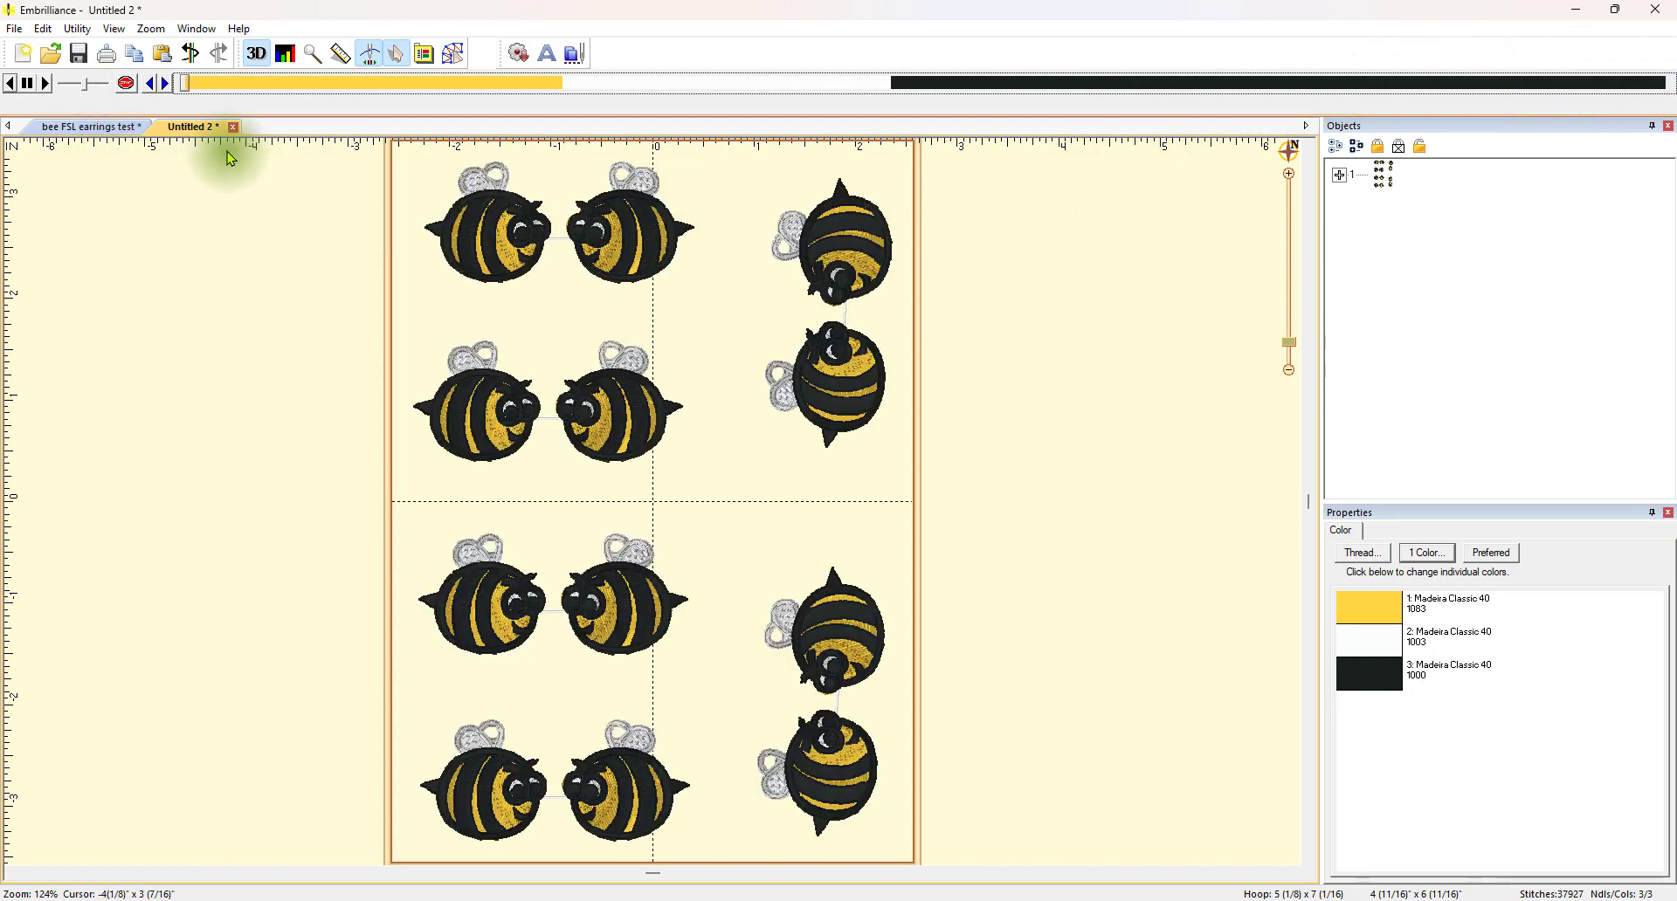
click(535, 254)
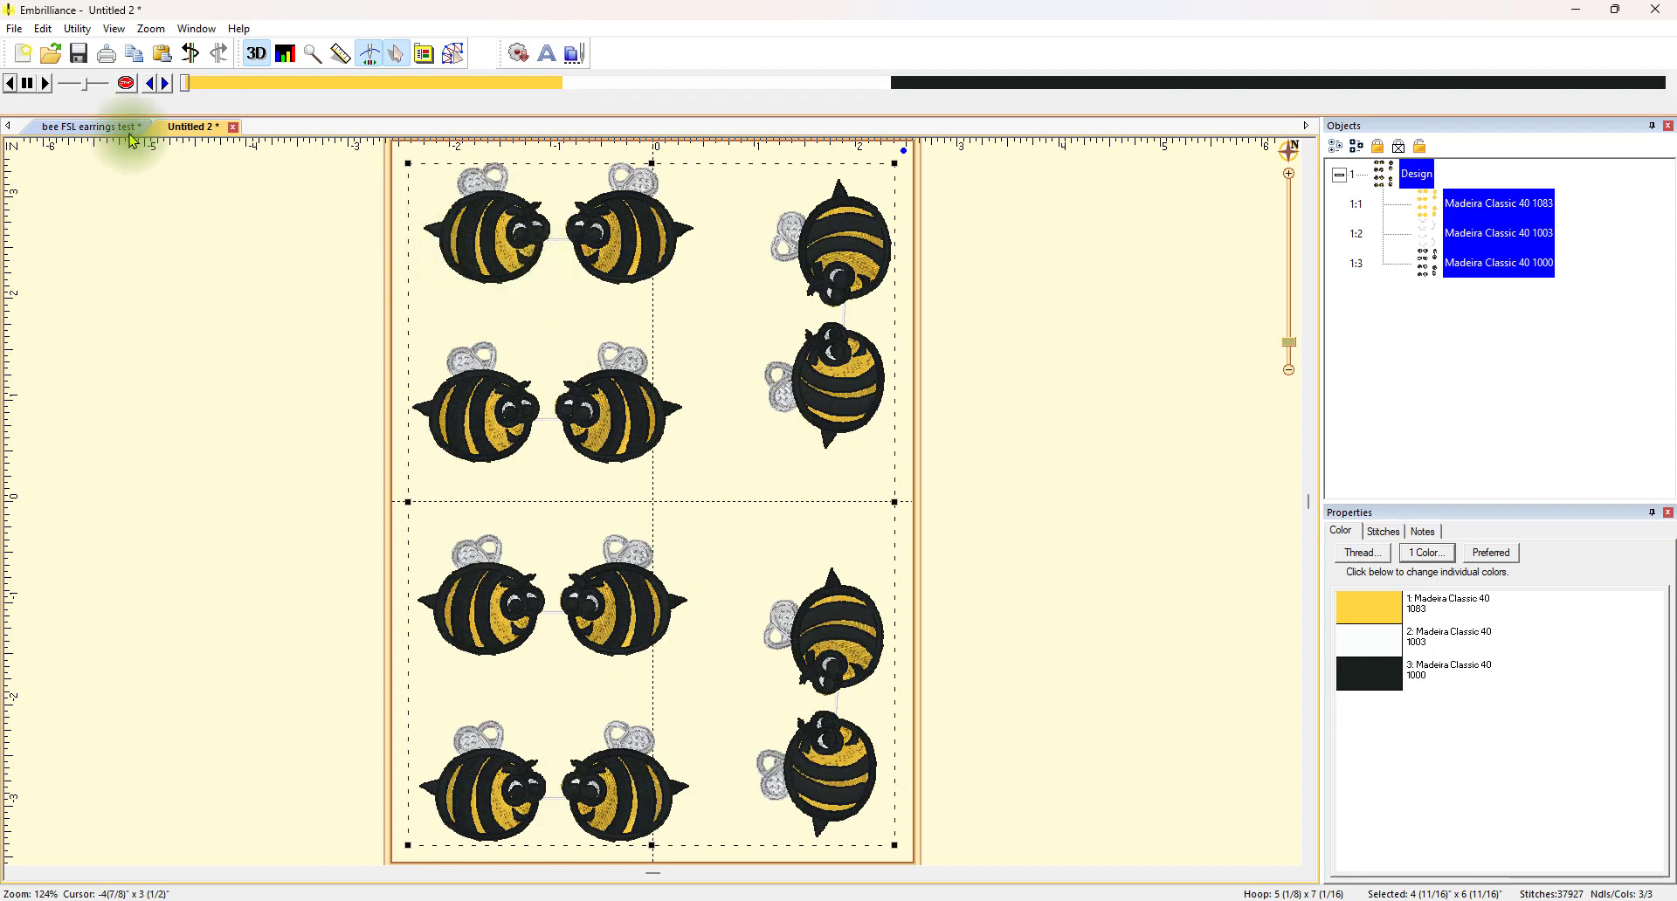
click(234, 128)
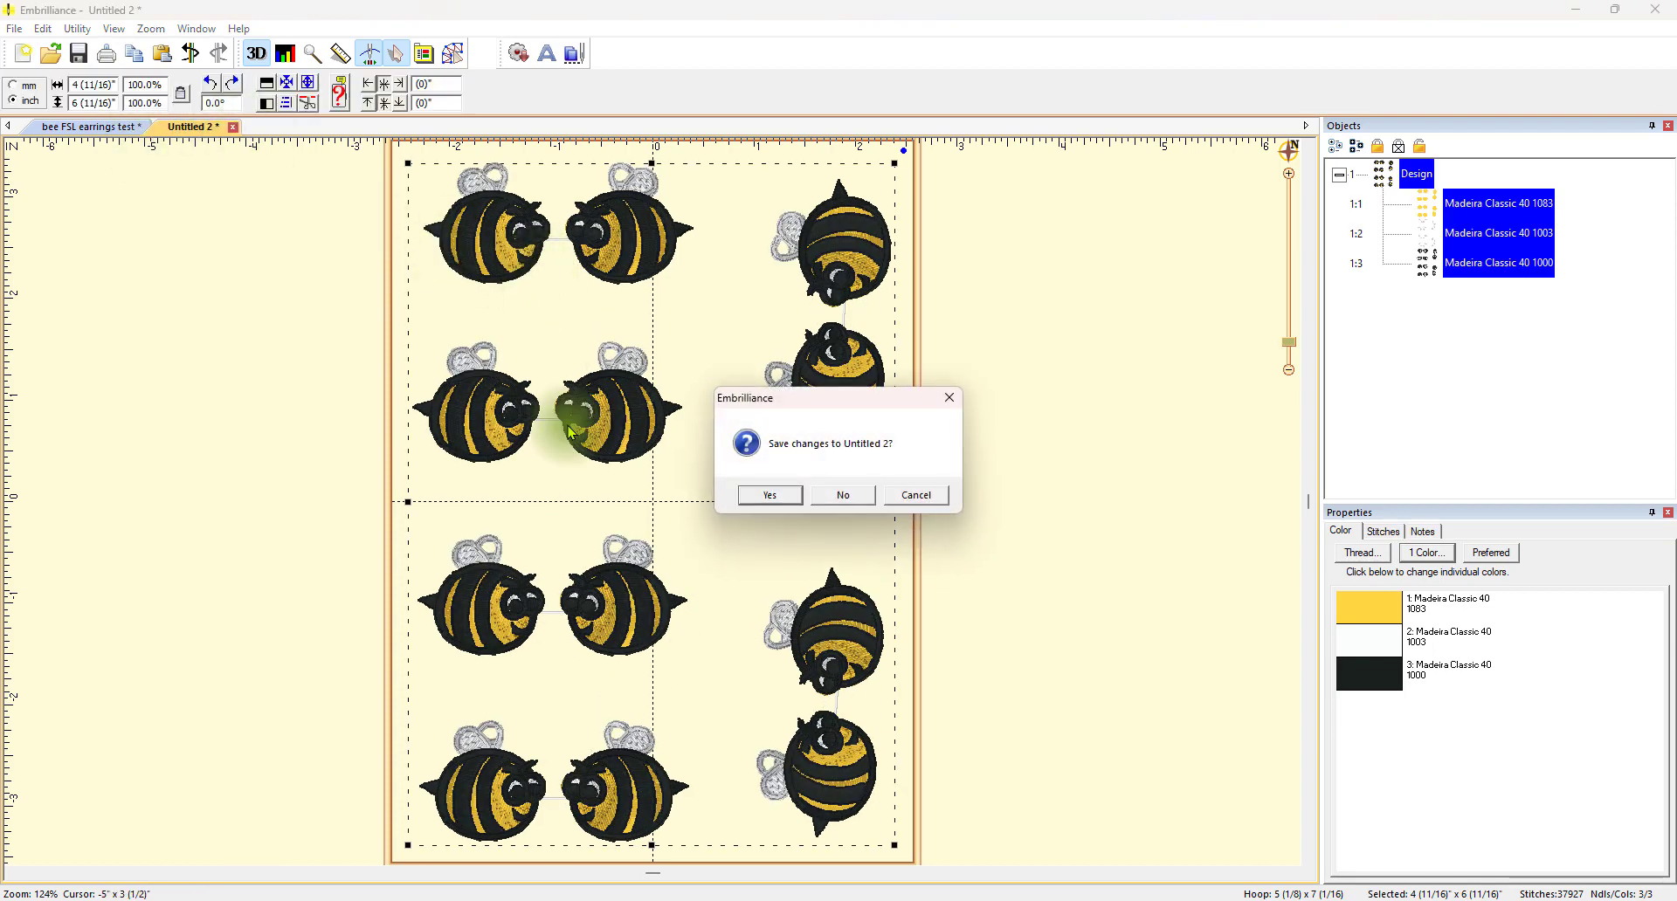
click(844, 495)
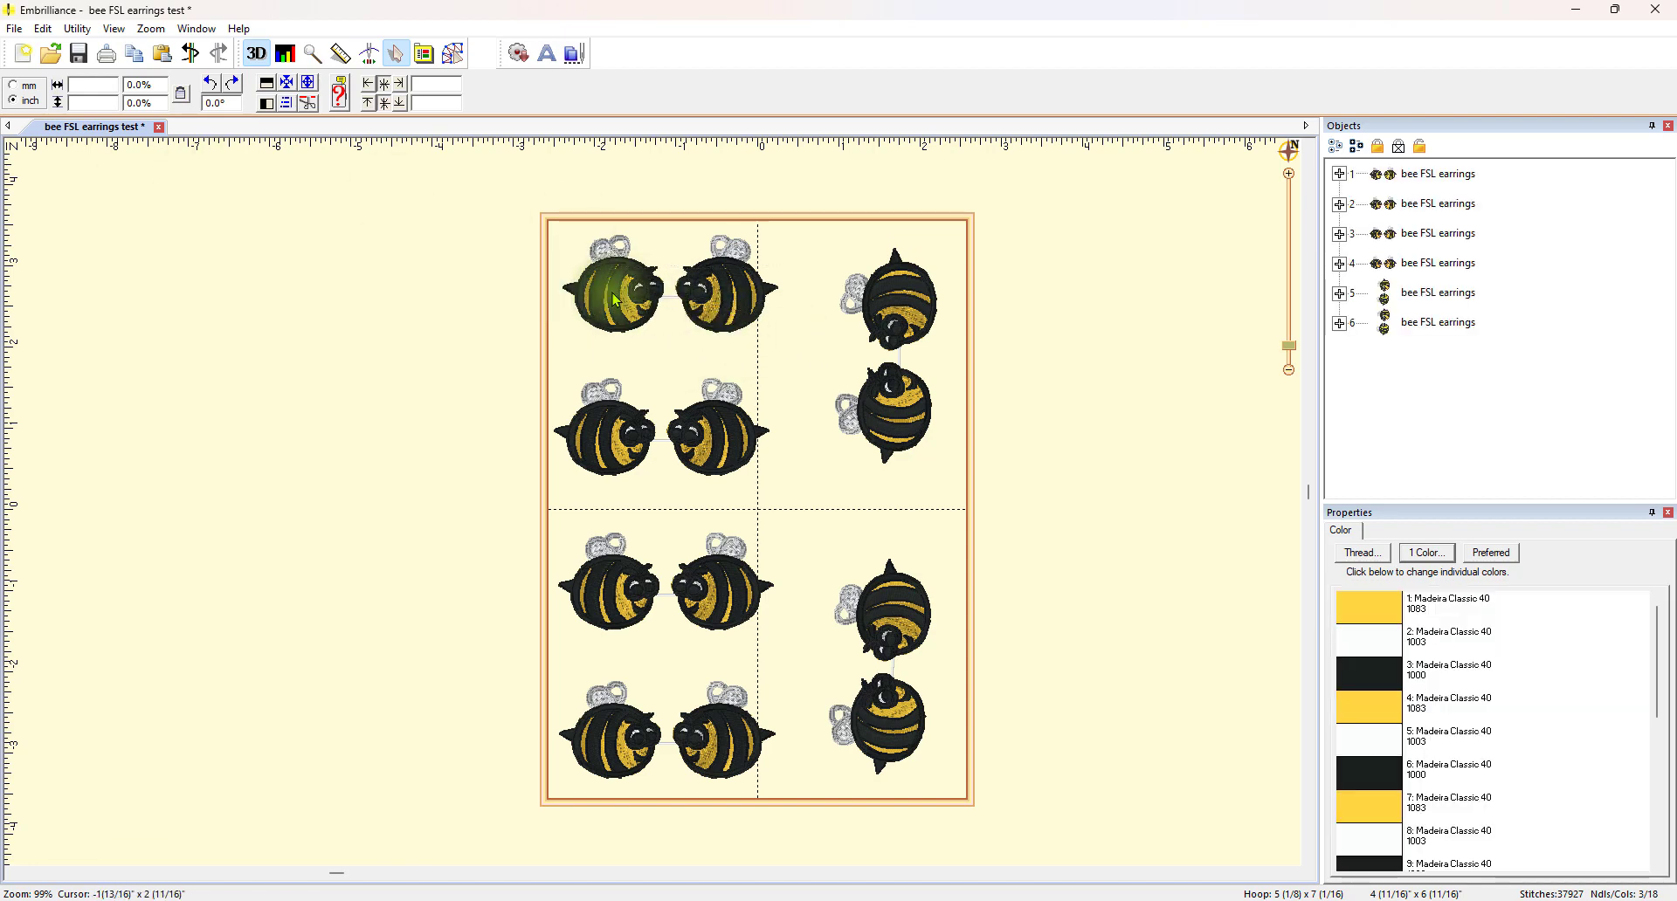
Paste a copy of the top-left bee pair and place it in the left column.
click(1421, 174)
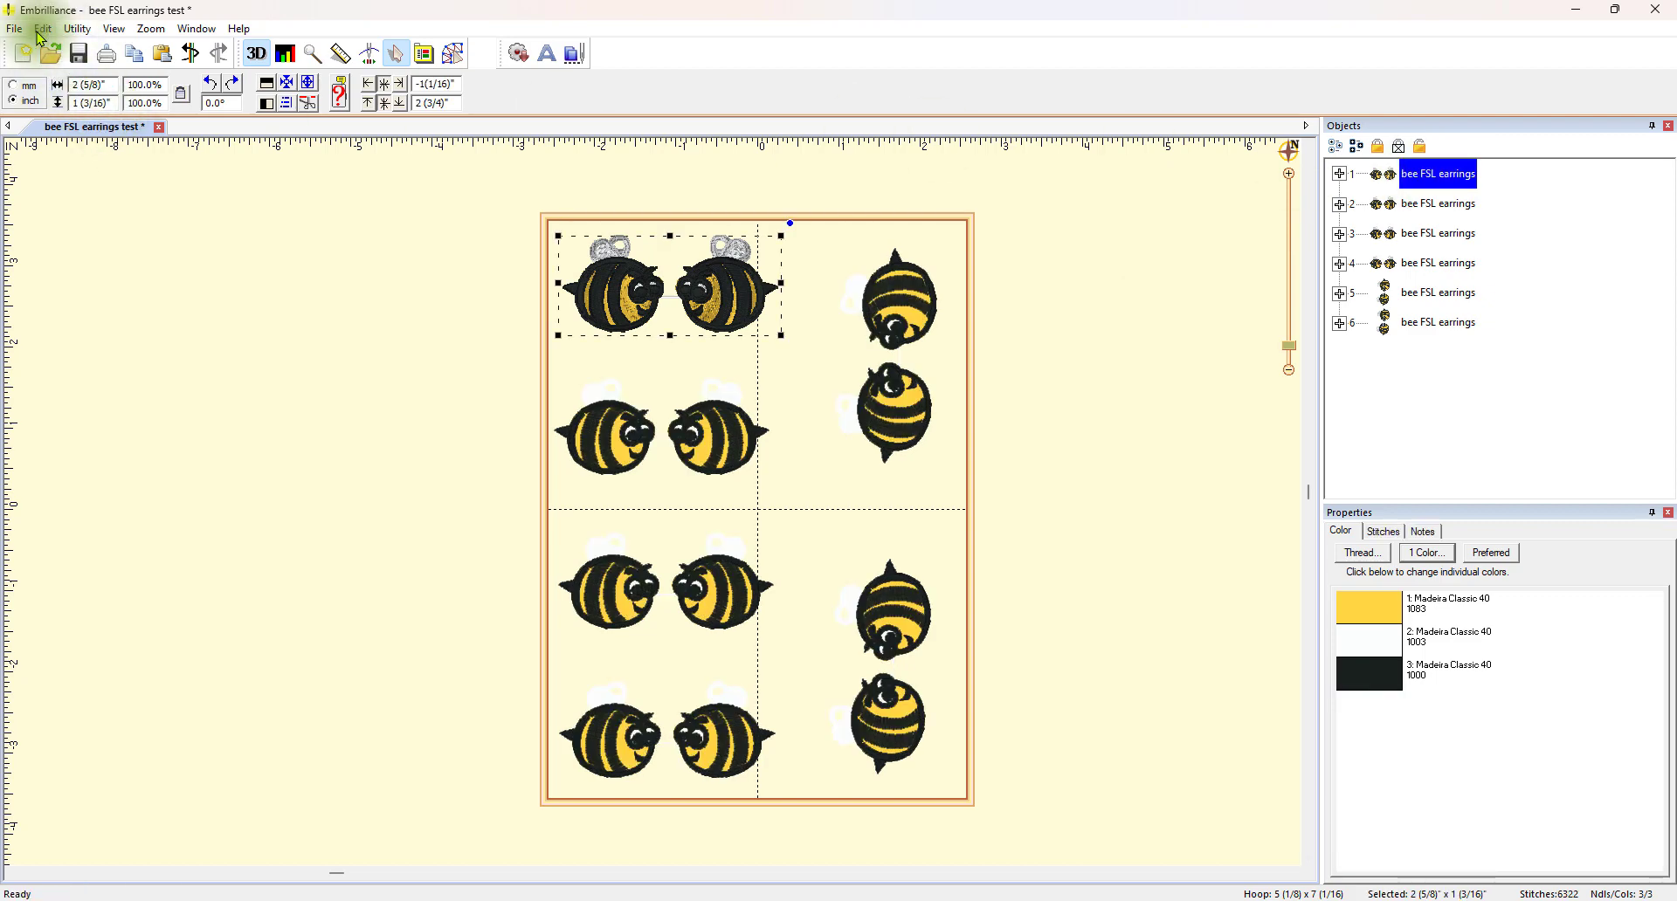
click(162, 69)
drag(692, 292, 692, 358)
drag(786, 477, 721, 498)
drag(797, 380, 530, 293)
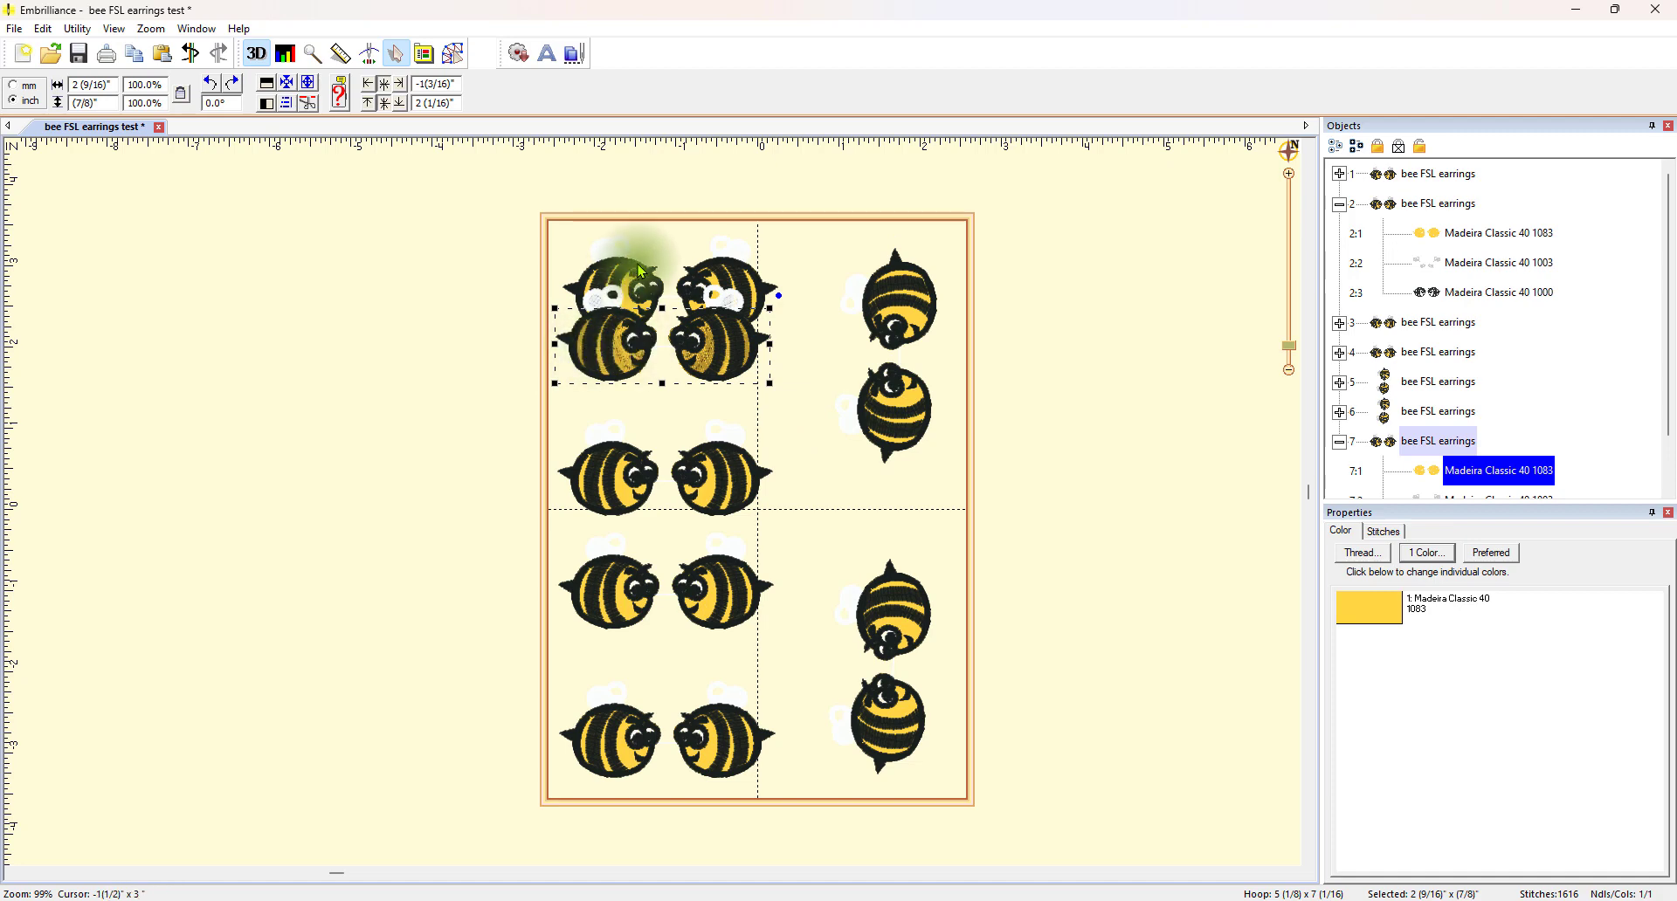
scroll(767, 406, up, 3)
scroll(764, 384, down, 3)
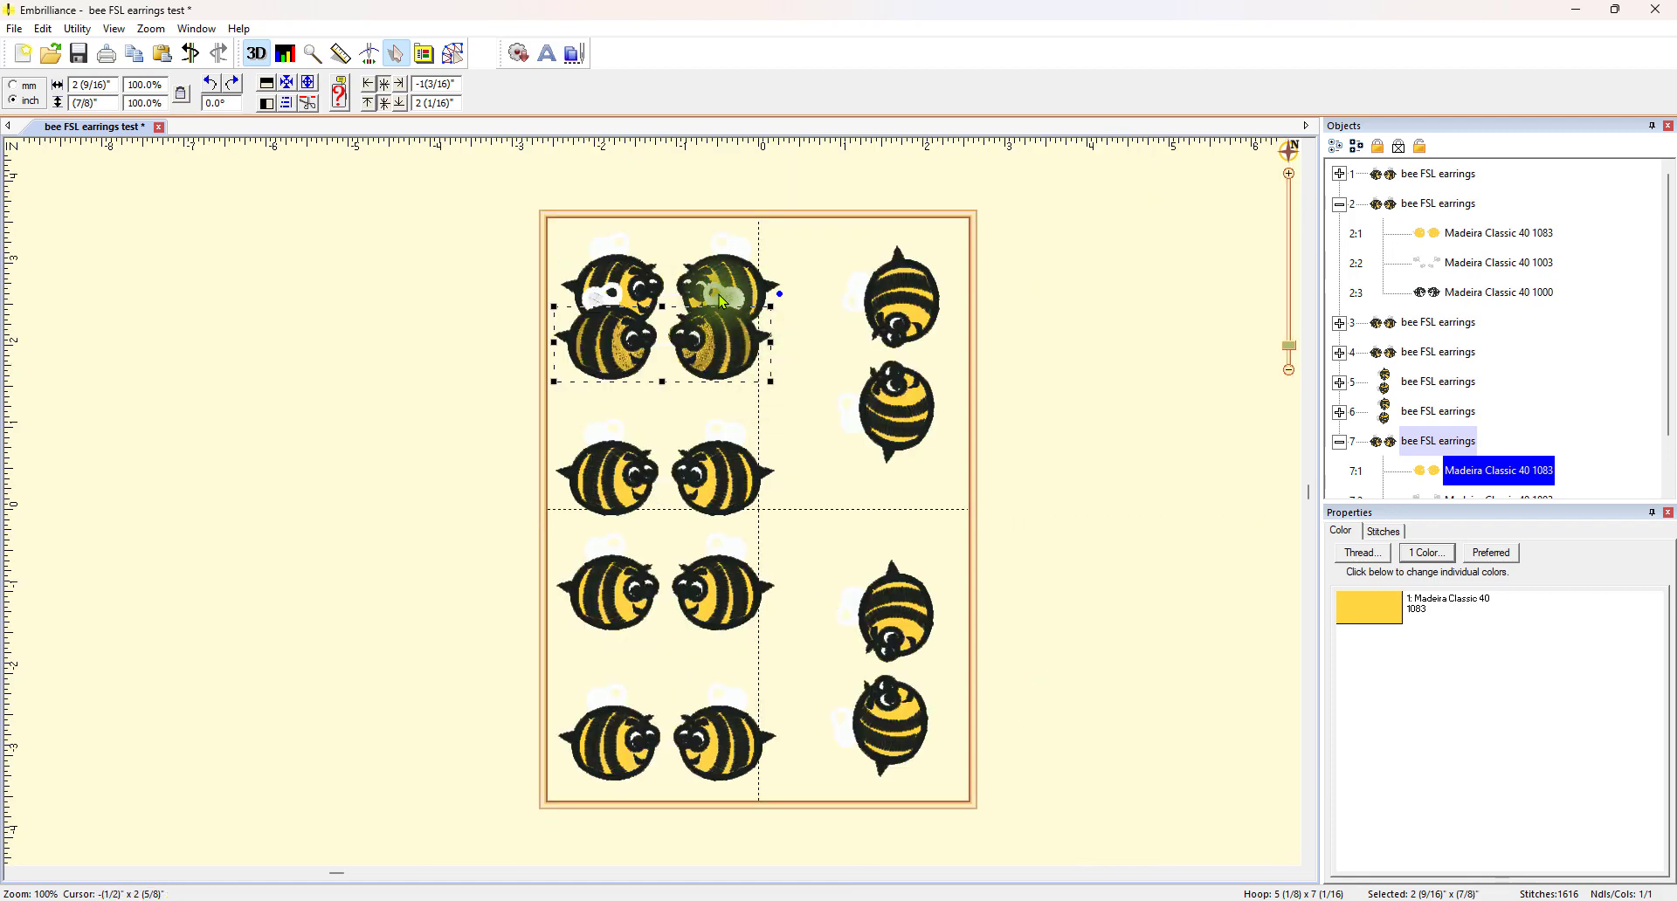
click(721, 301)
click(606, 366)
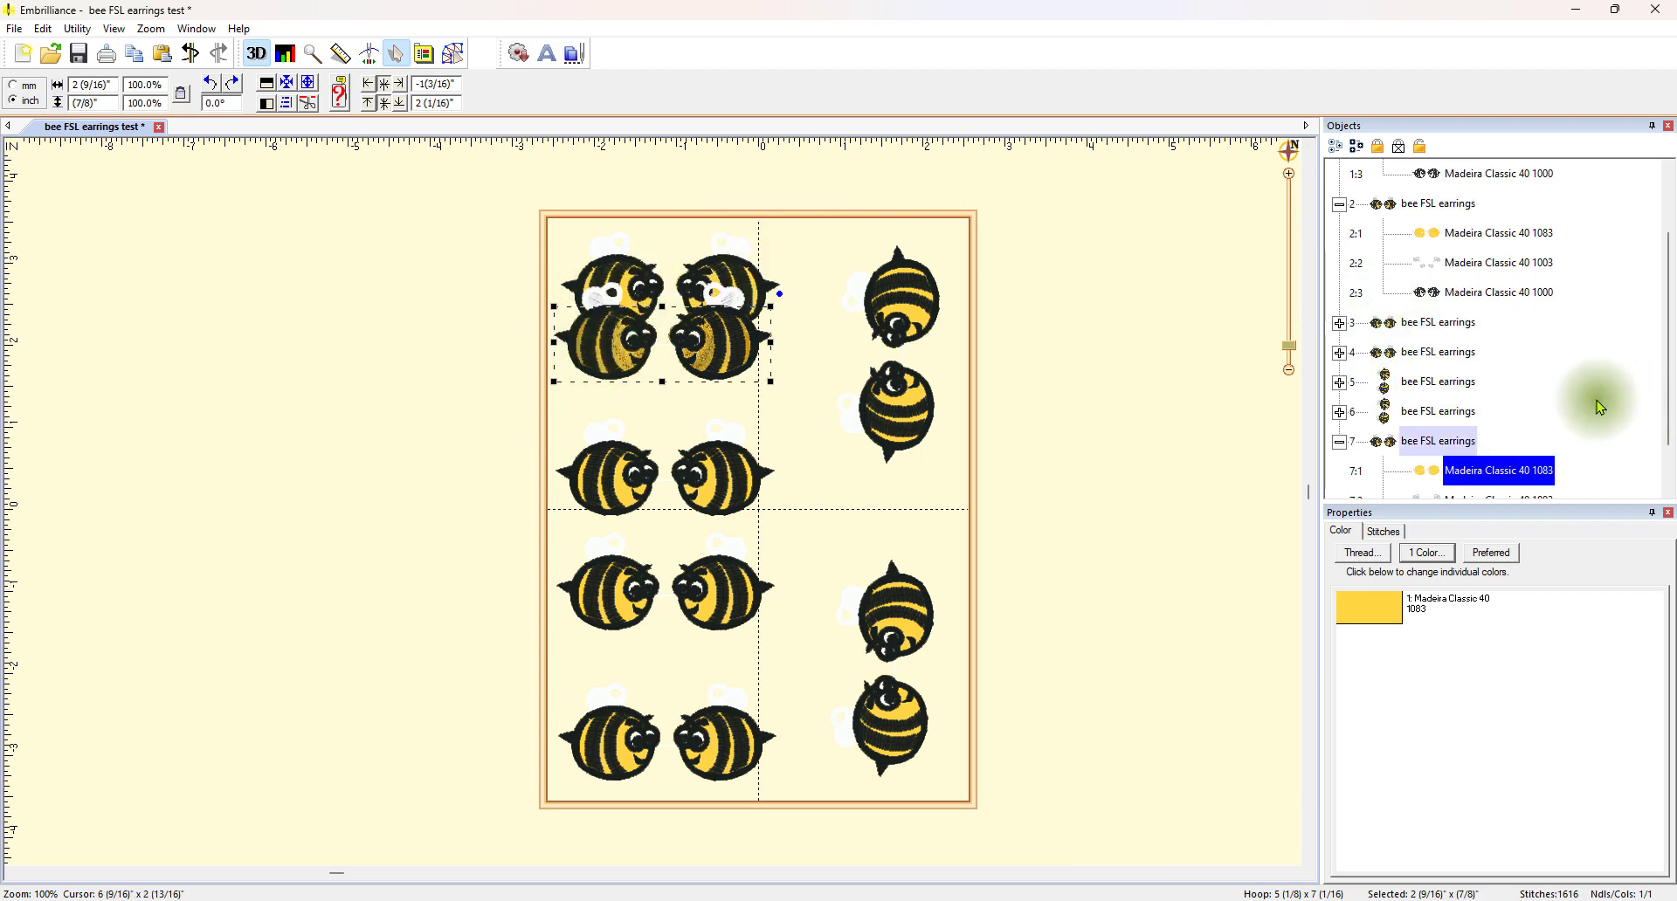
drag(1668, 350, 1668, 436)
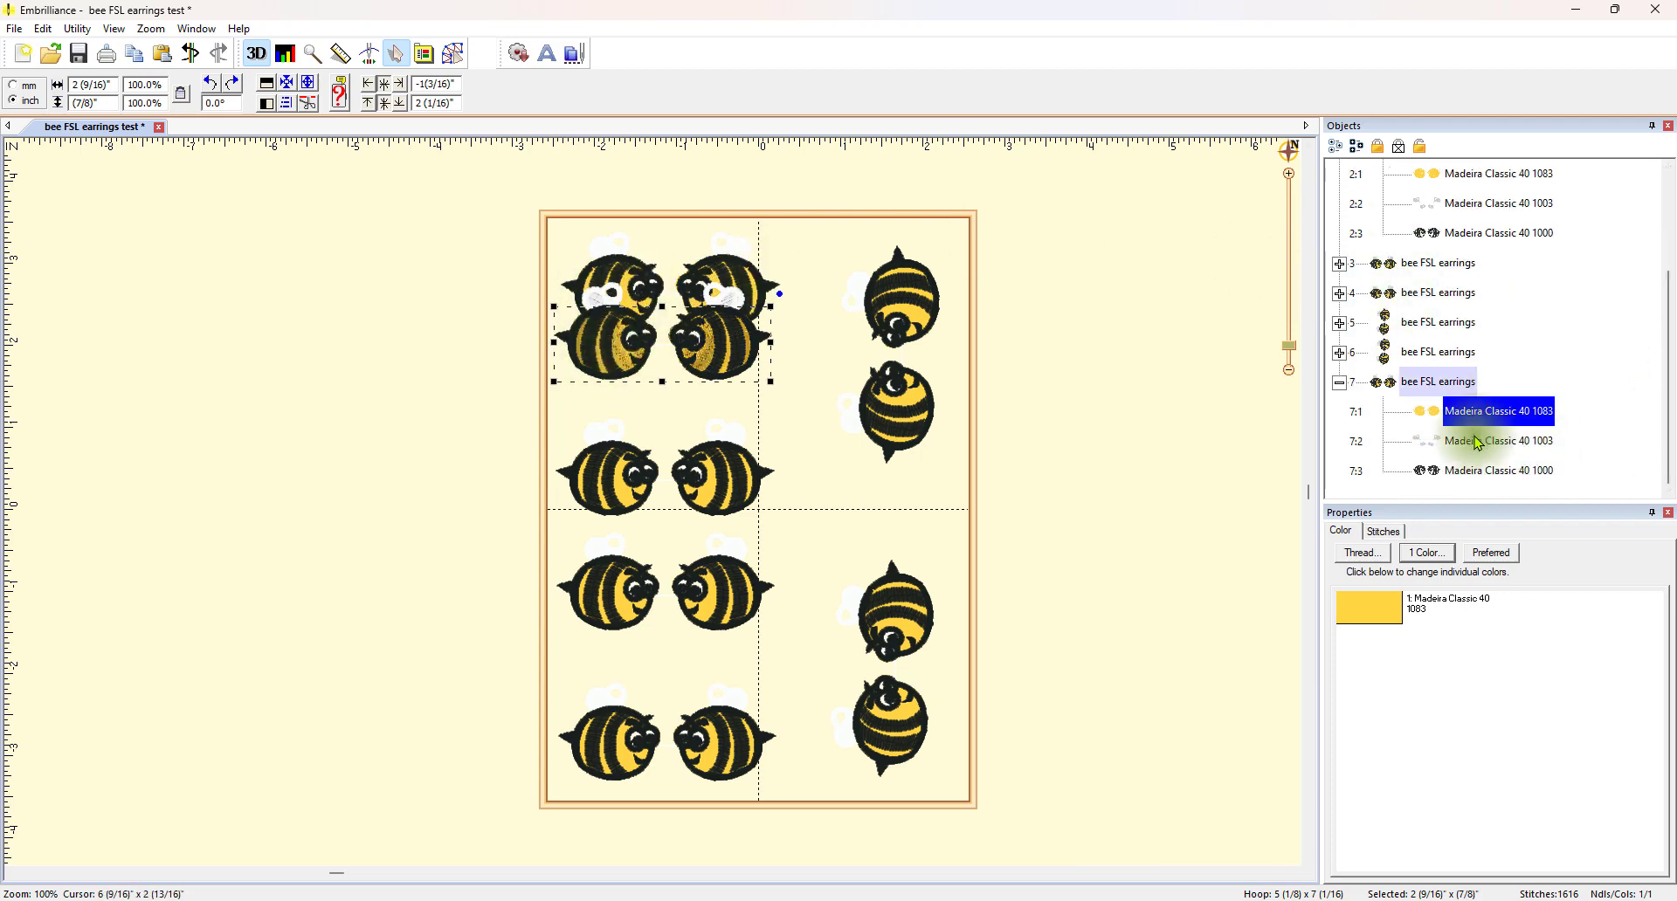
Select the new pair's black, white and yellow parts and shift it about a quarter inch down.
click(1513, 472)
ctrl+click(1490, 443)
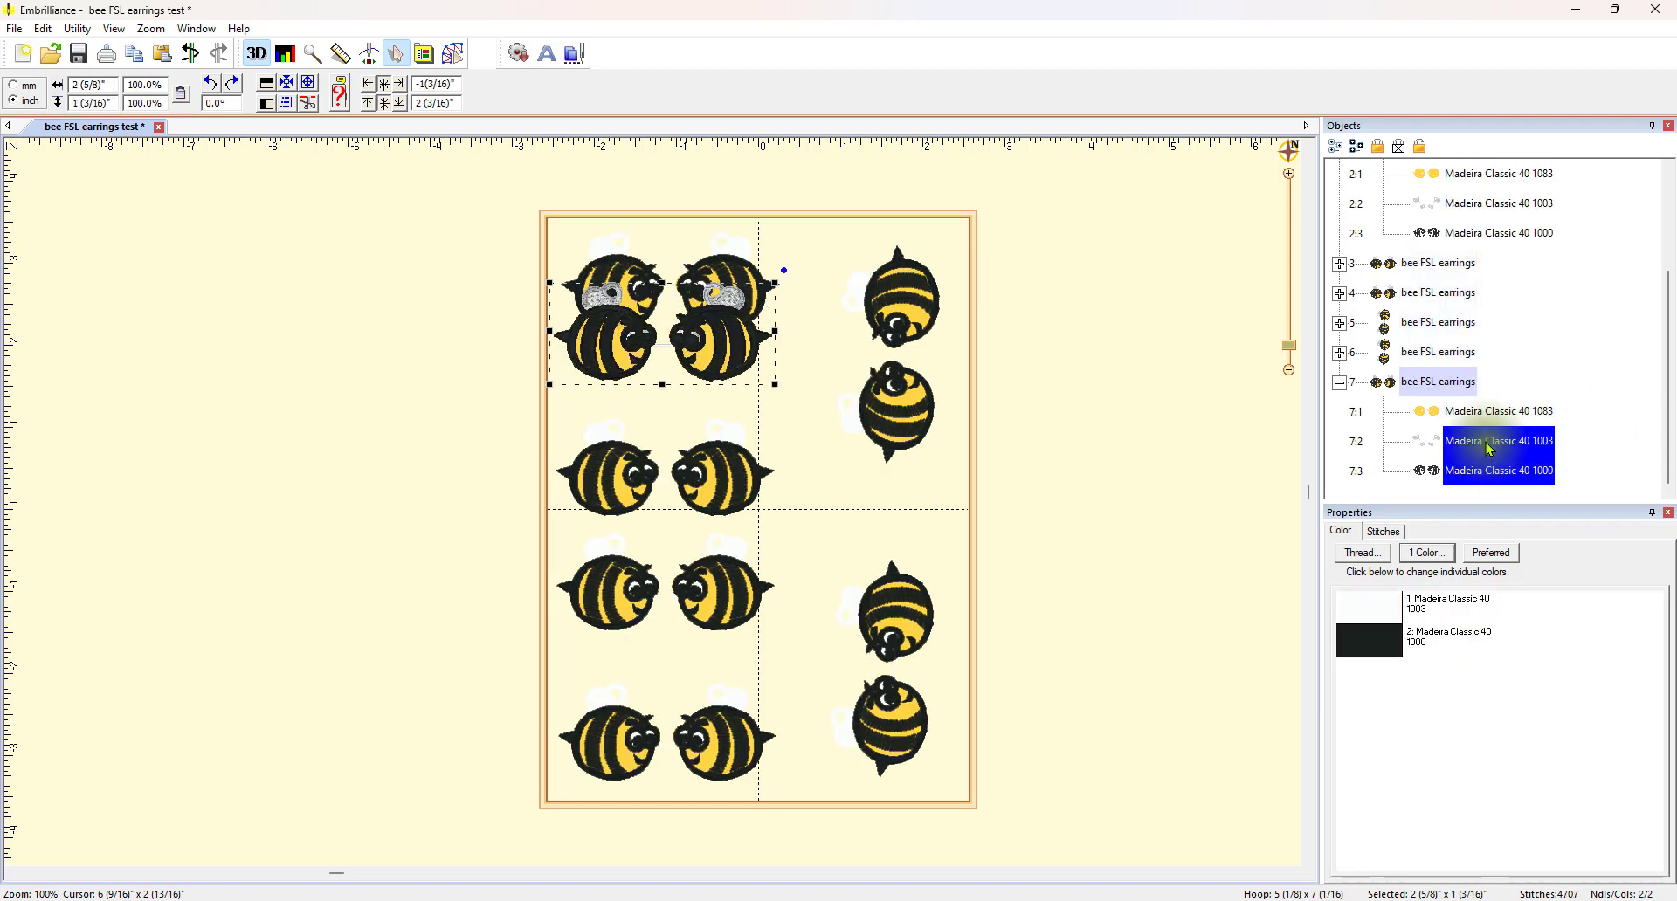
ctrl+click(1475, 417)
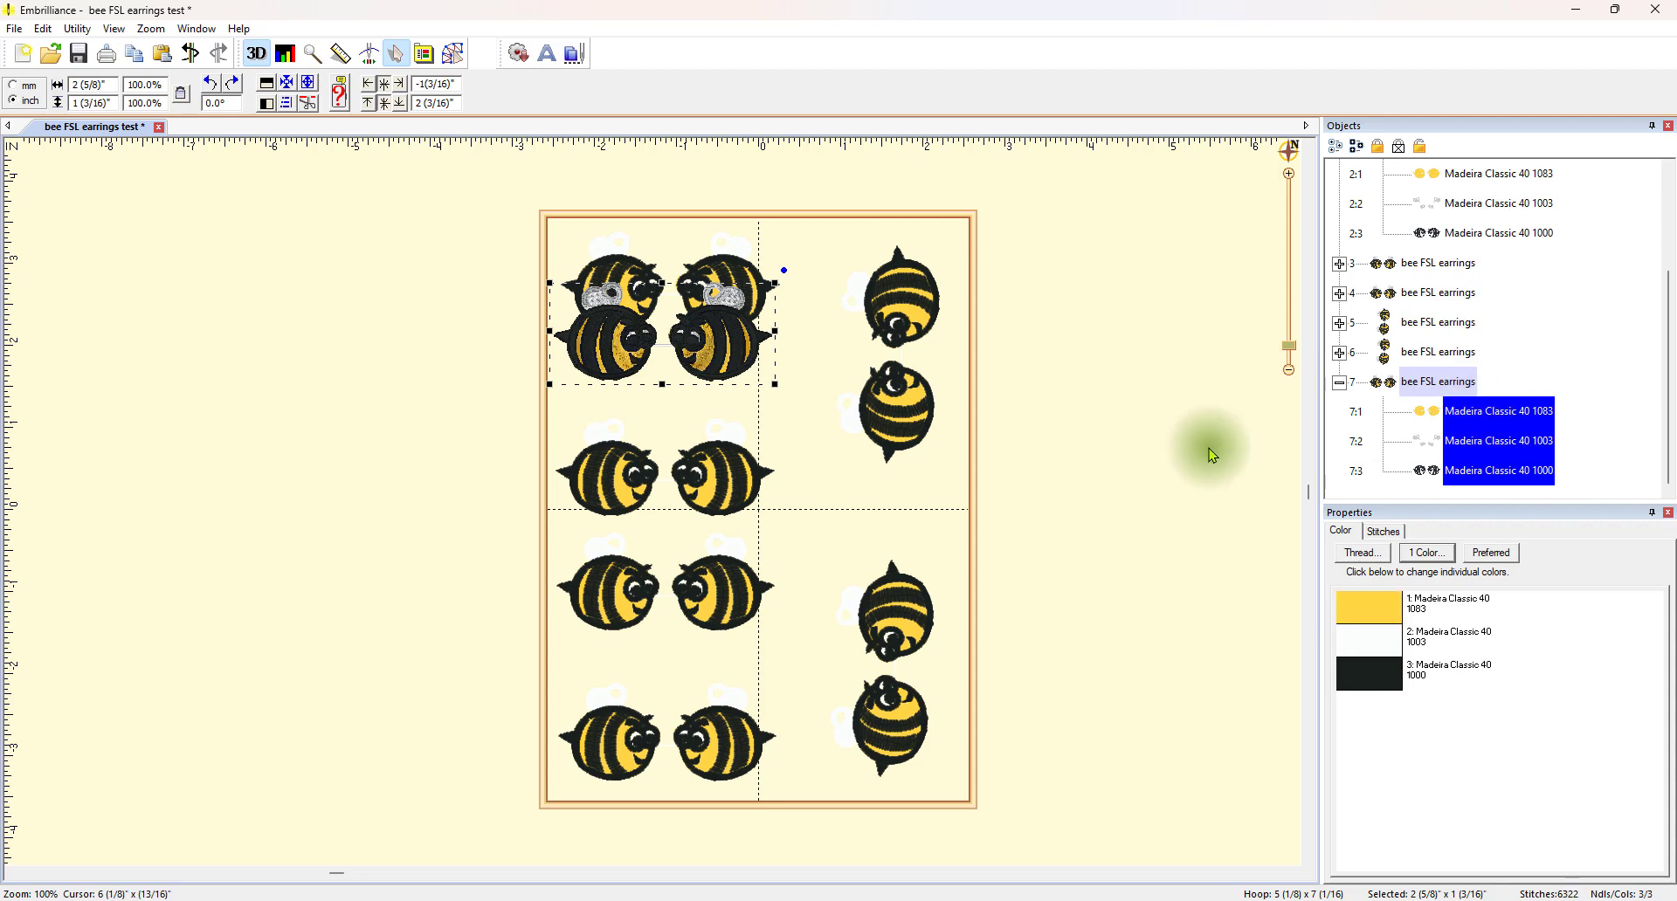
drag(709, 354, 711, 419)
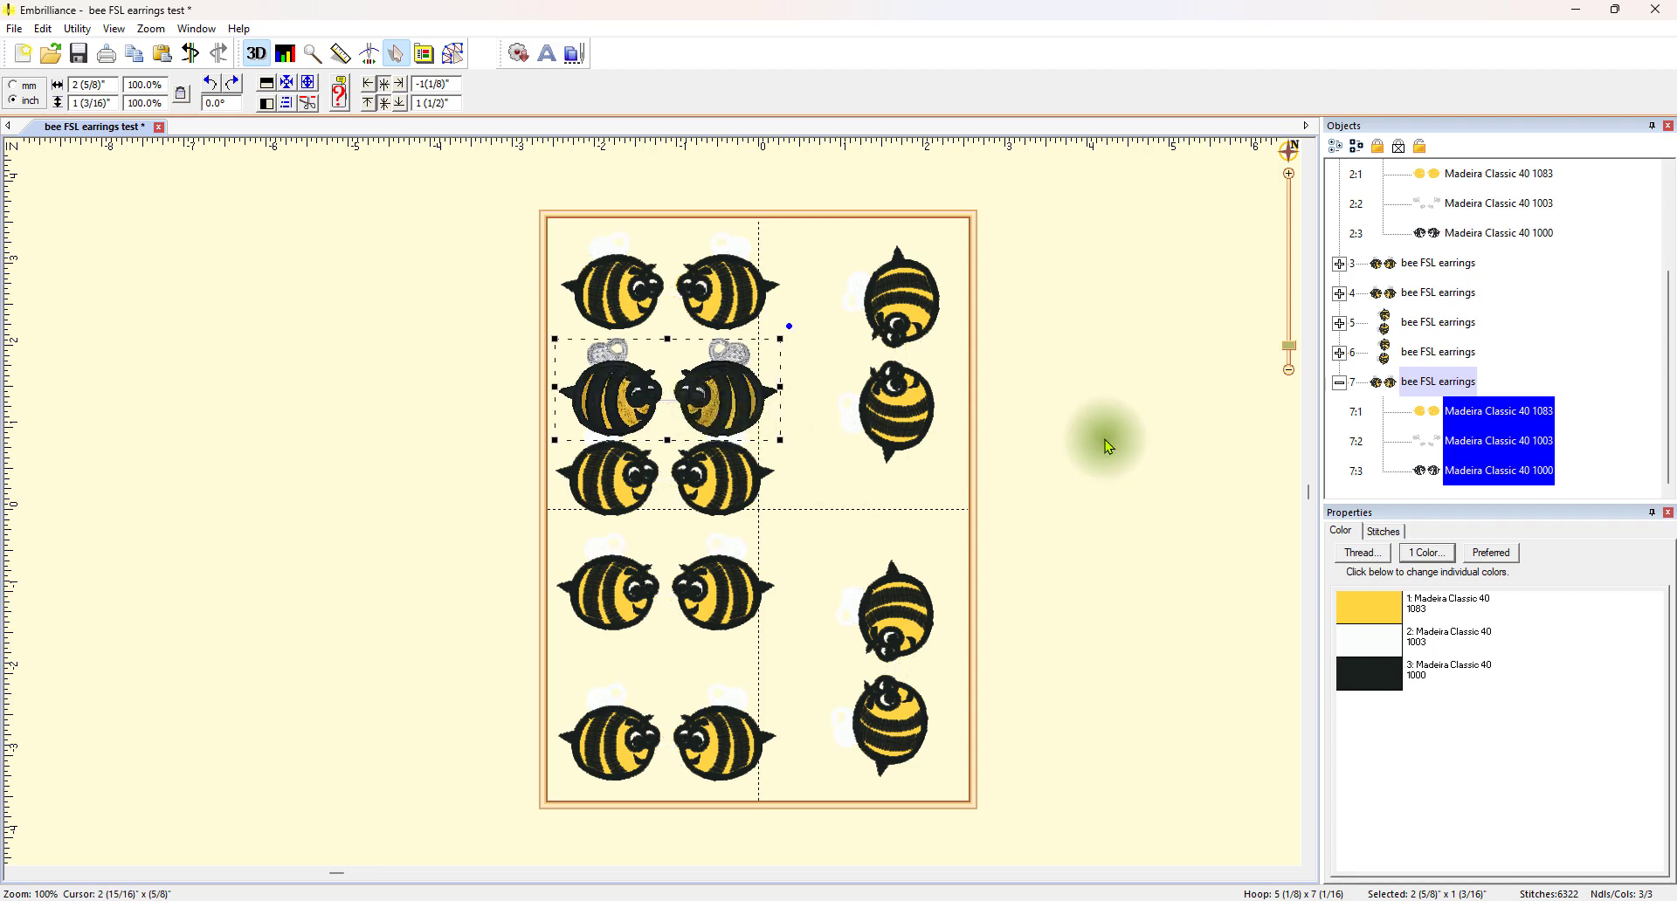
Nudge the third- and fourth-row bee pairs slightly down to even the spacing.
click(743, 494)
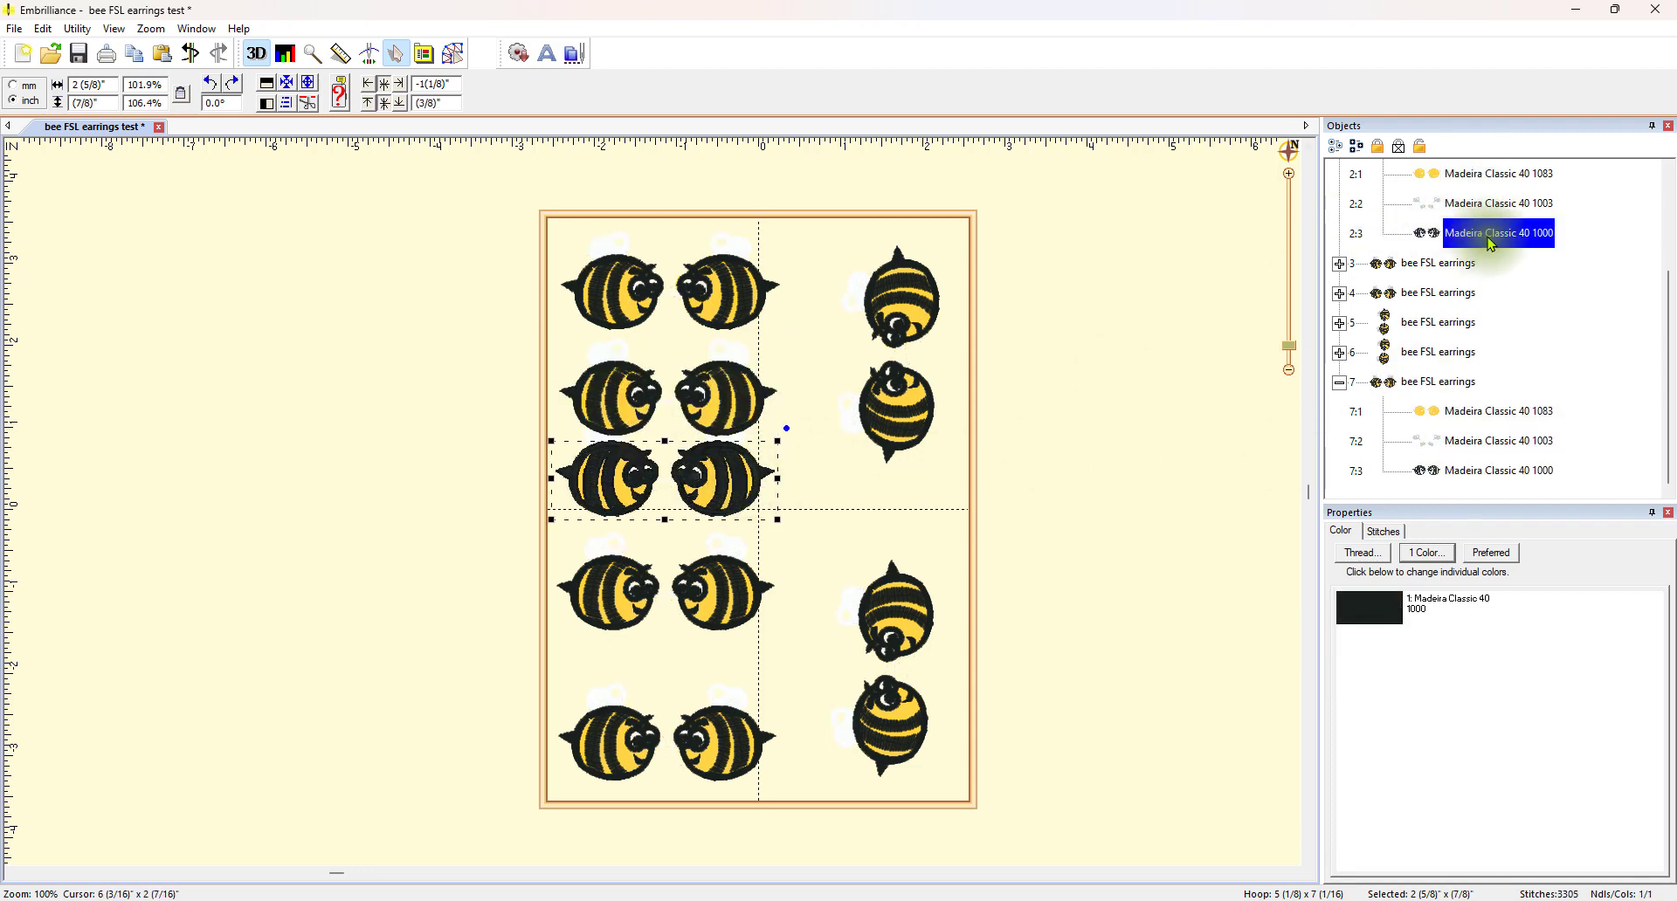
ctrl+click(1490, 204)
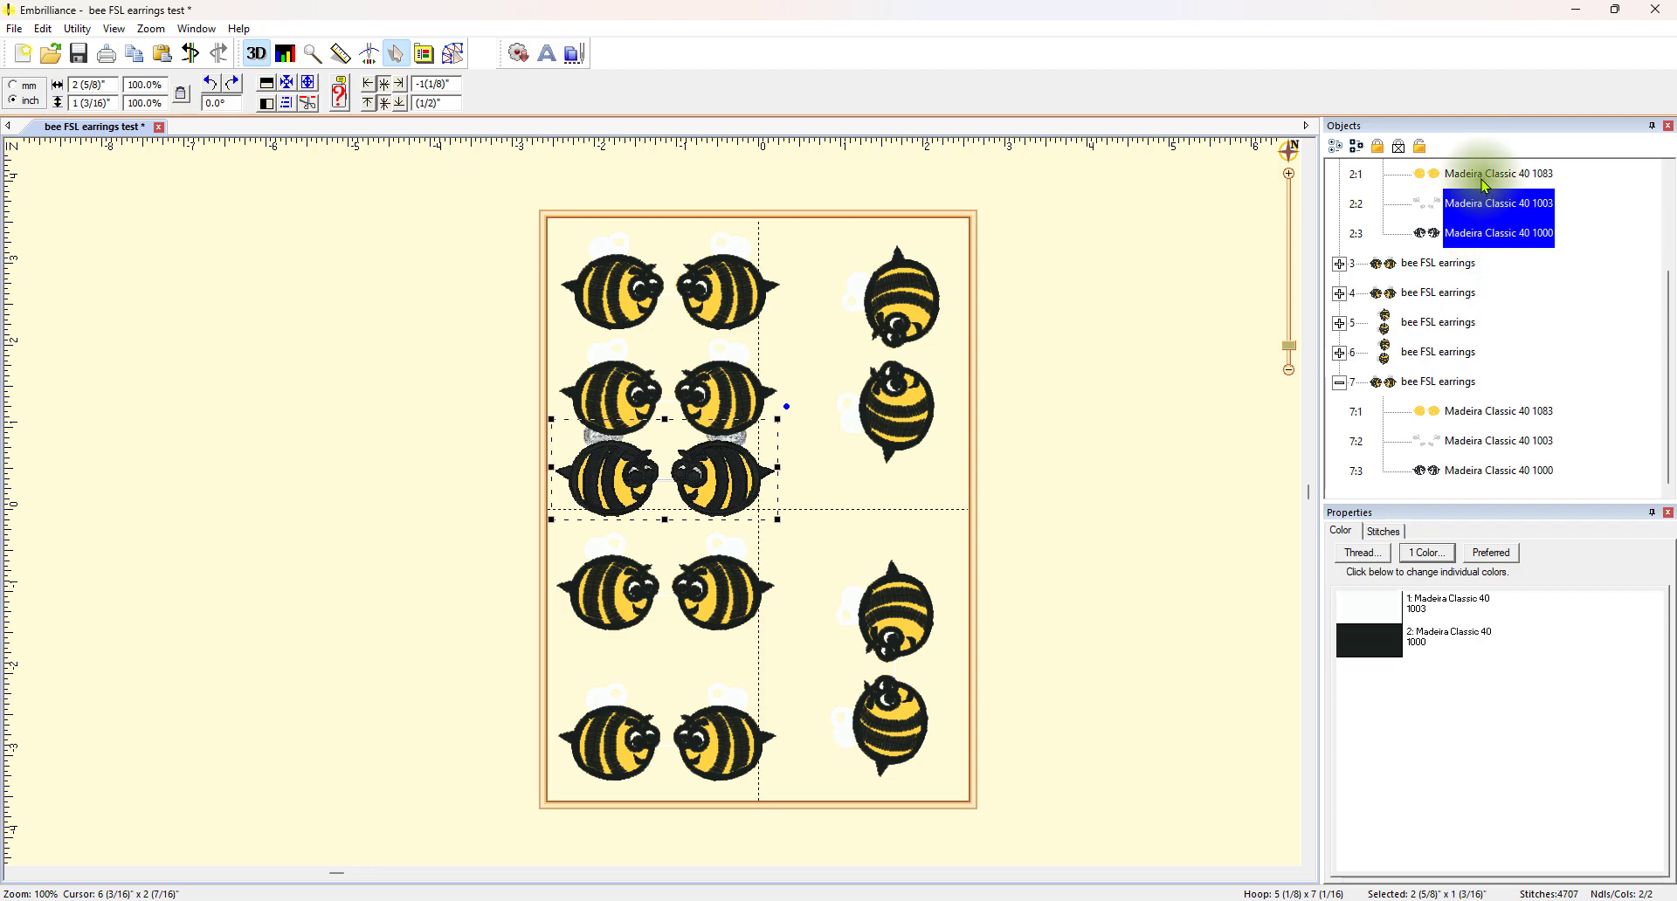
ctrl+click(1478, 173)
drag(735, 495, 736, 518)
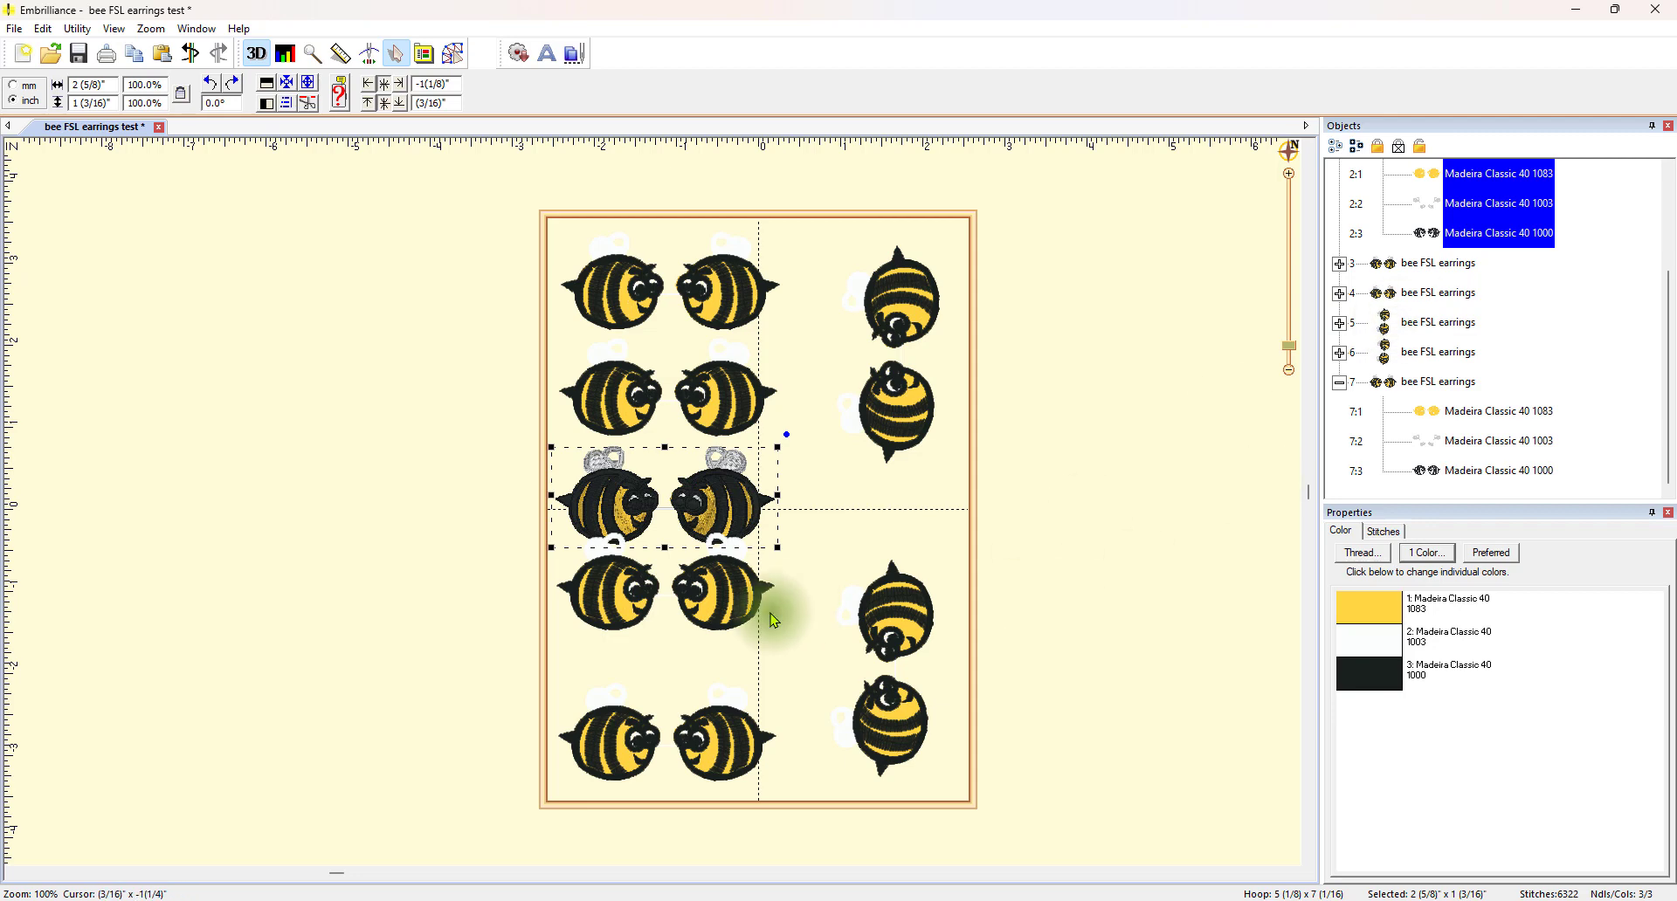
click(722, 594)
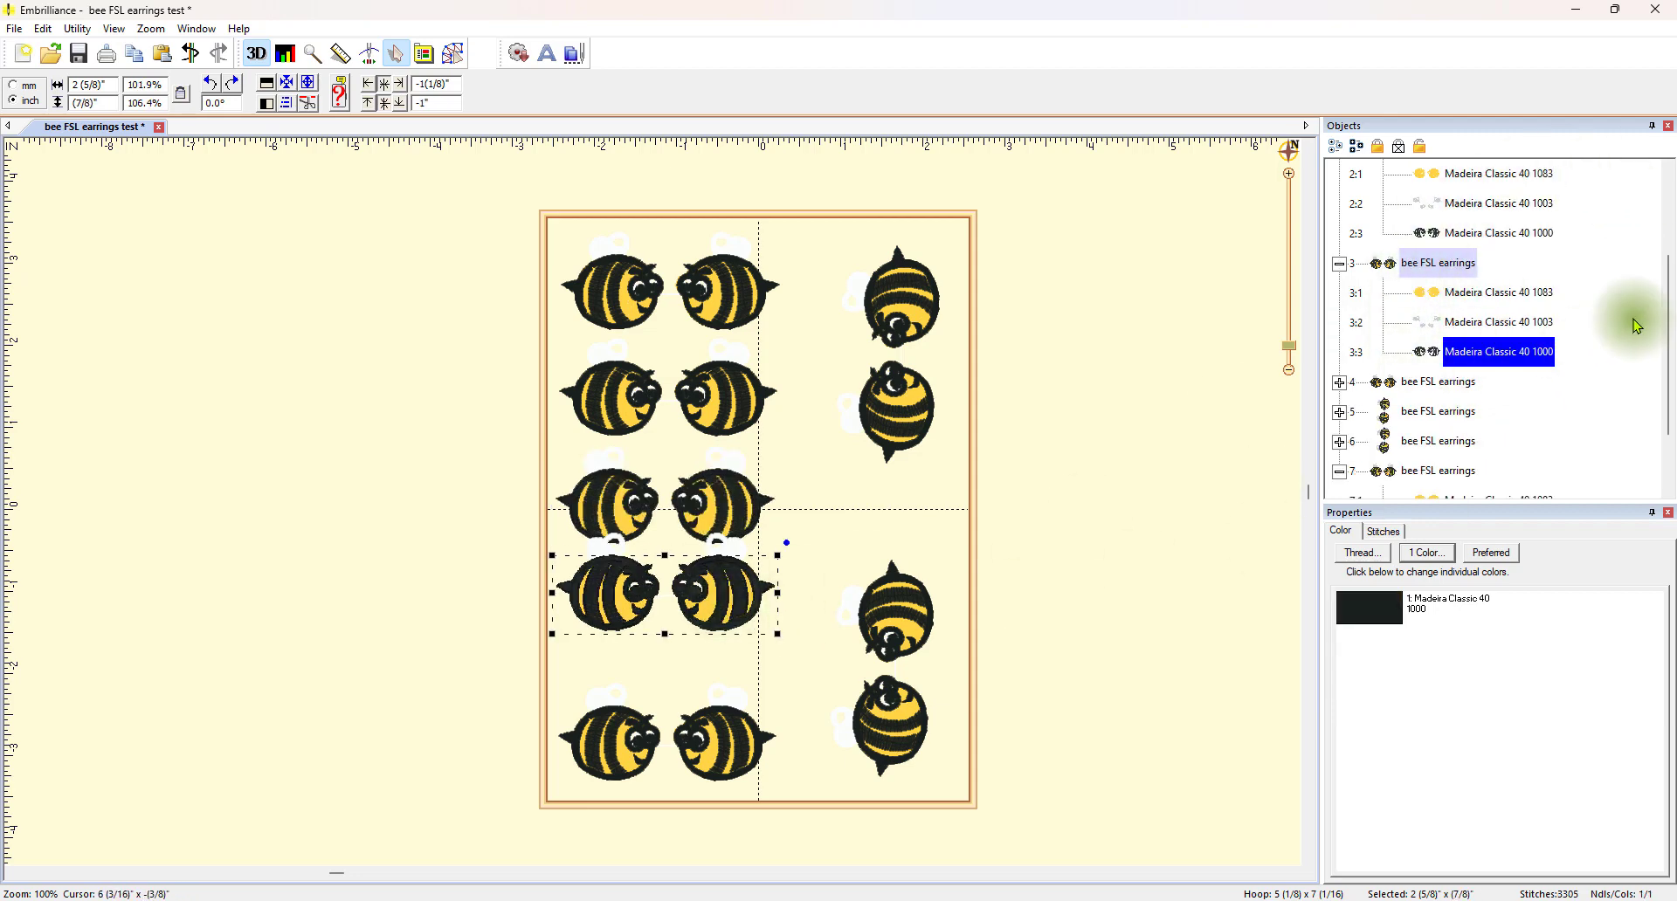
ctrl+click(1497, 325)
ctrl+click(1487, 297)
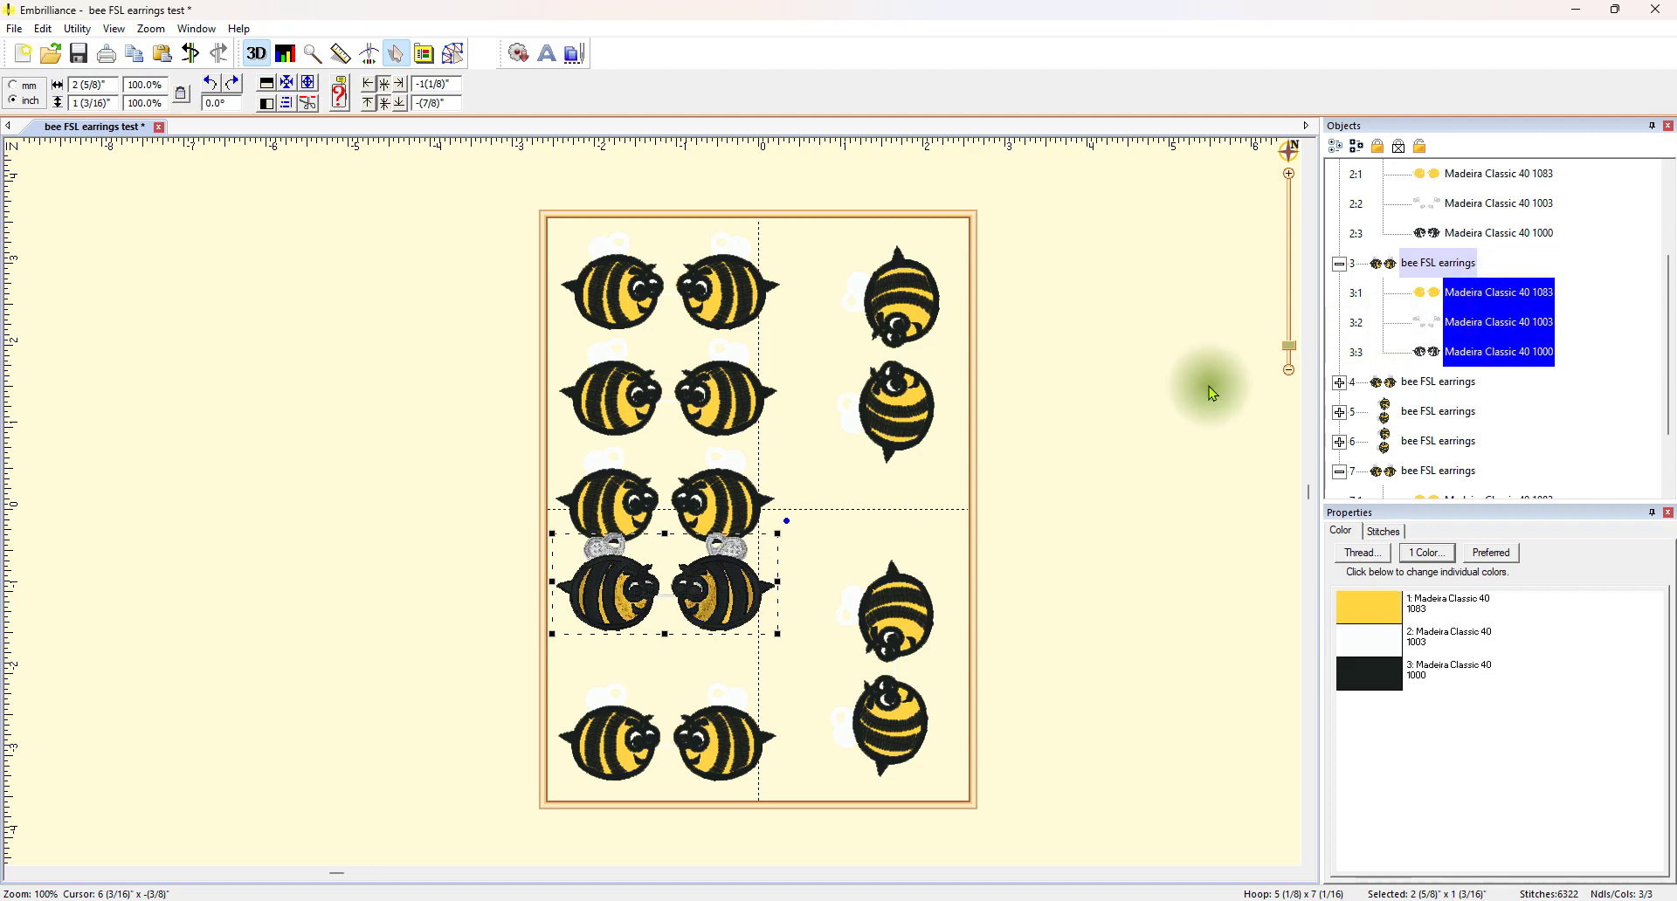
drag(741, 625, 738, 648)
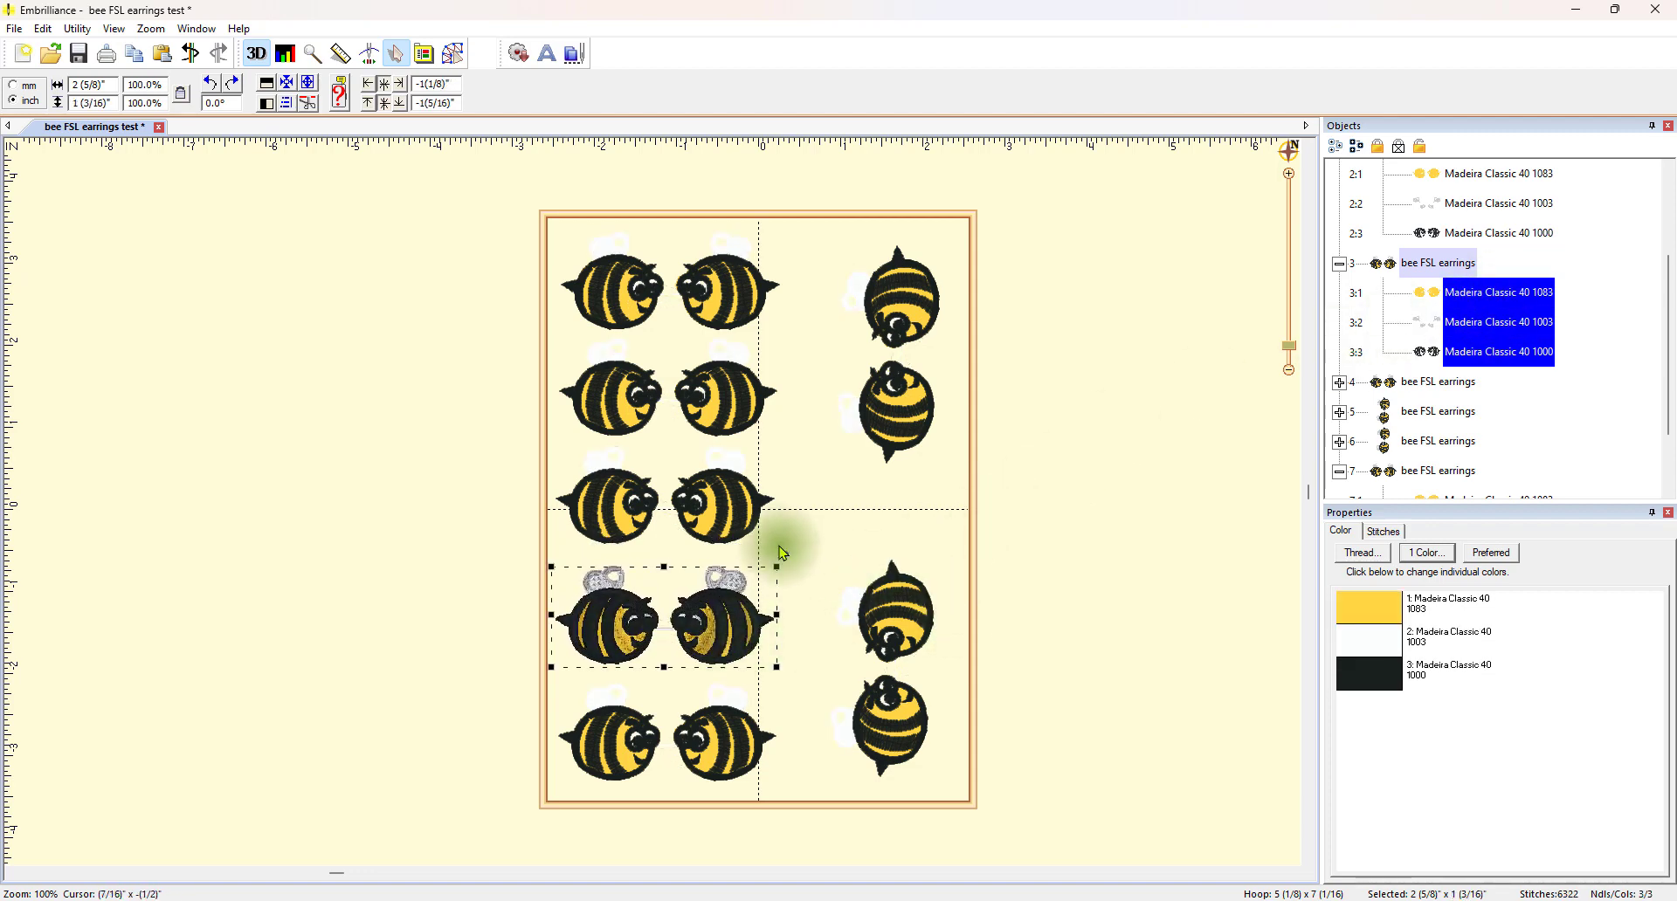
Show jump stitches and simulate the seven-pair layout's 21-colour, 44248-stitch stitch-out.
click(888, 586)
click(1061, 498)
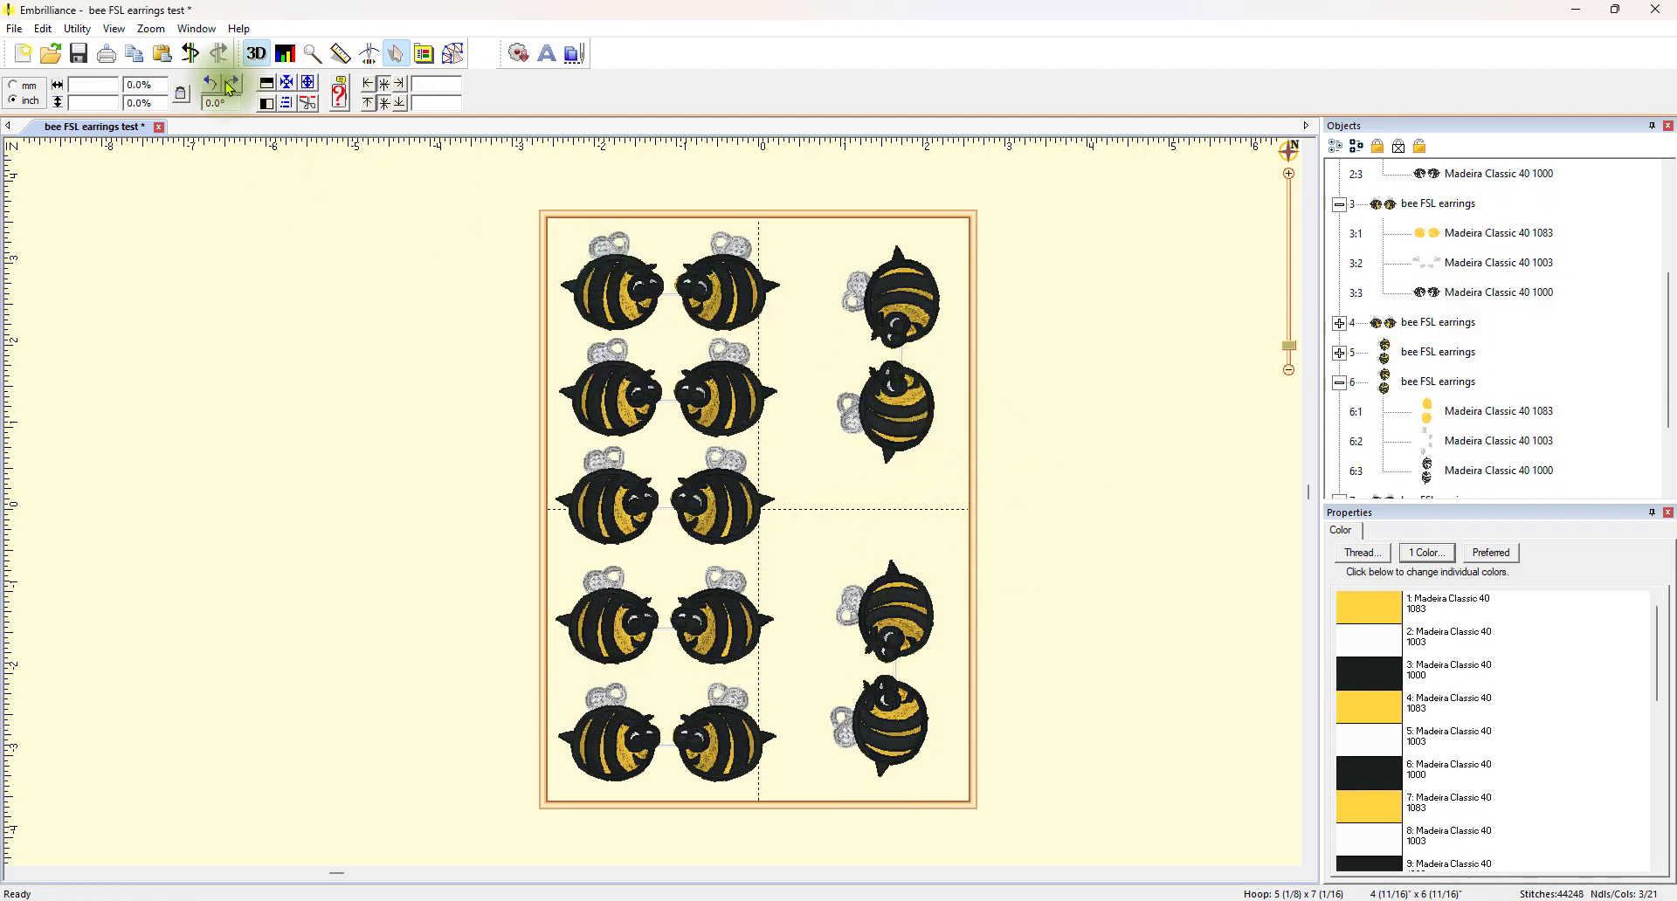
click(114, 29)
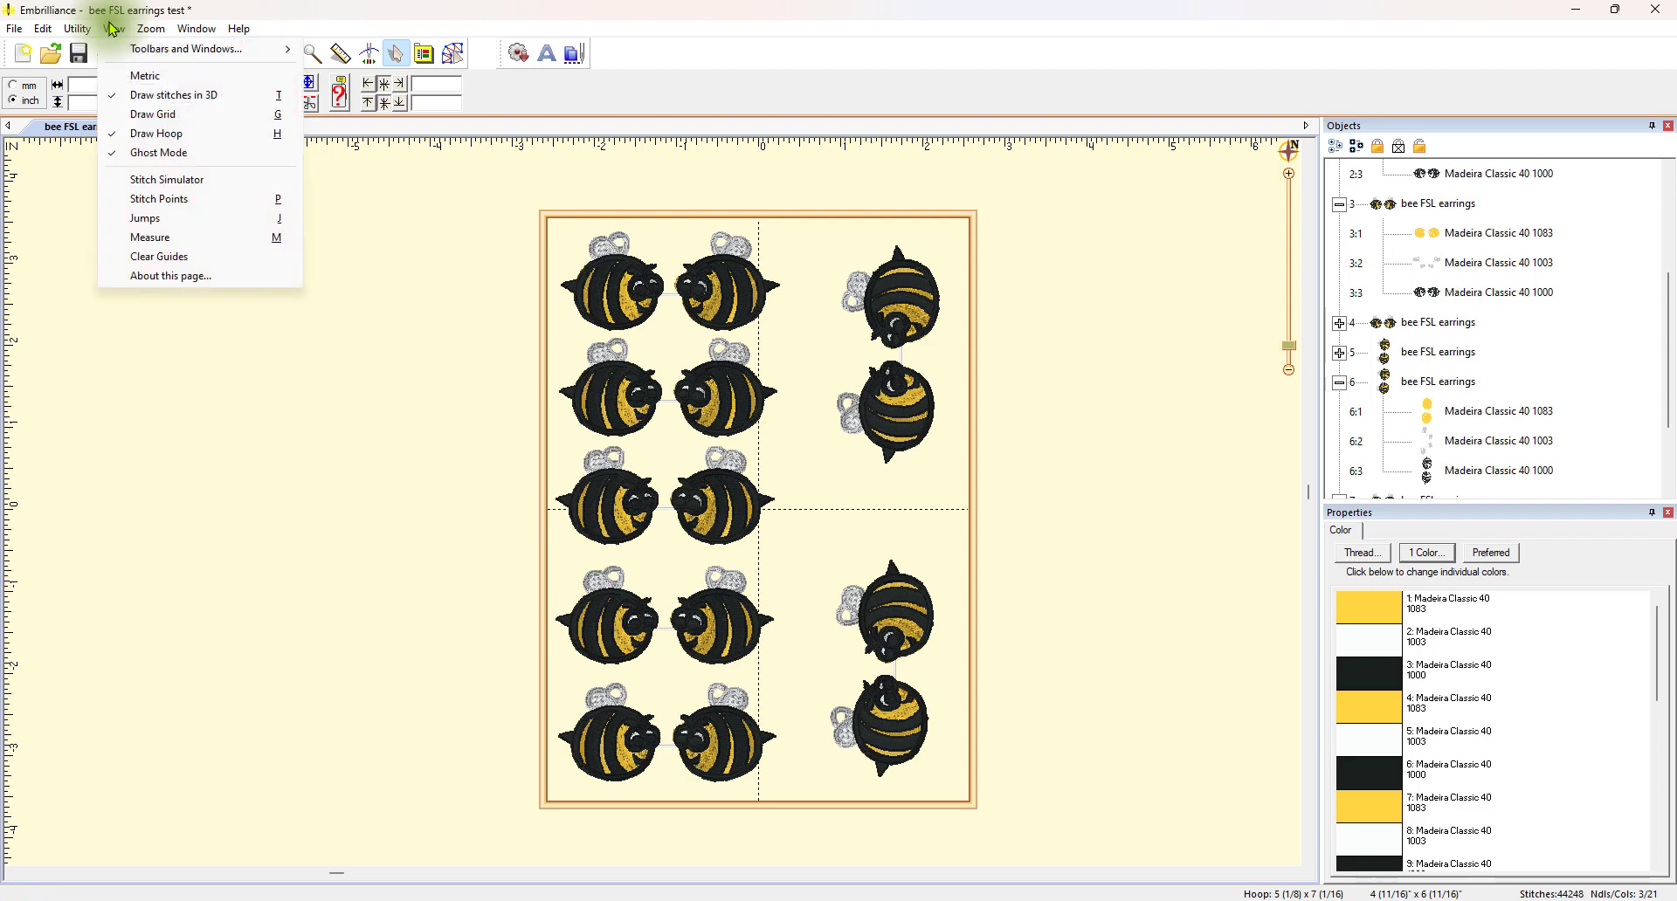
click(186, 227)
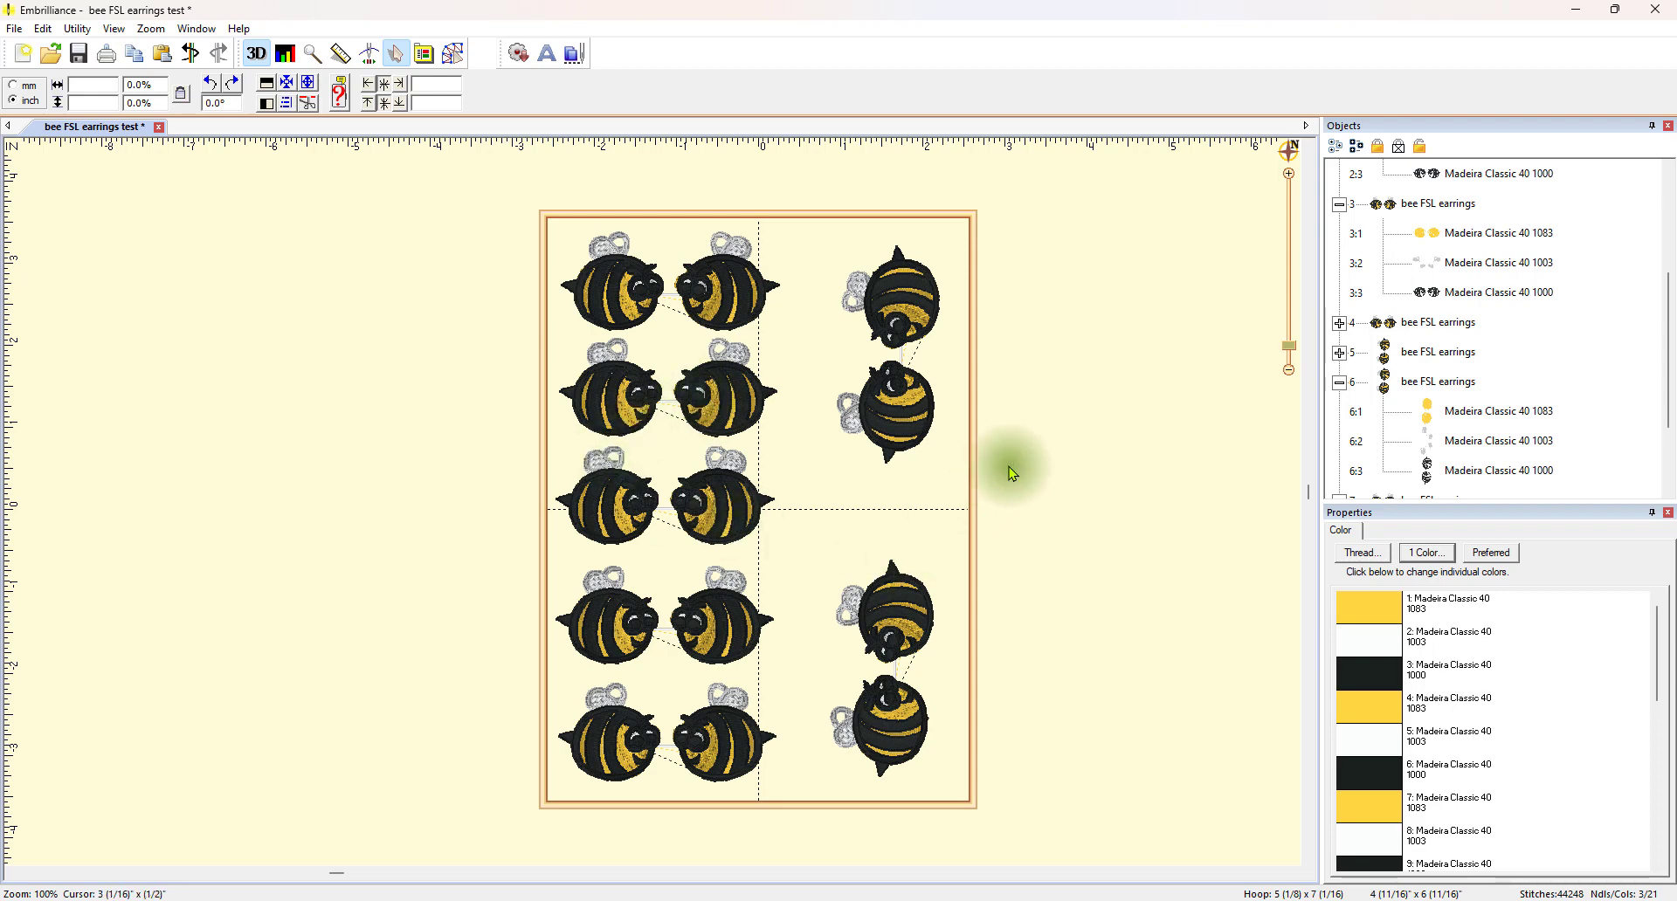
click(373, 56)
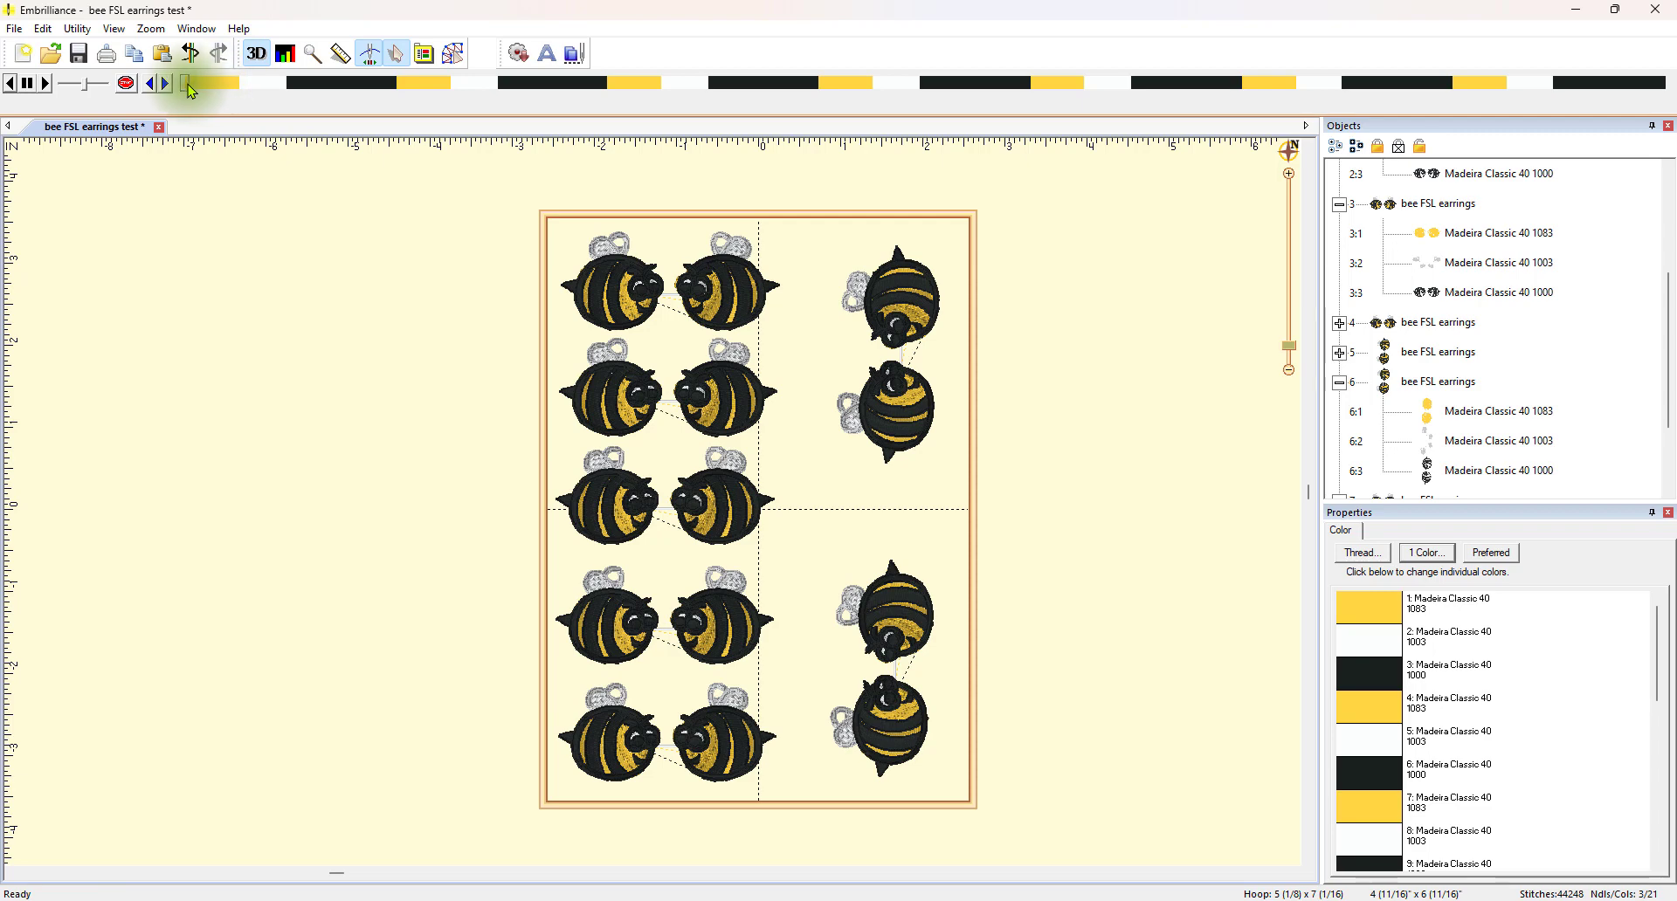
mouse_move(189, 90)
mouse_down()
mouse_move(1598, 50)
mouse_move(468, 150)
mouse_move(124, 160)
mouse_up()
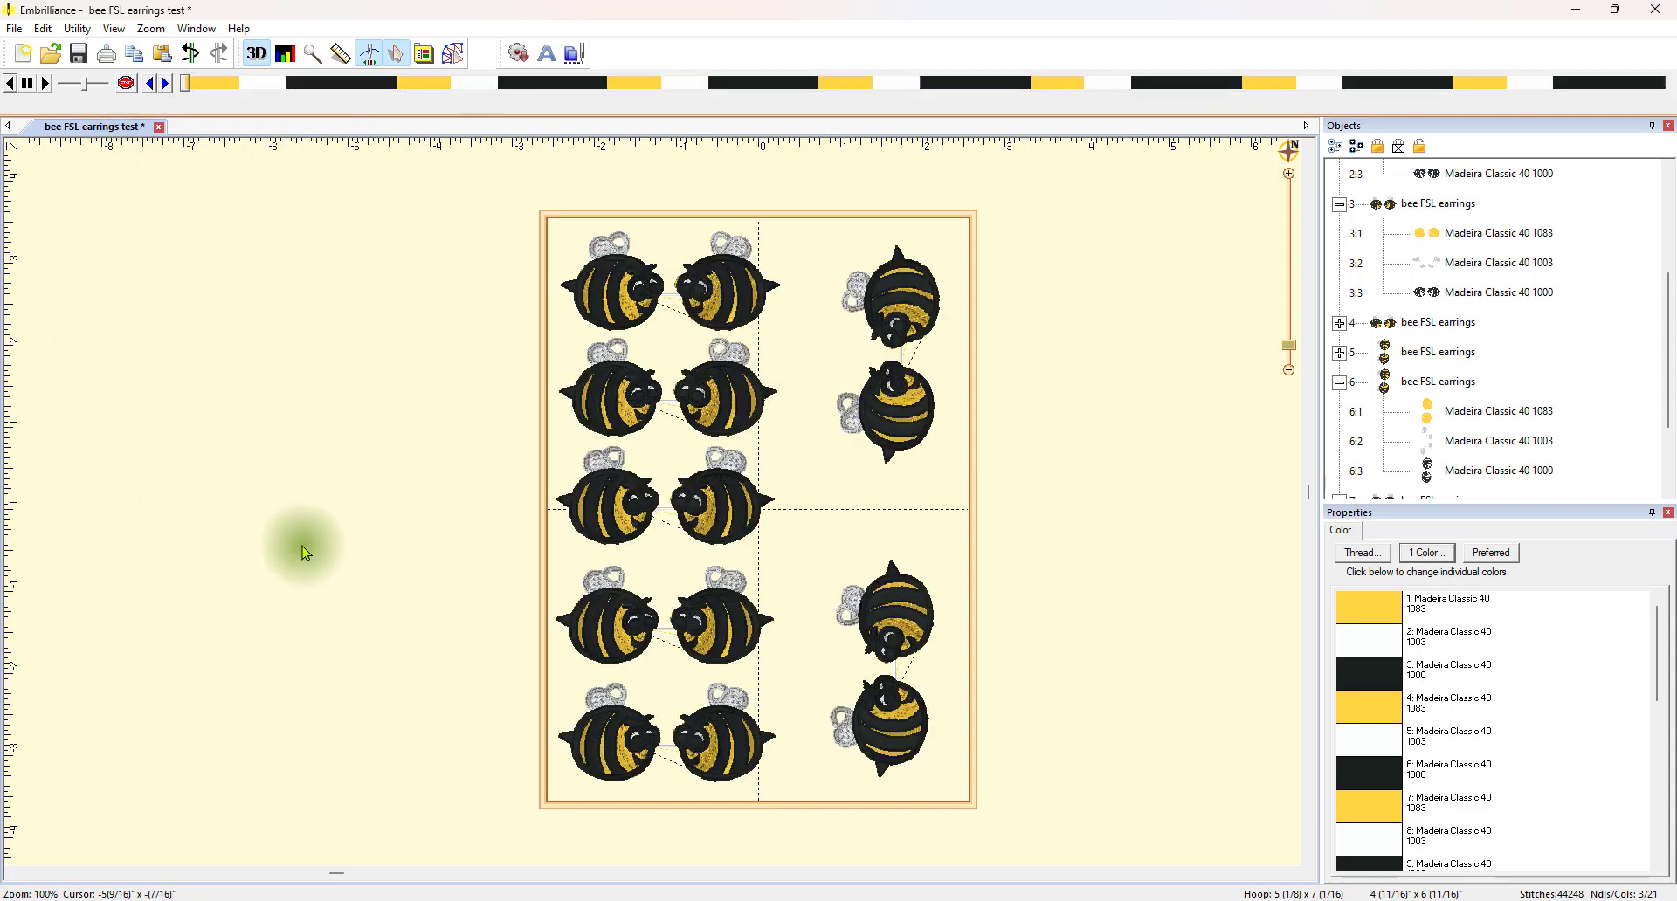
Color-sort into new view Untitled 3 with 3 colours (18 fewer changes) and simulate its stitch-out.
click(76, 29)
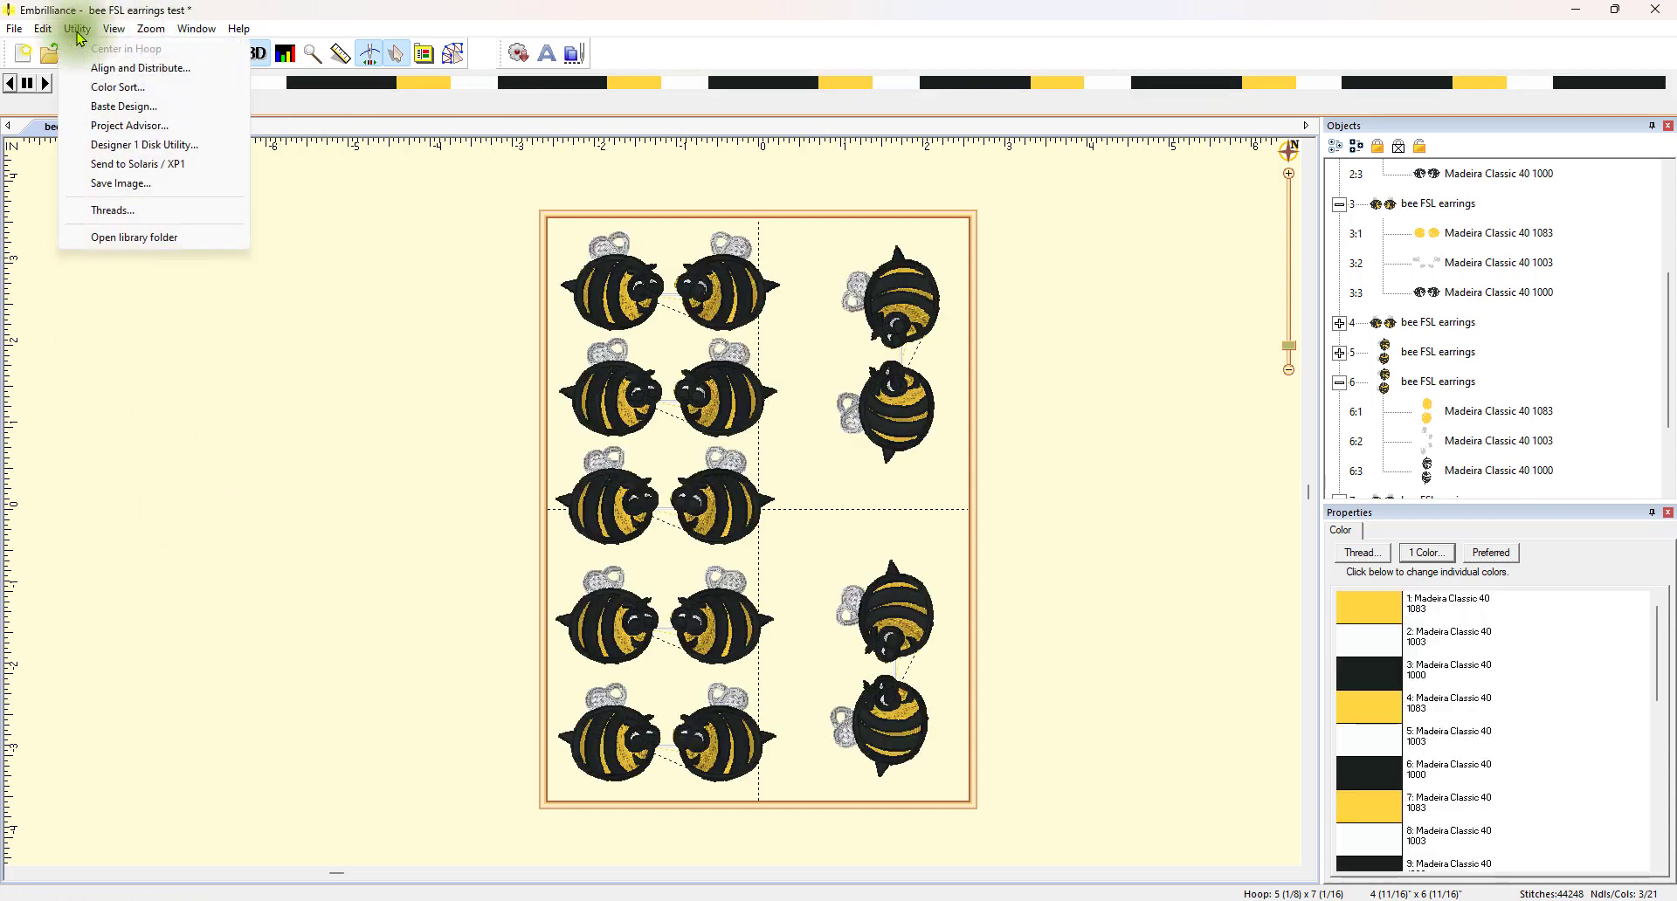
click(77, 29)
click(114, 29)
mouse_move(77, 29)
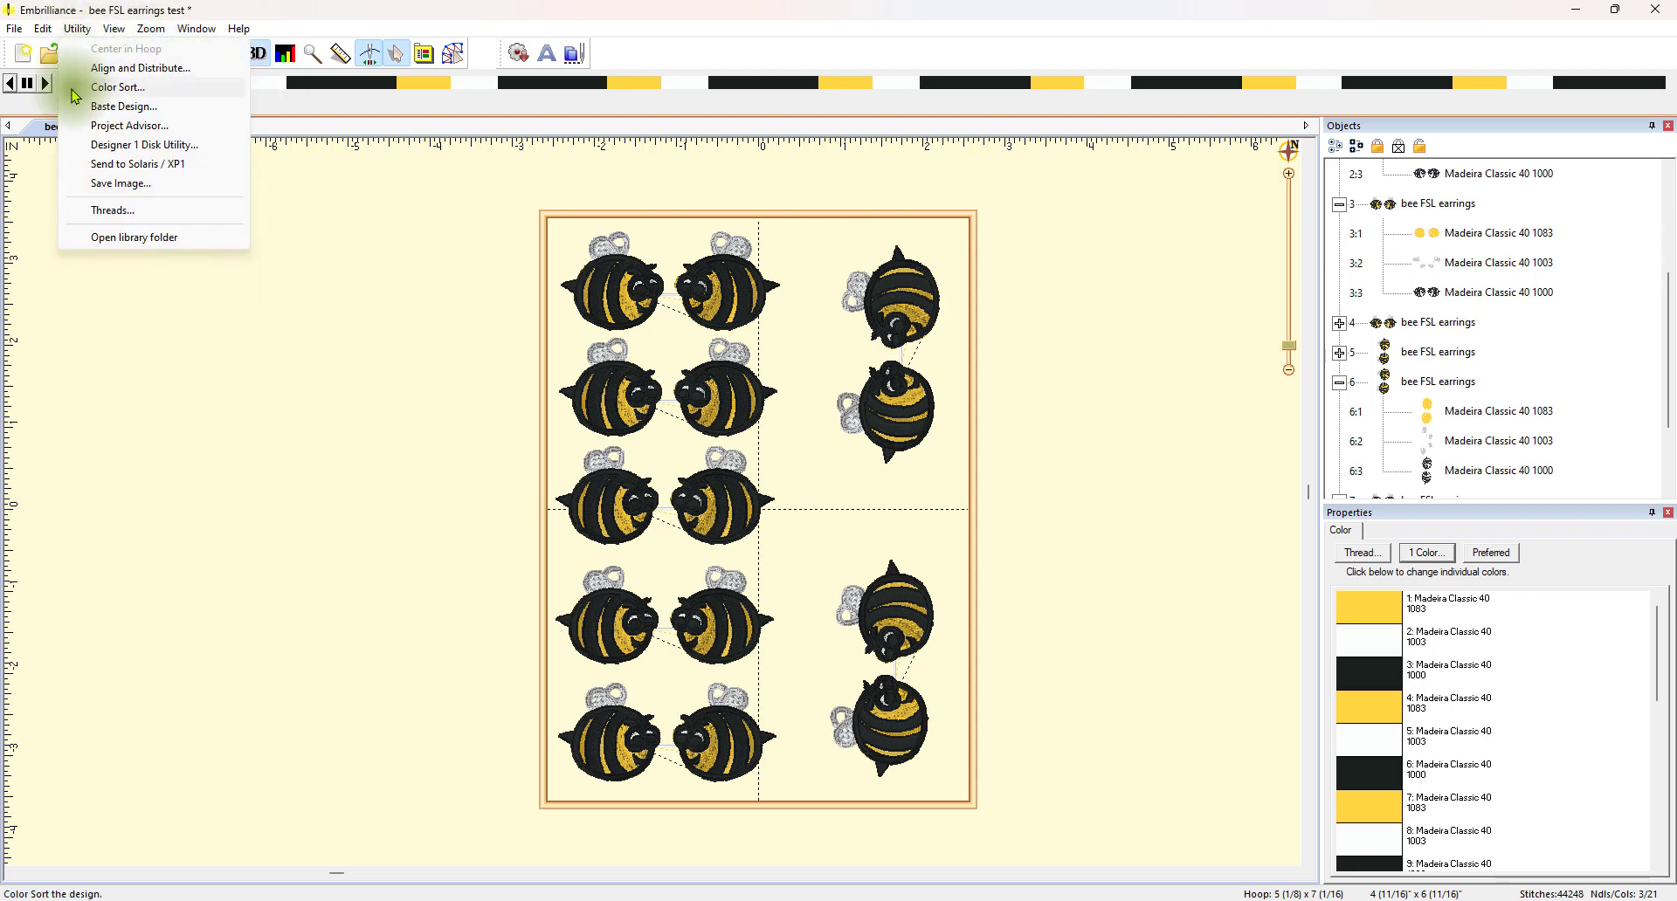
click(75, 88)
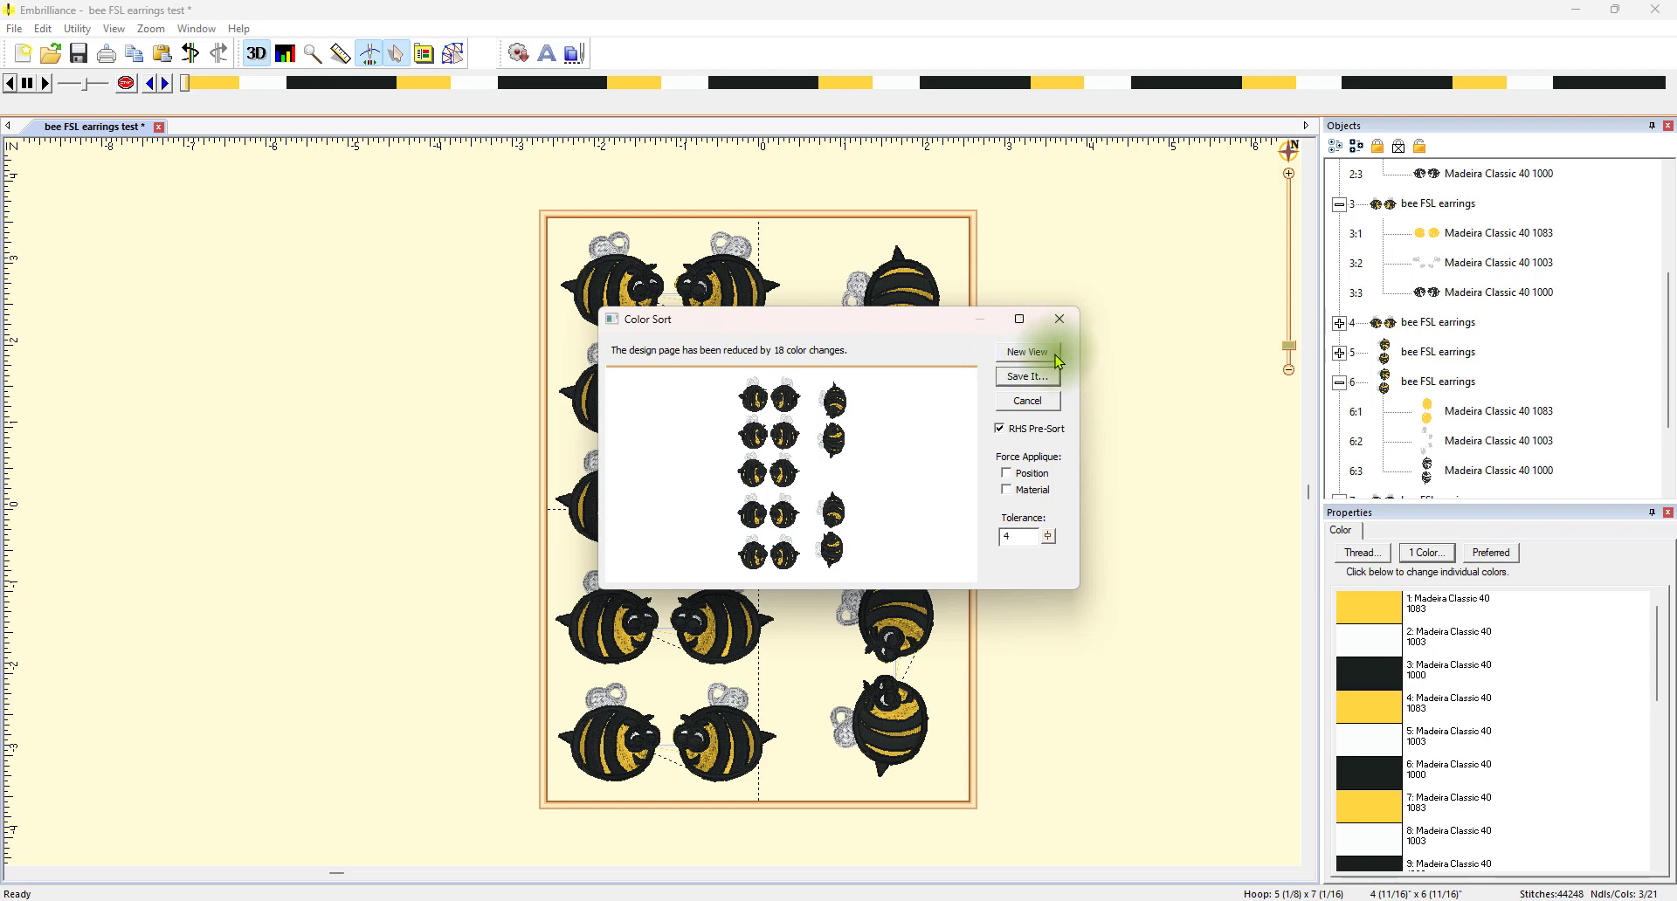
click(1055, 353)
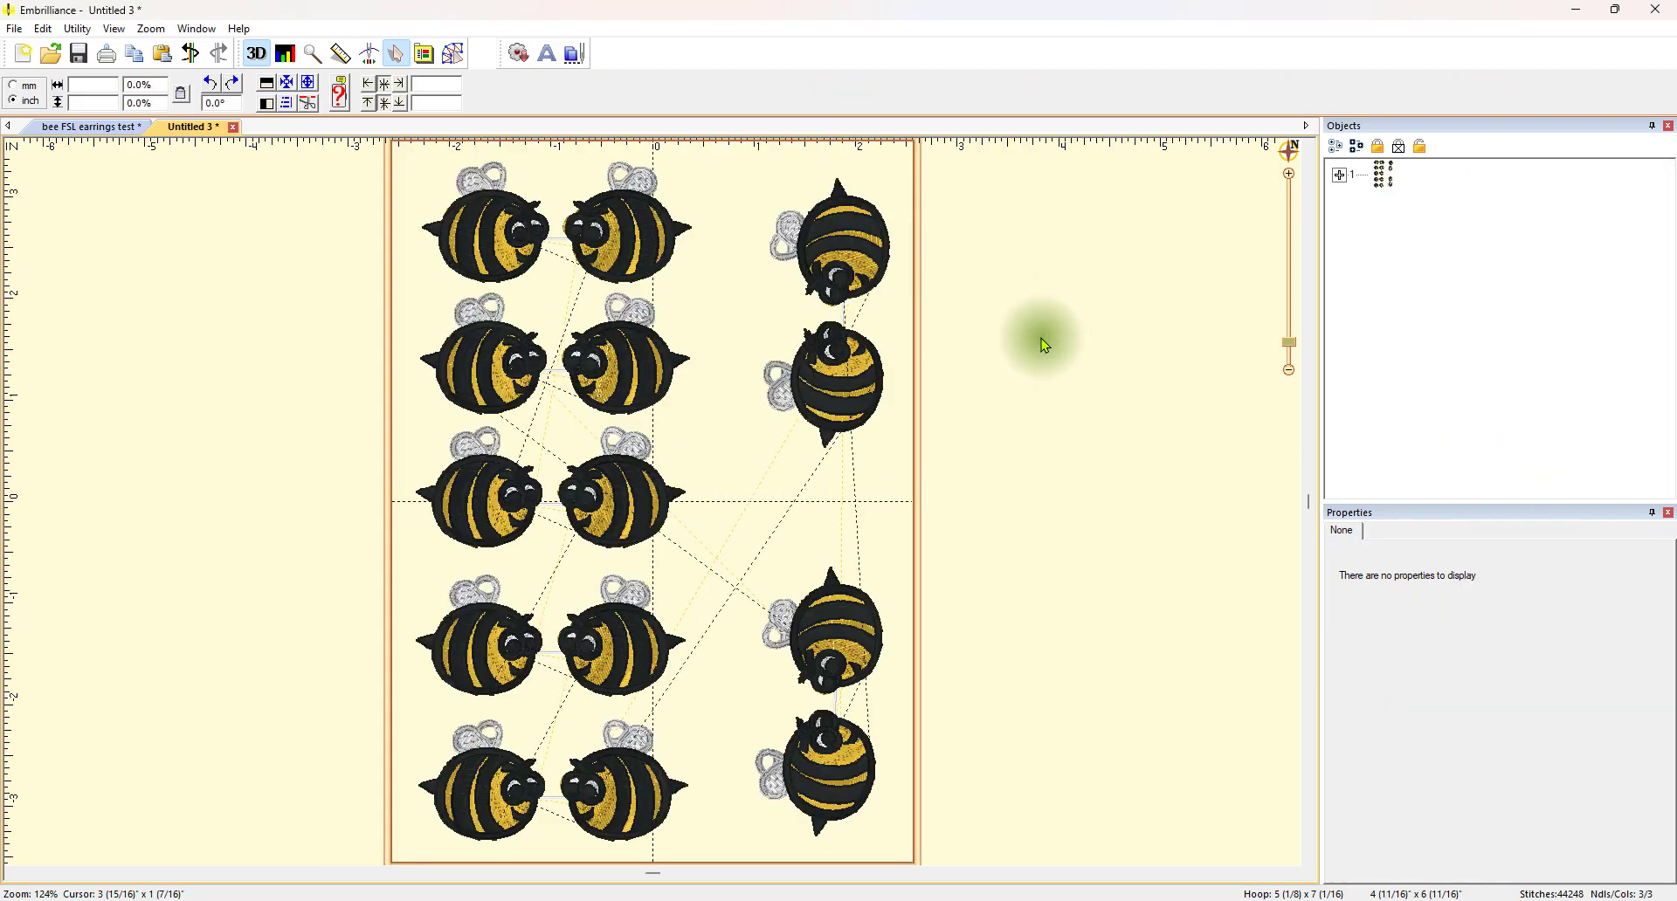
click(370, 54)
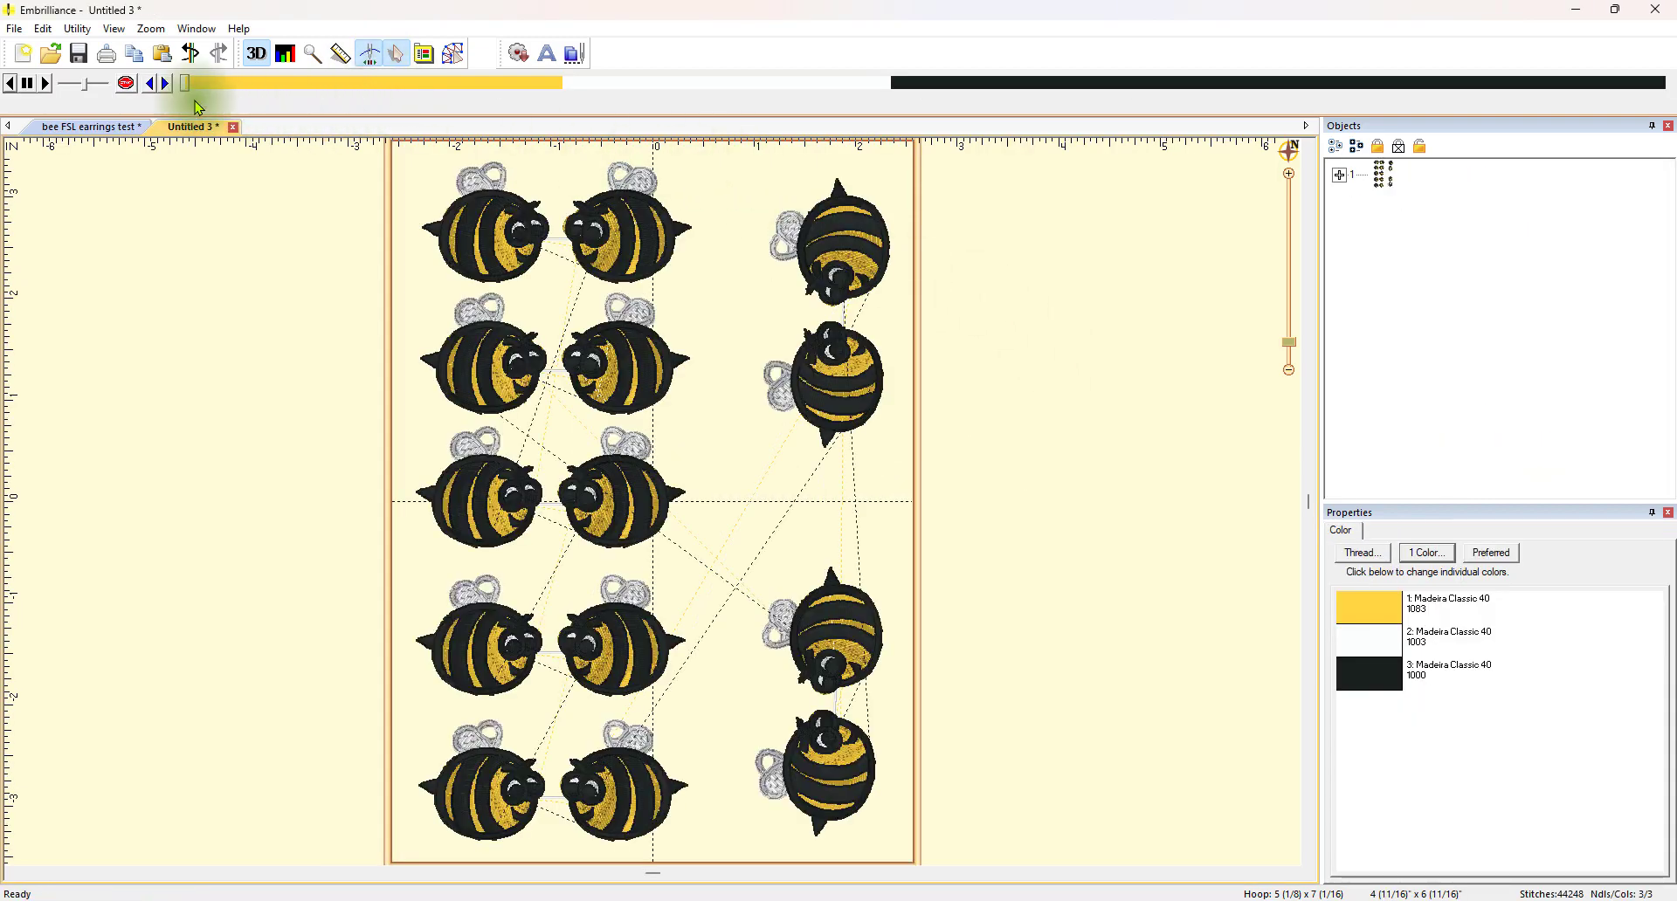
drag(187, 93, 177, 270)
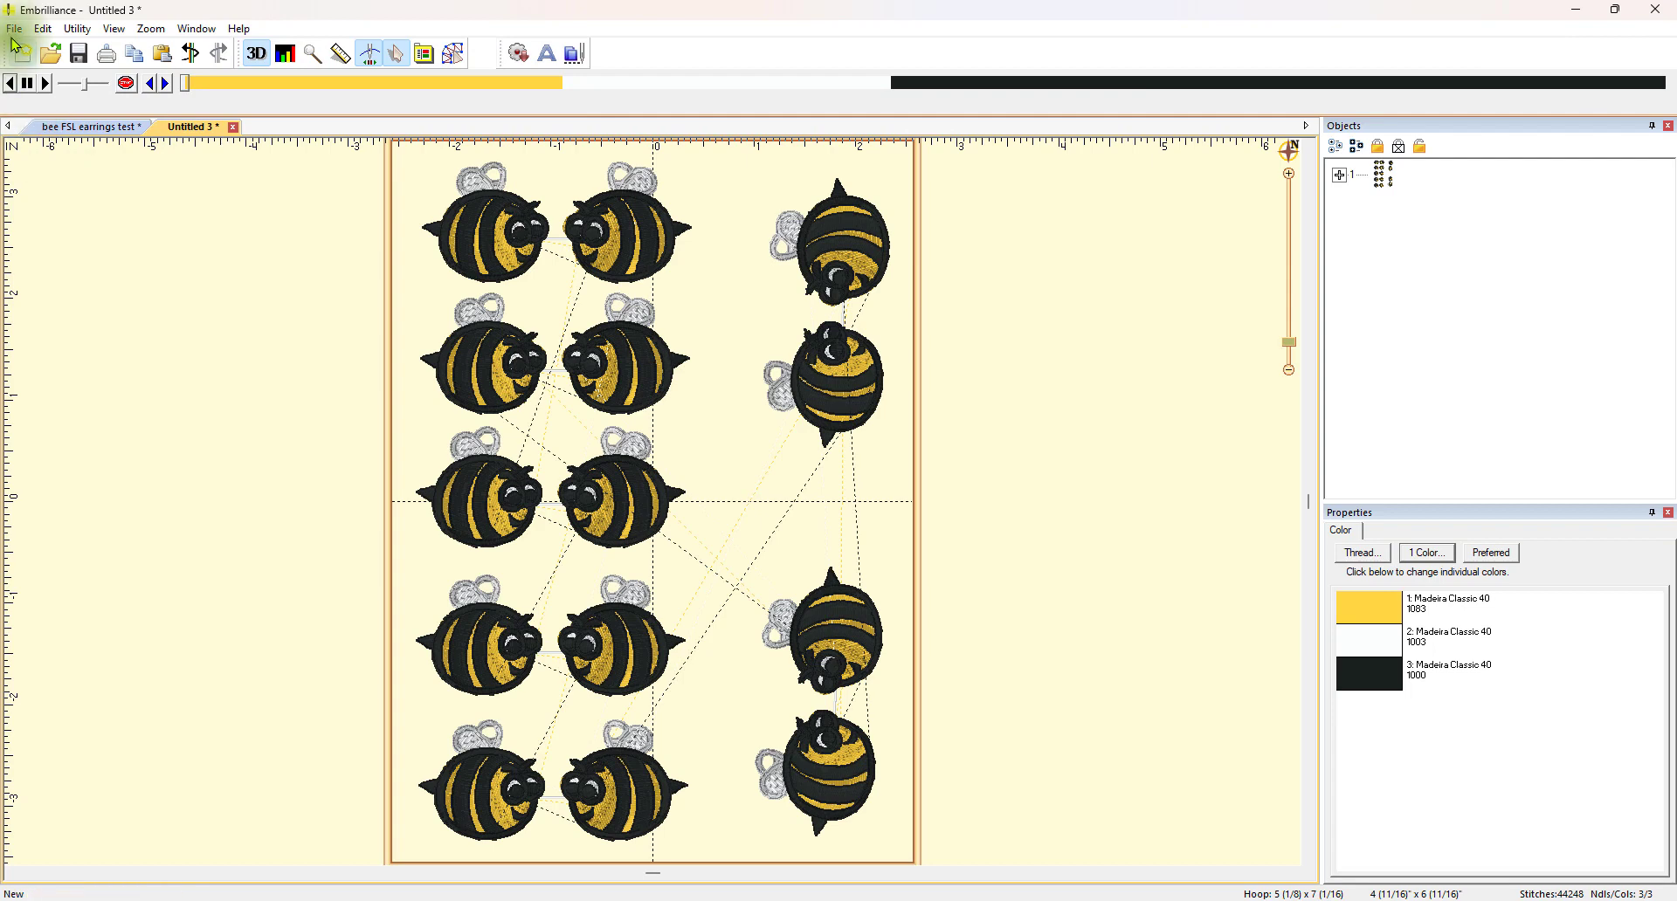
Save the sorted design as PES stitch file 'FS bees sorted 5x7' in beeFSLearrings.
click(14, 29)
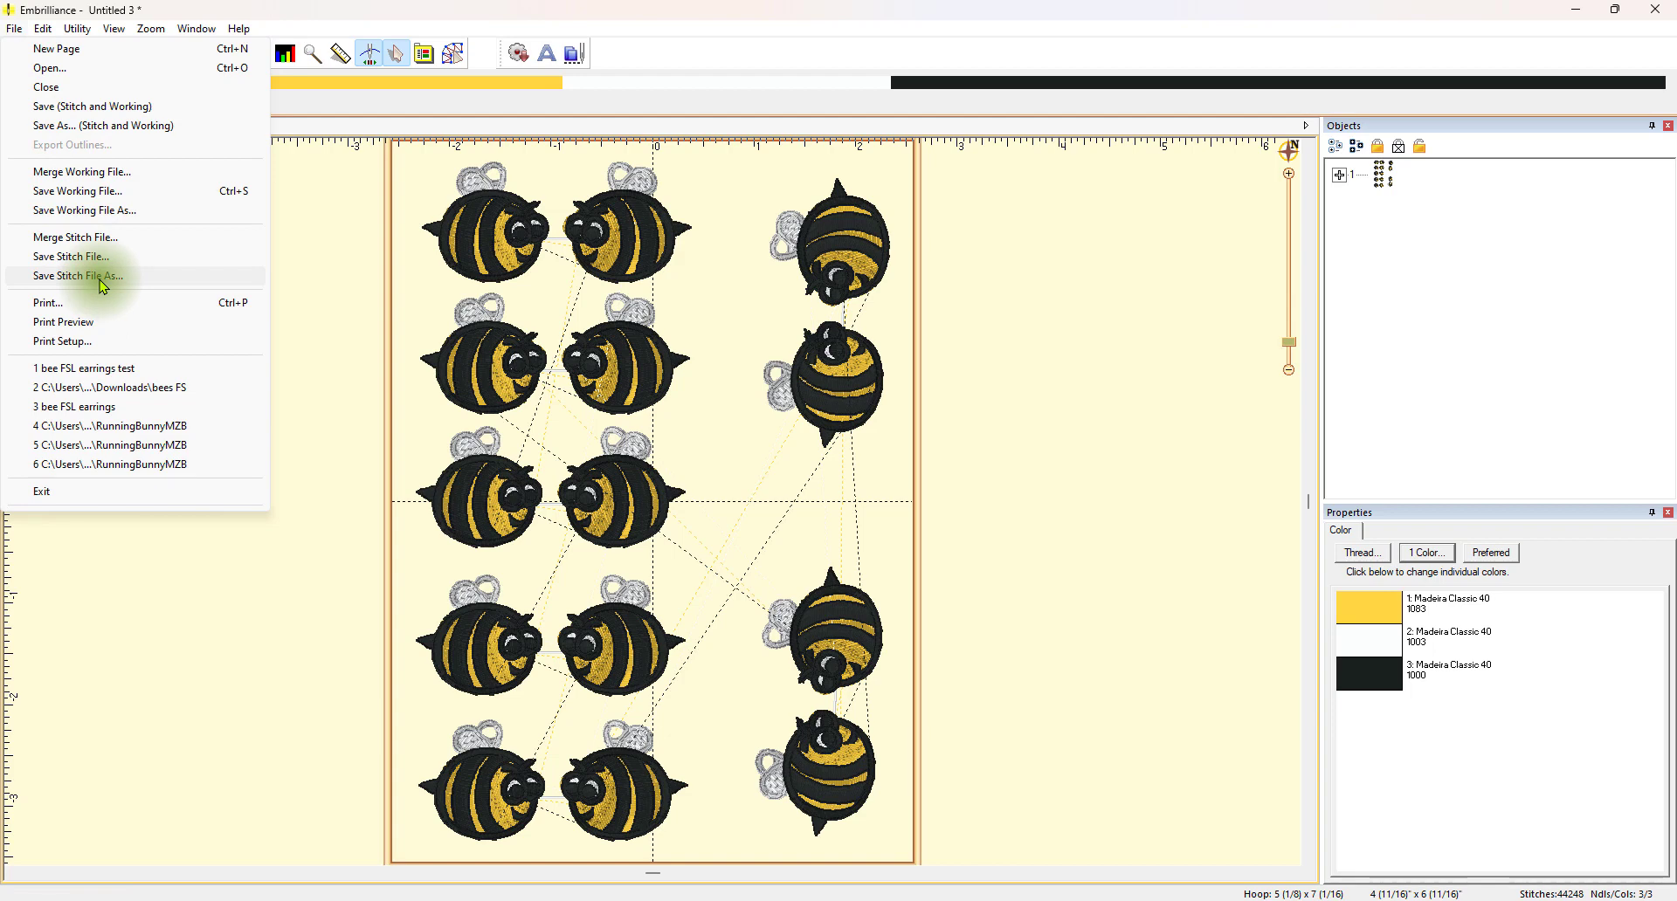
click(101, 280)
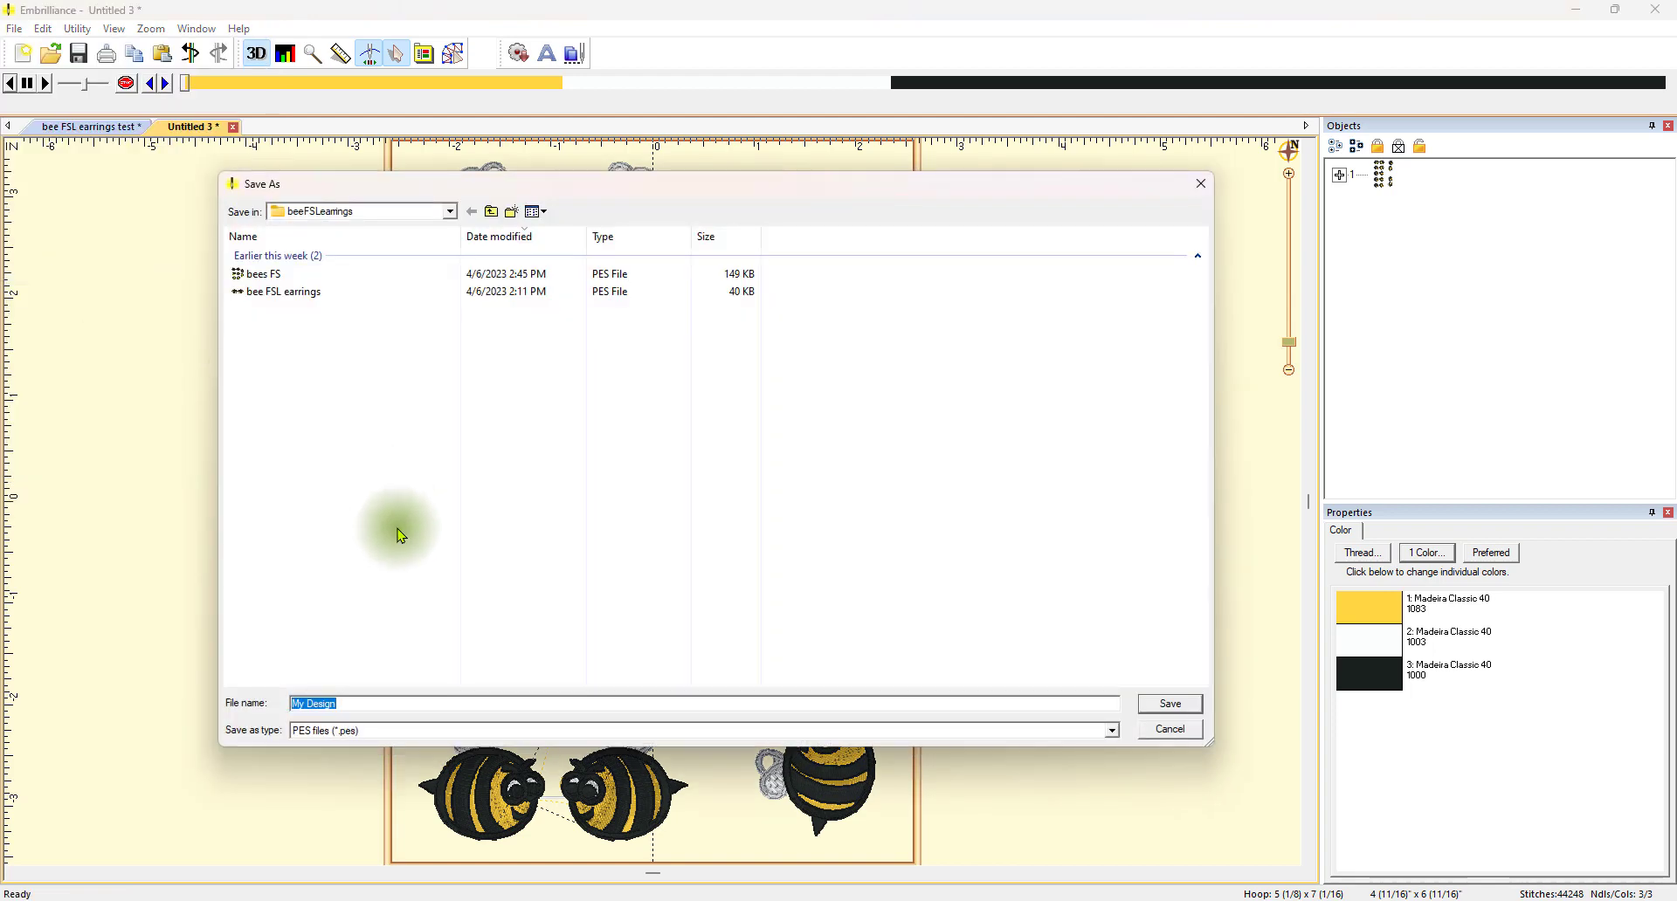
drag(364, 702, 222, 691)
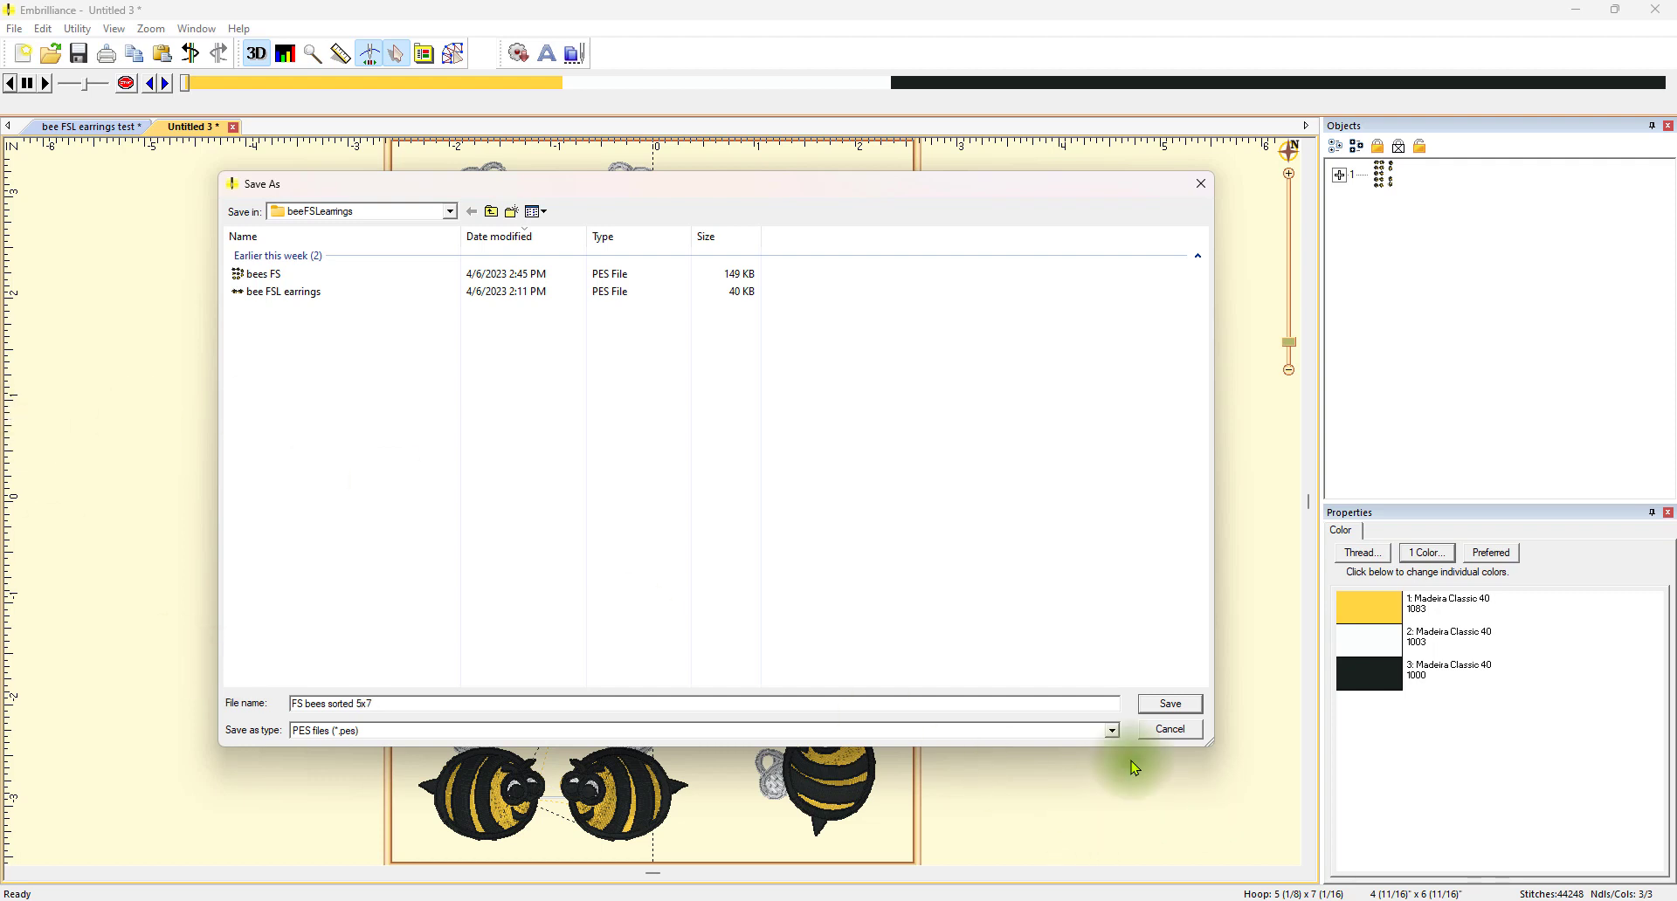
click(1170, 705)
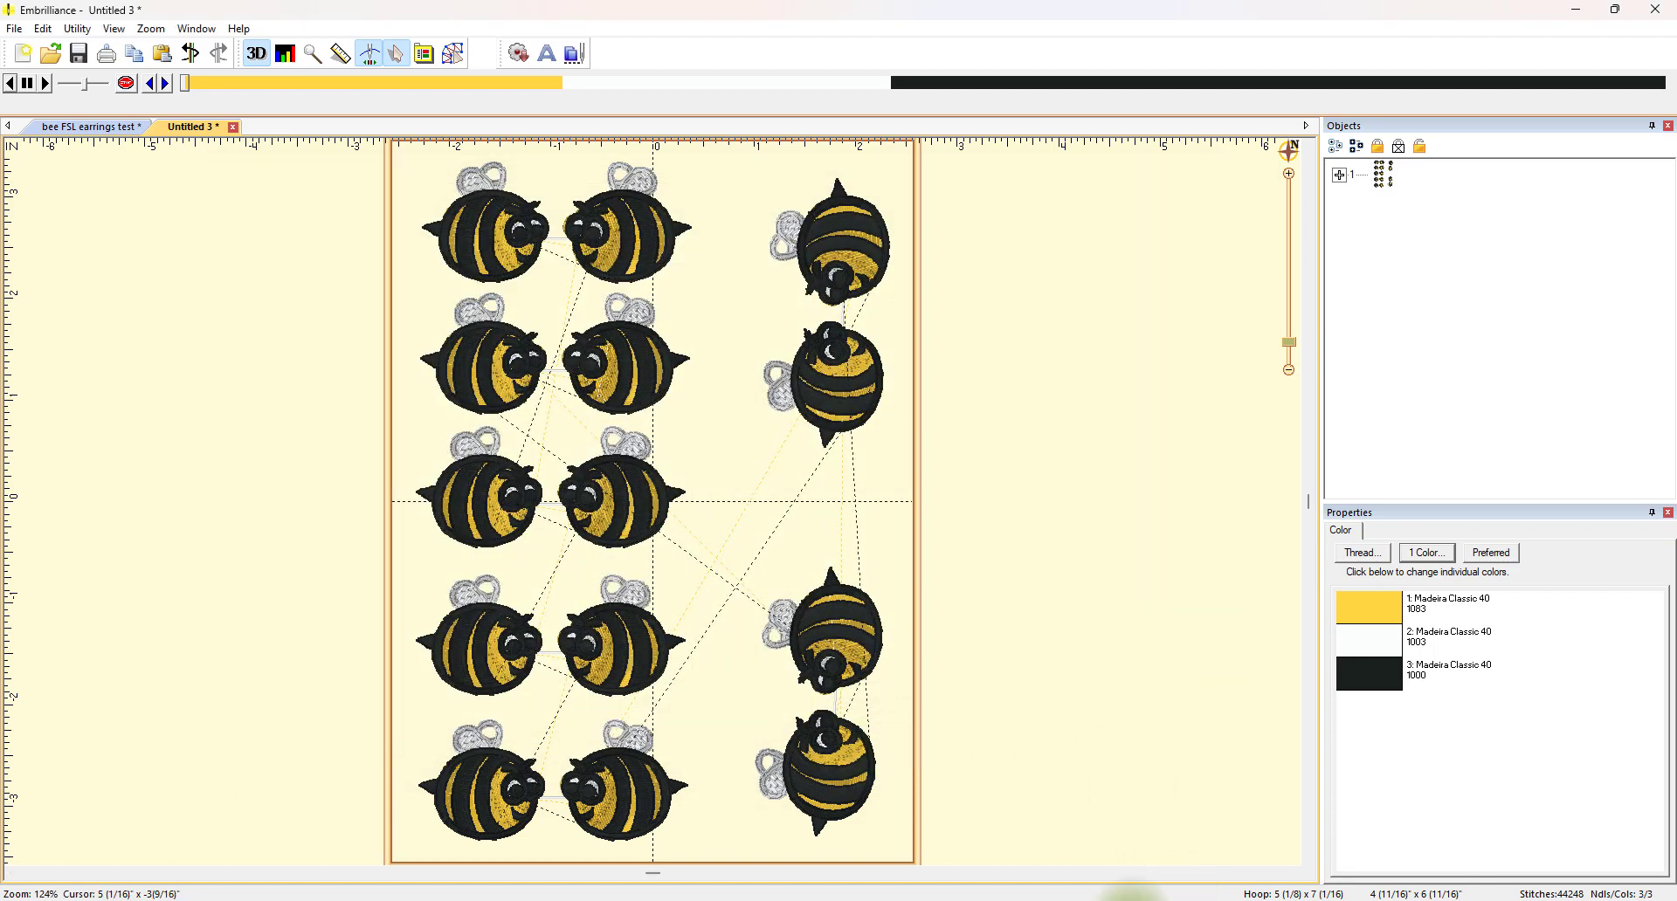
Add 'FS bees sorted 5x7.pes' from beeFSLearrings to the Design Database Transfer send list.
mouse_move(1132, 899)
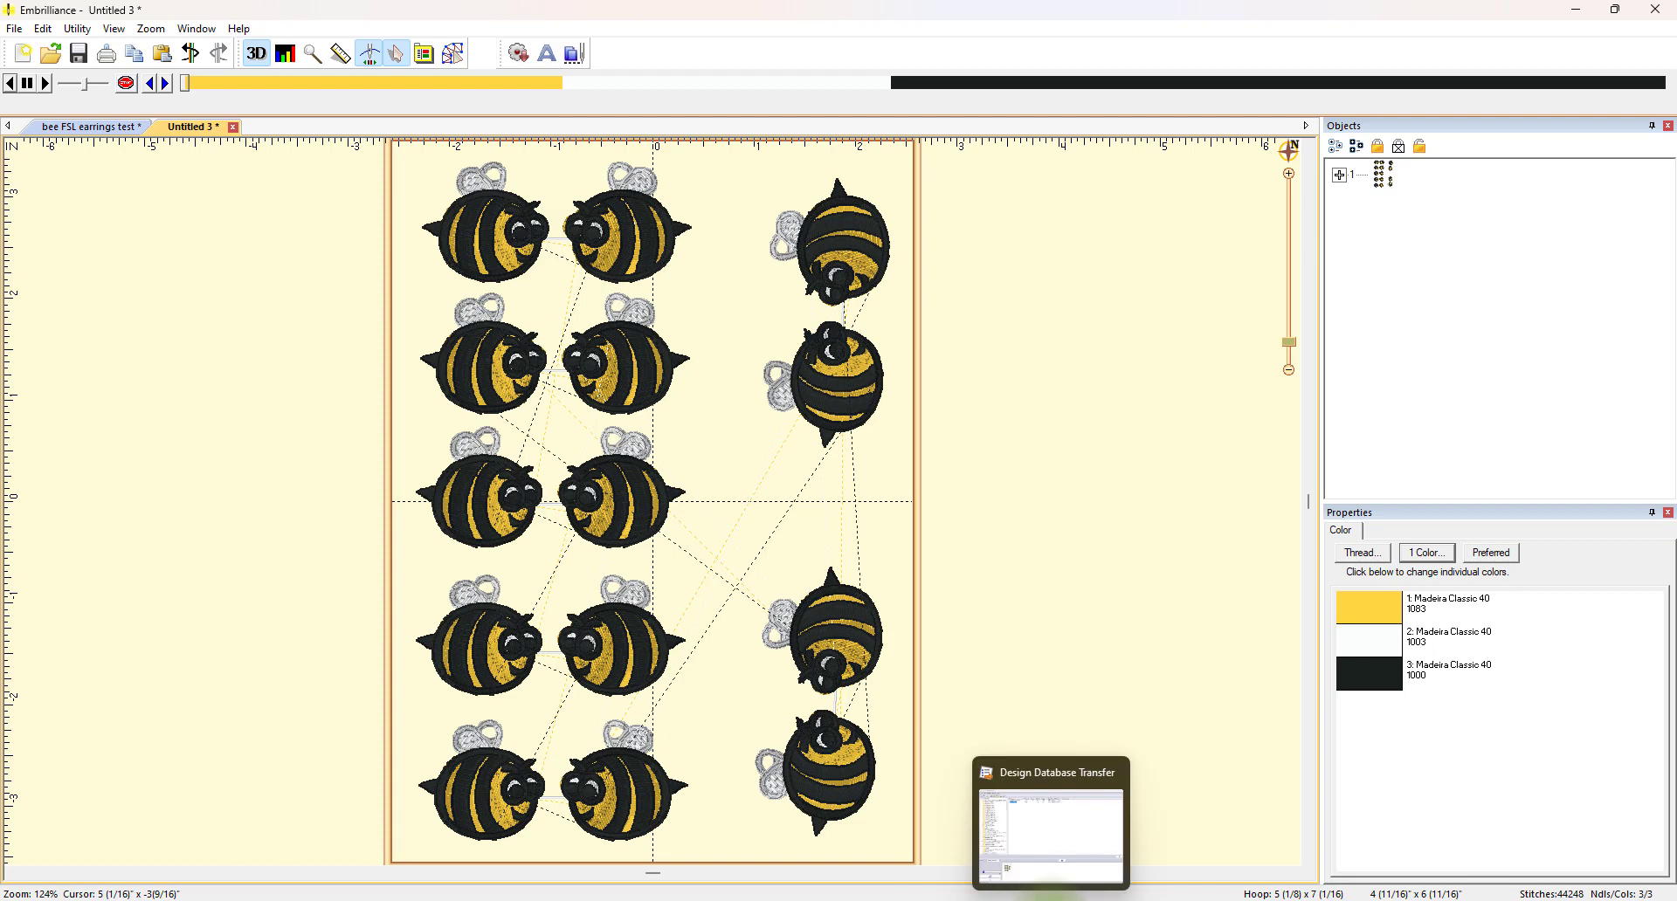
click(1051, 834)
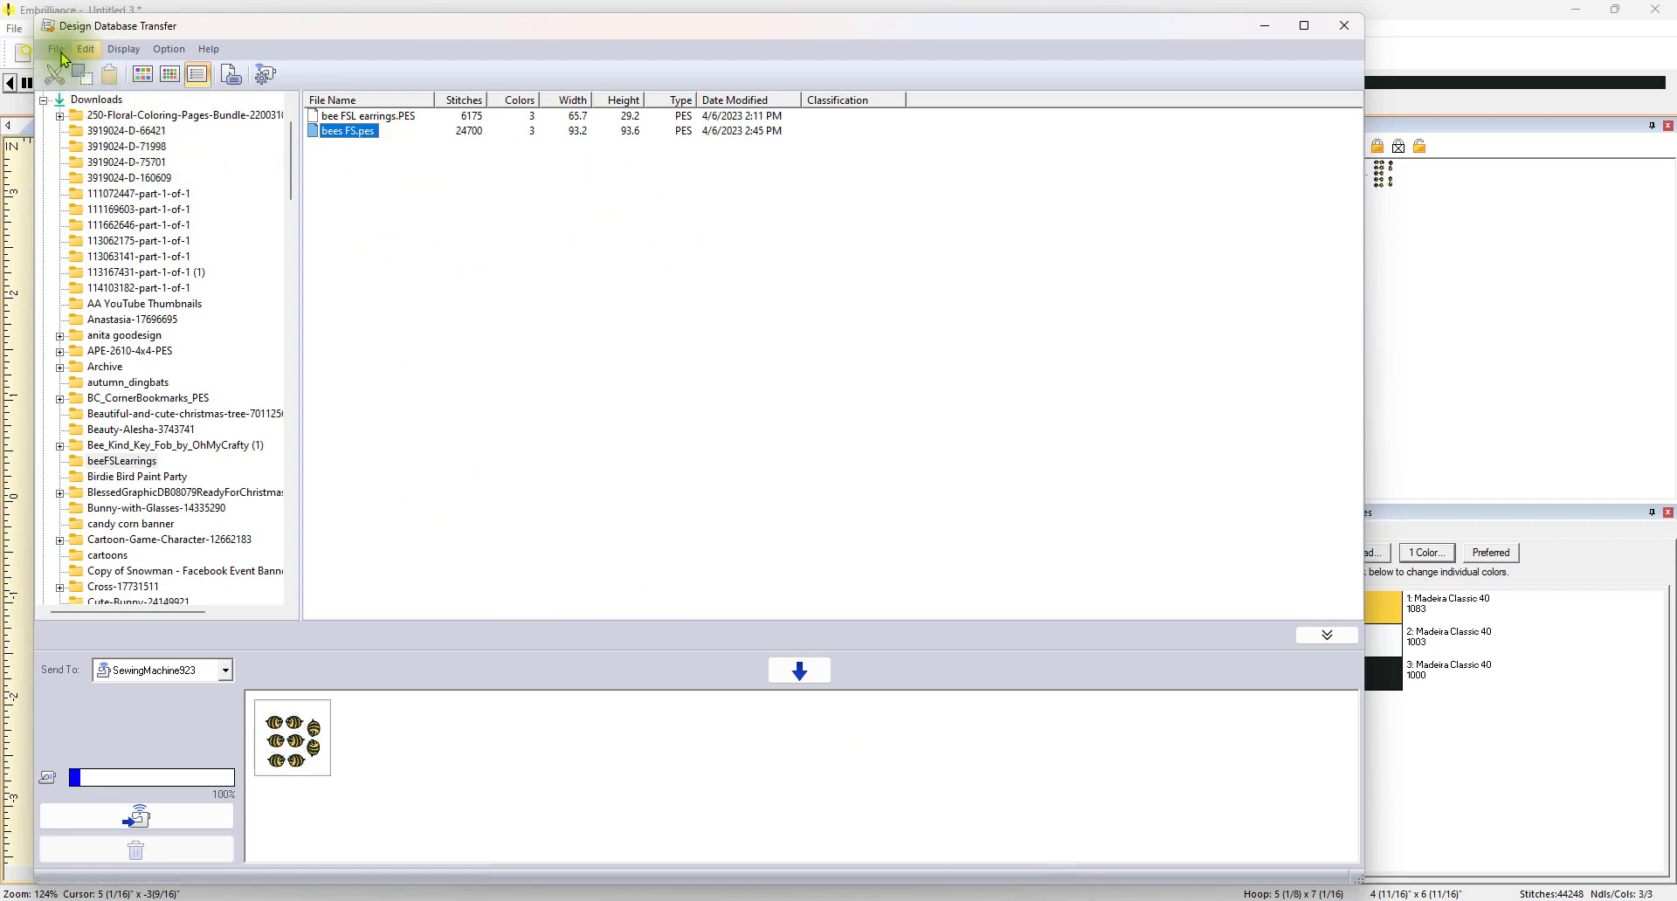
click(1344, 28)
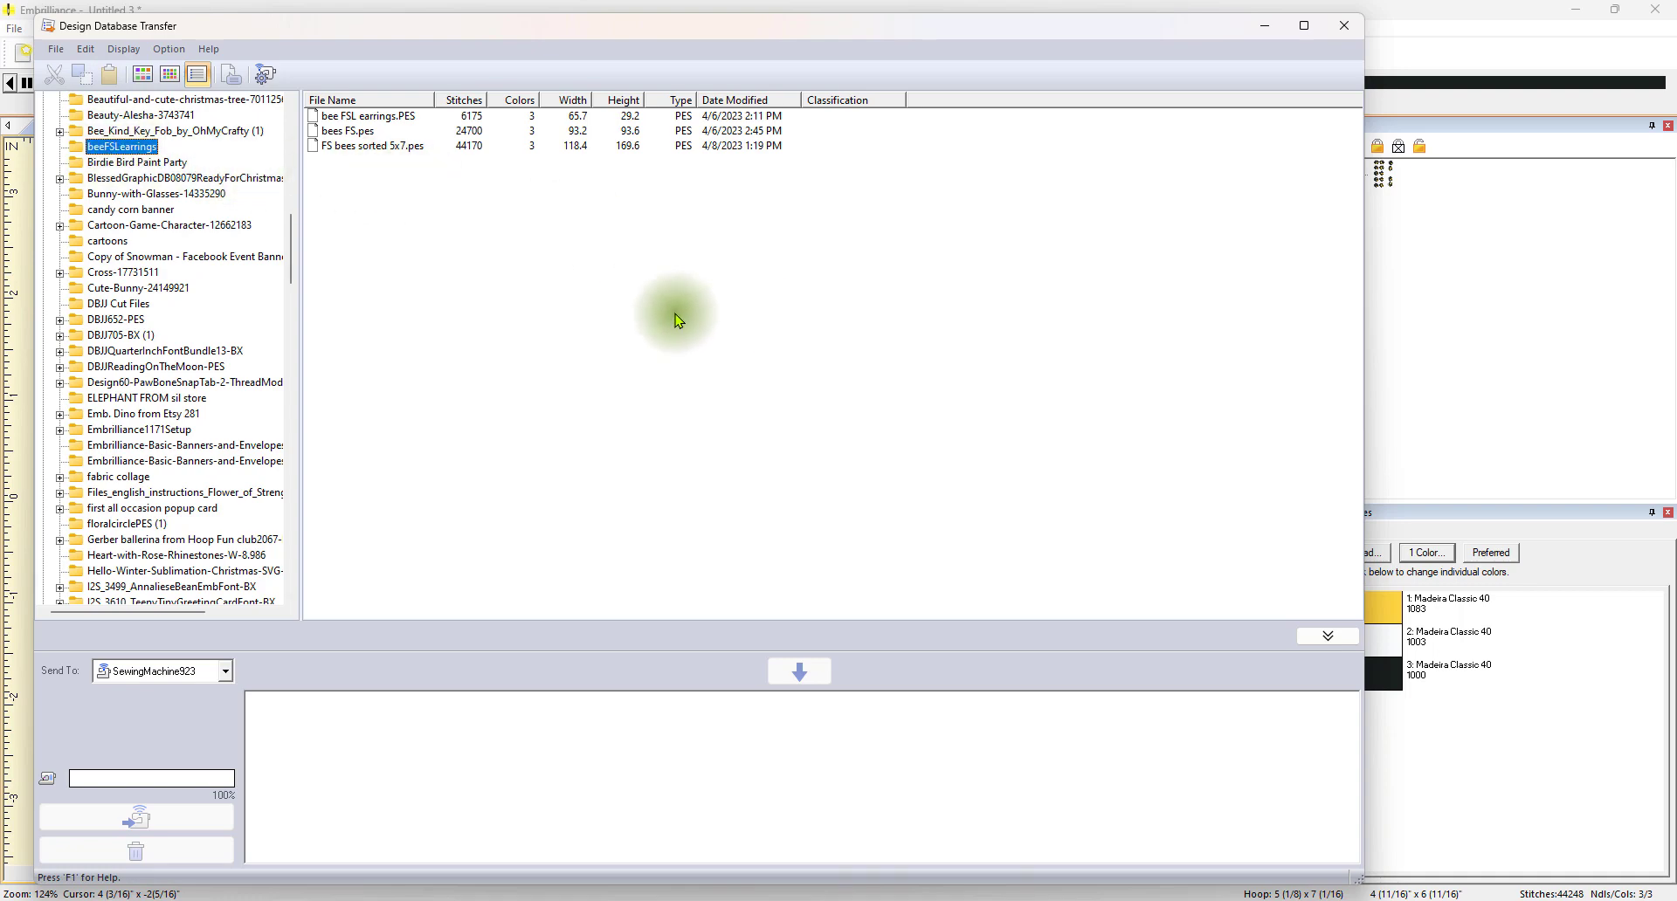
click(359, 149)
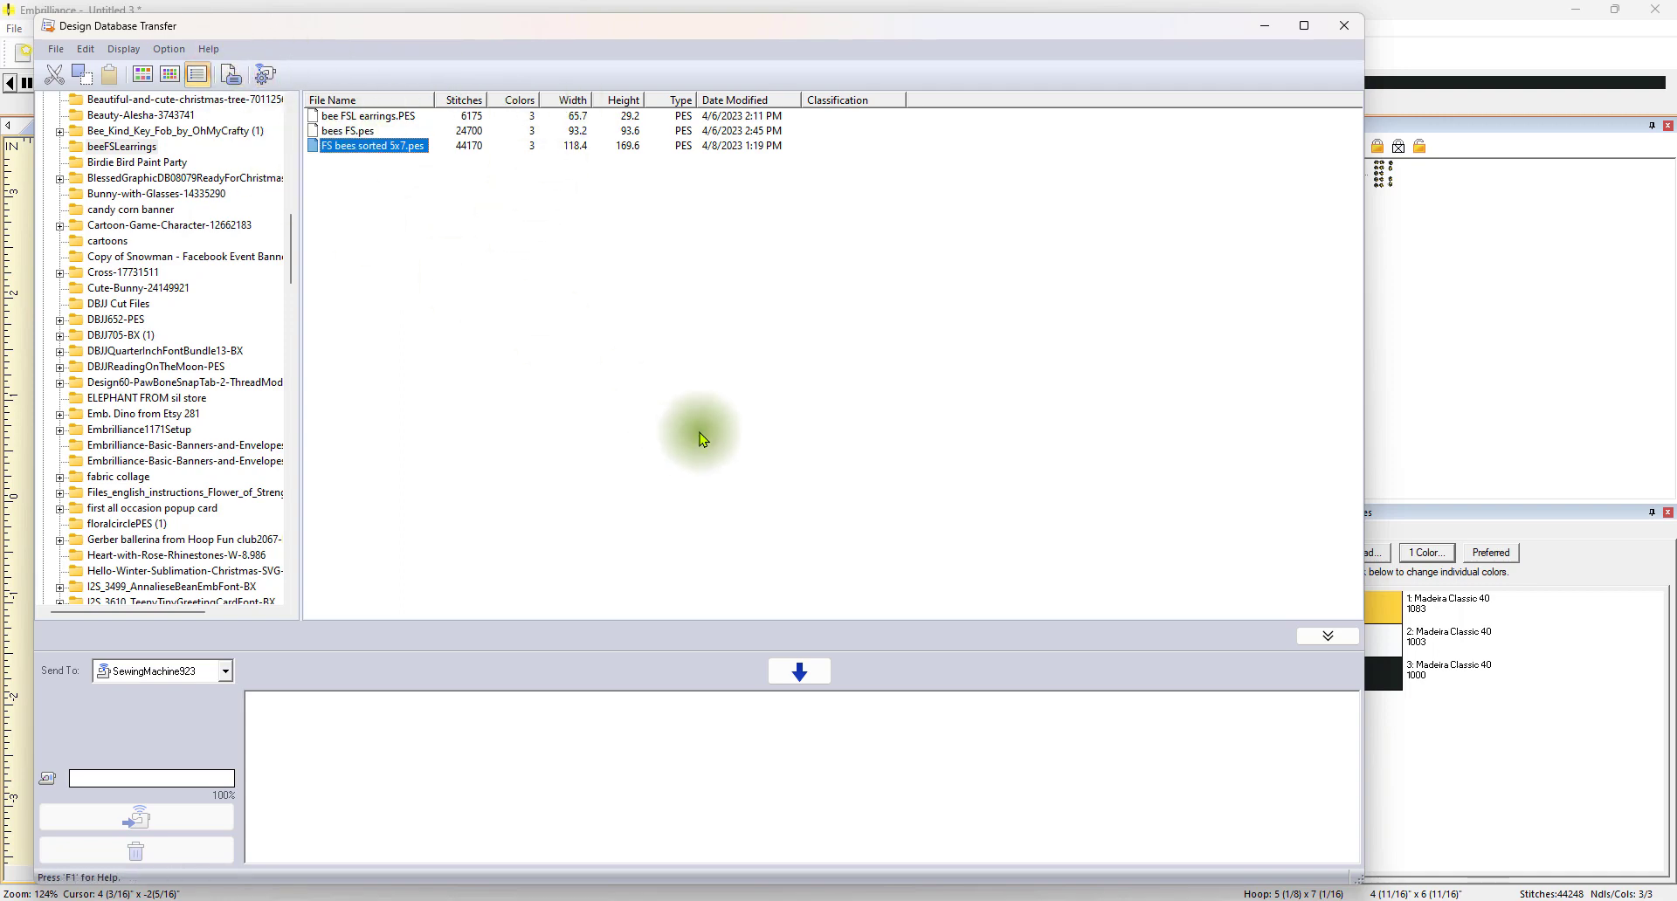
click(800, 674)
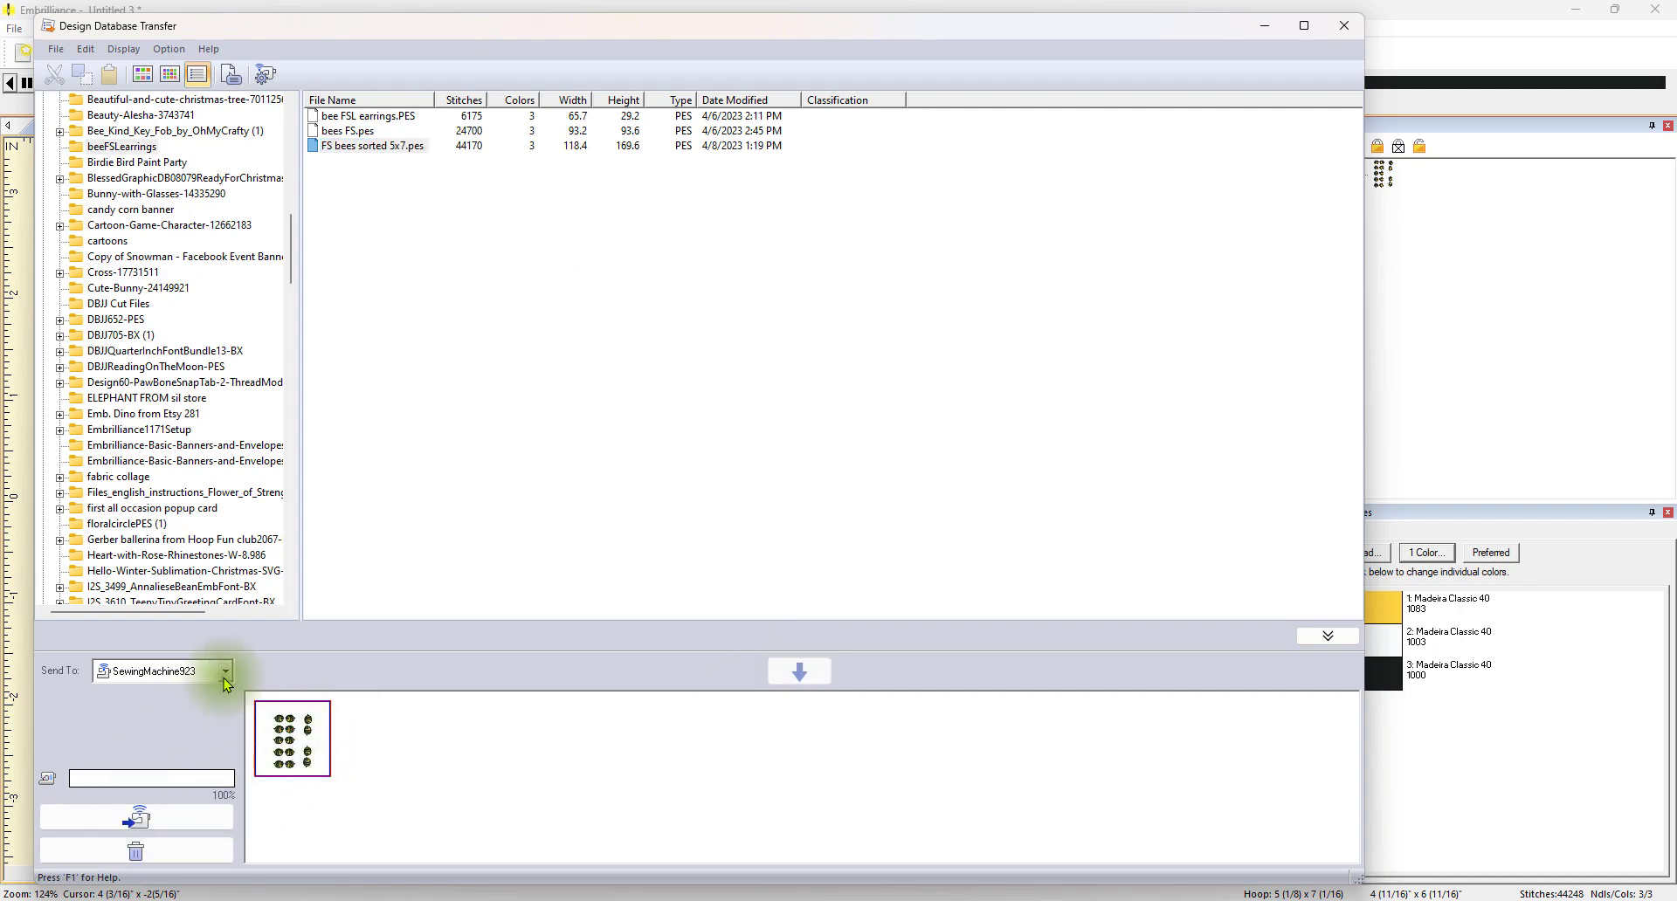
Register SewingMachine923 as a network machine and send the sorted bee design to it.
click(138, 819)
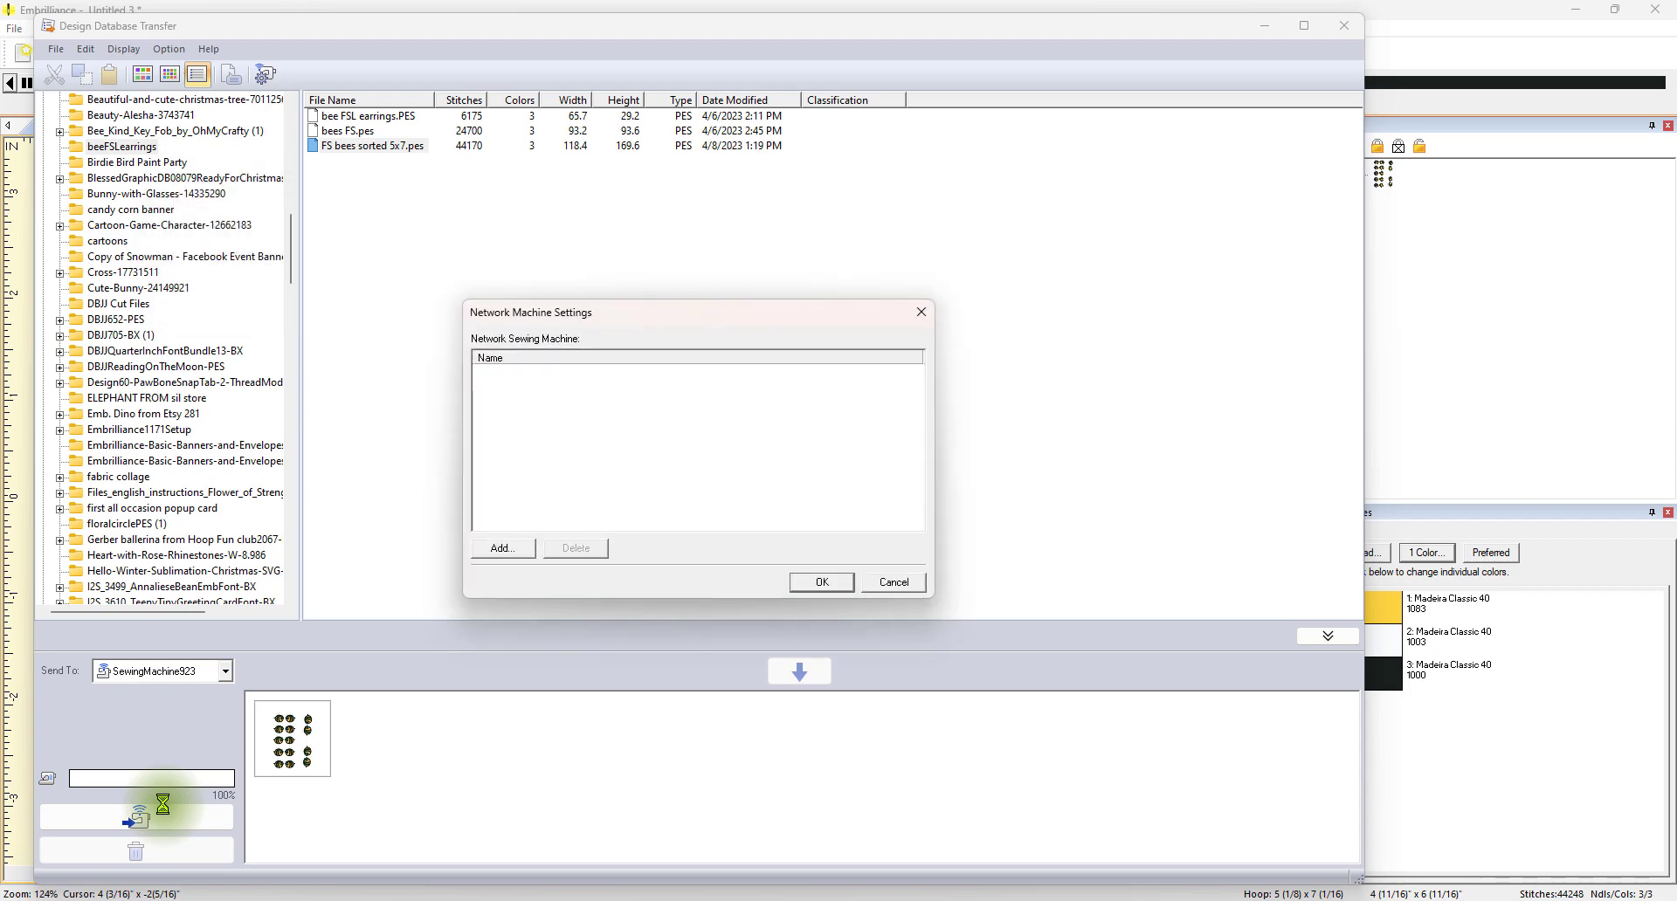
click(511, 549)
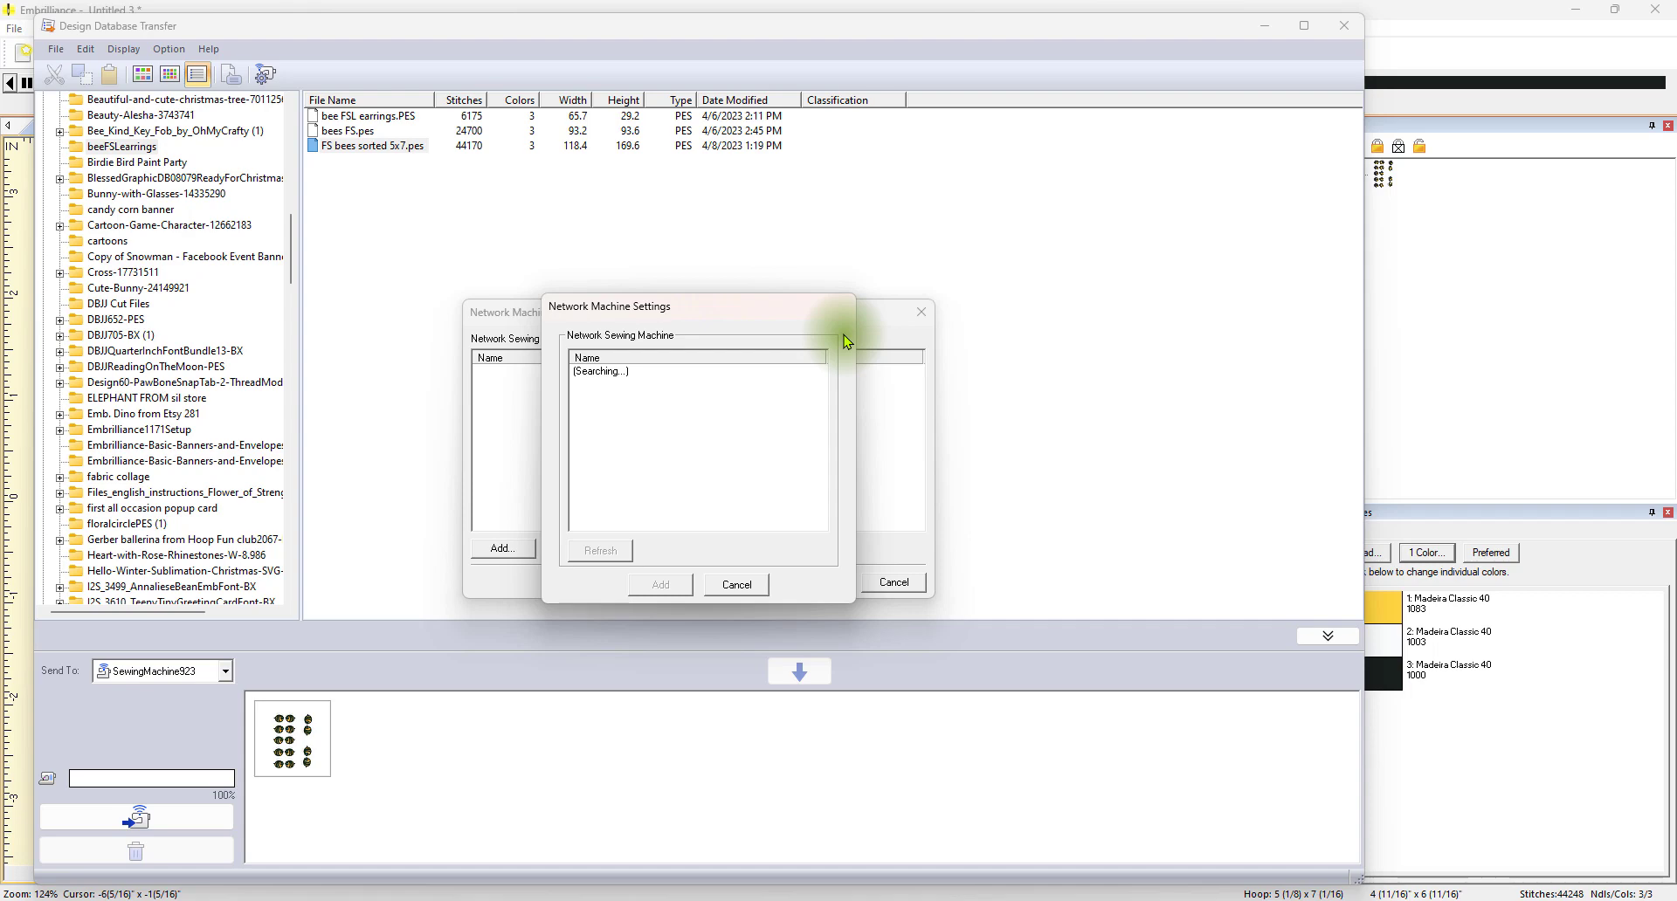
click(601, 373)
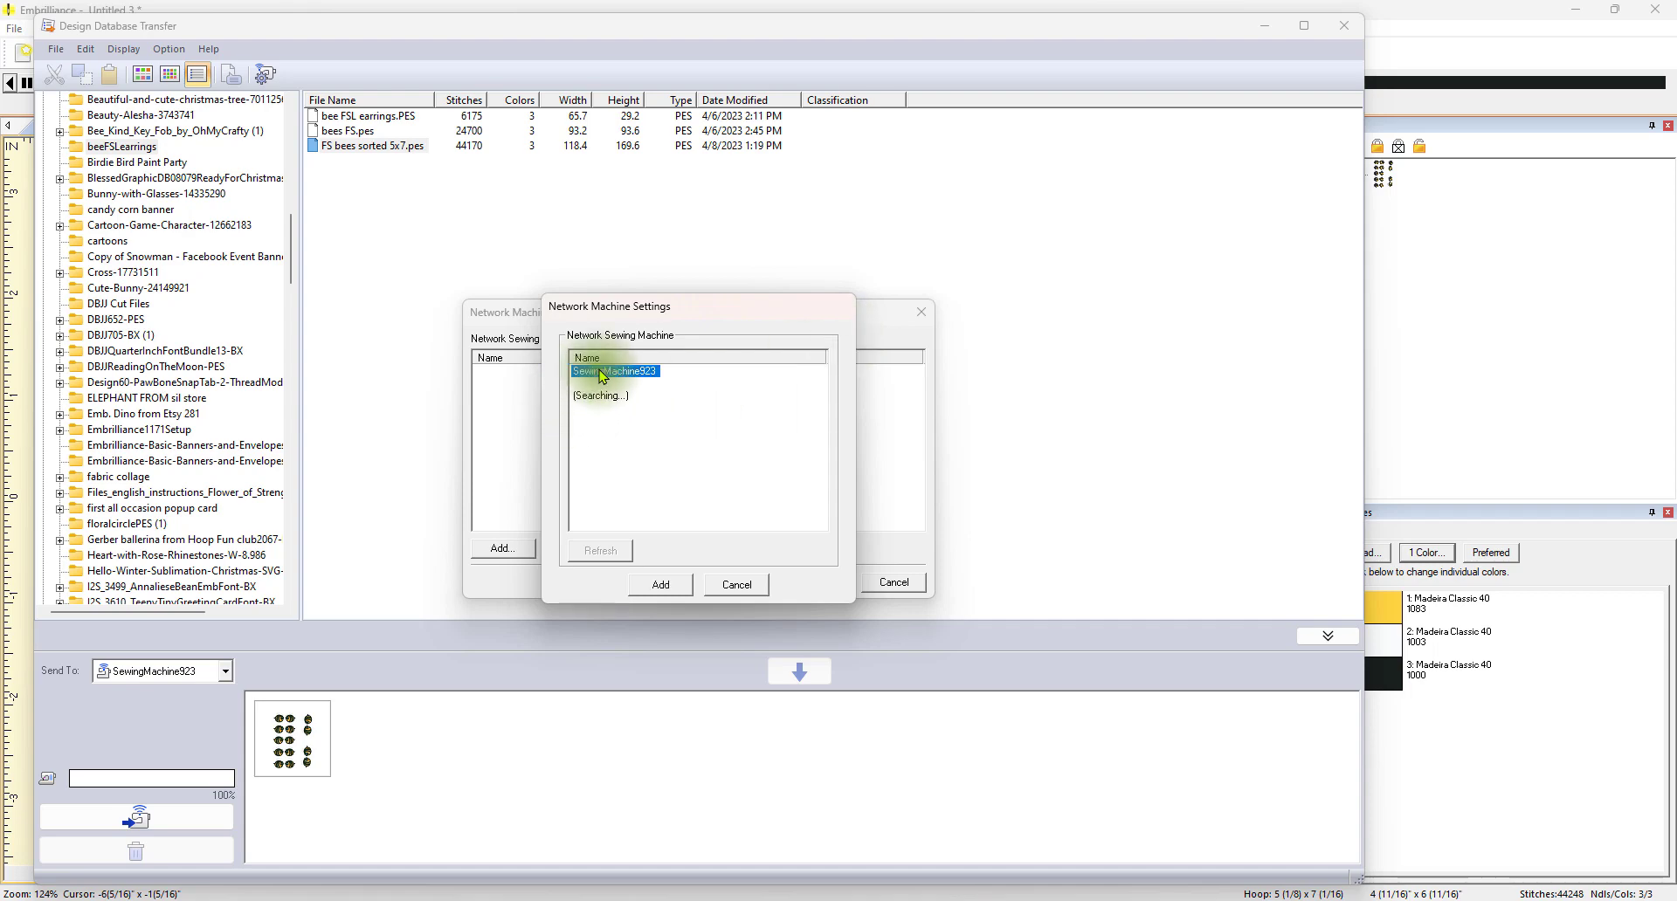
click(653, 584)
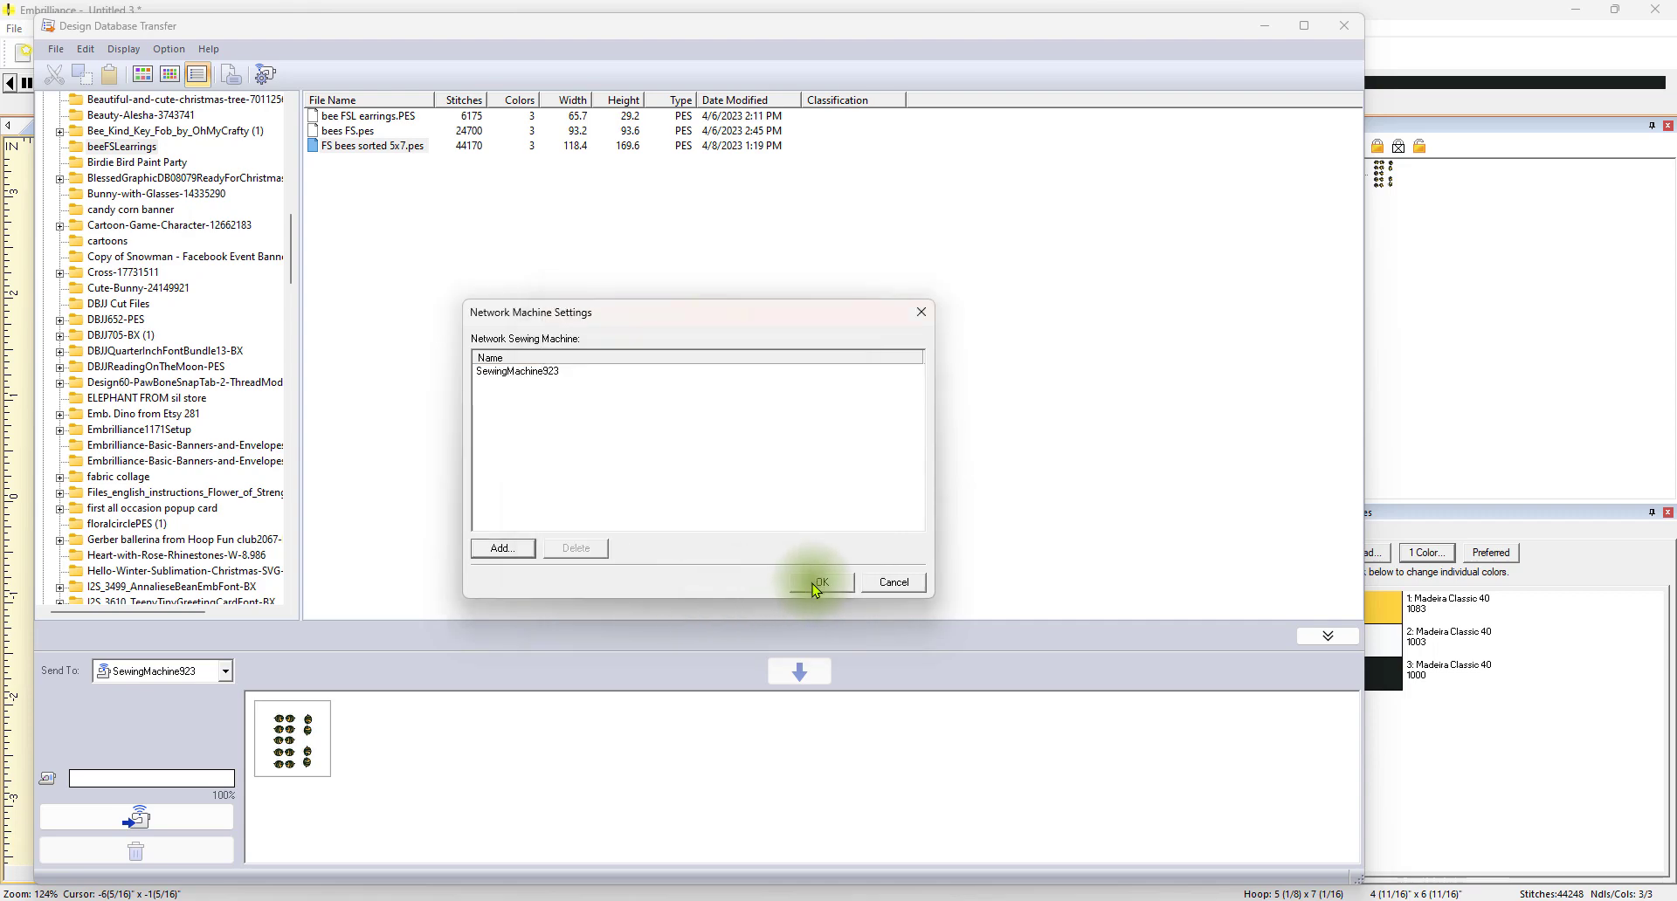
click(816, 590)
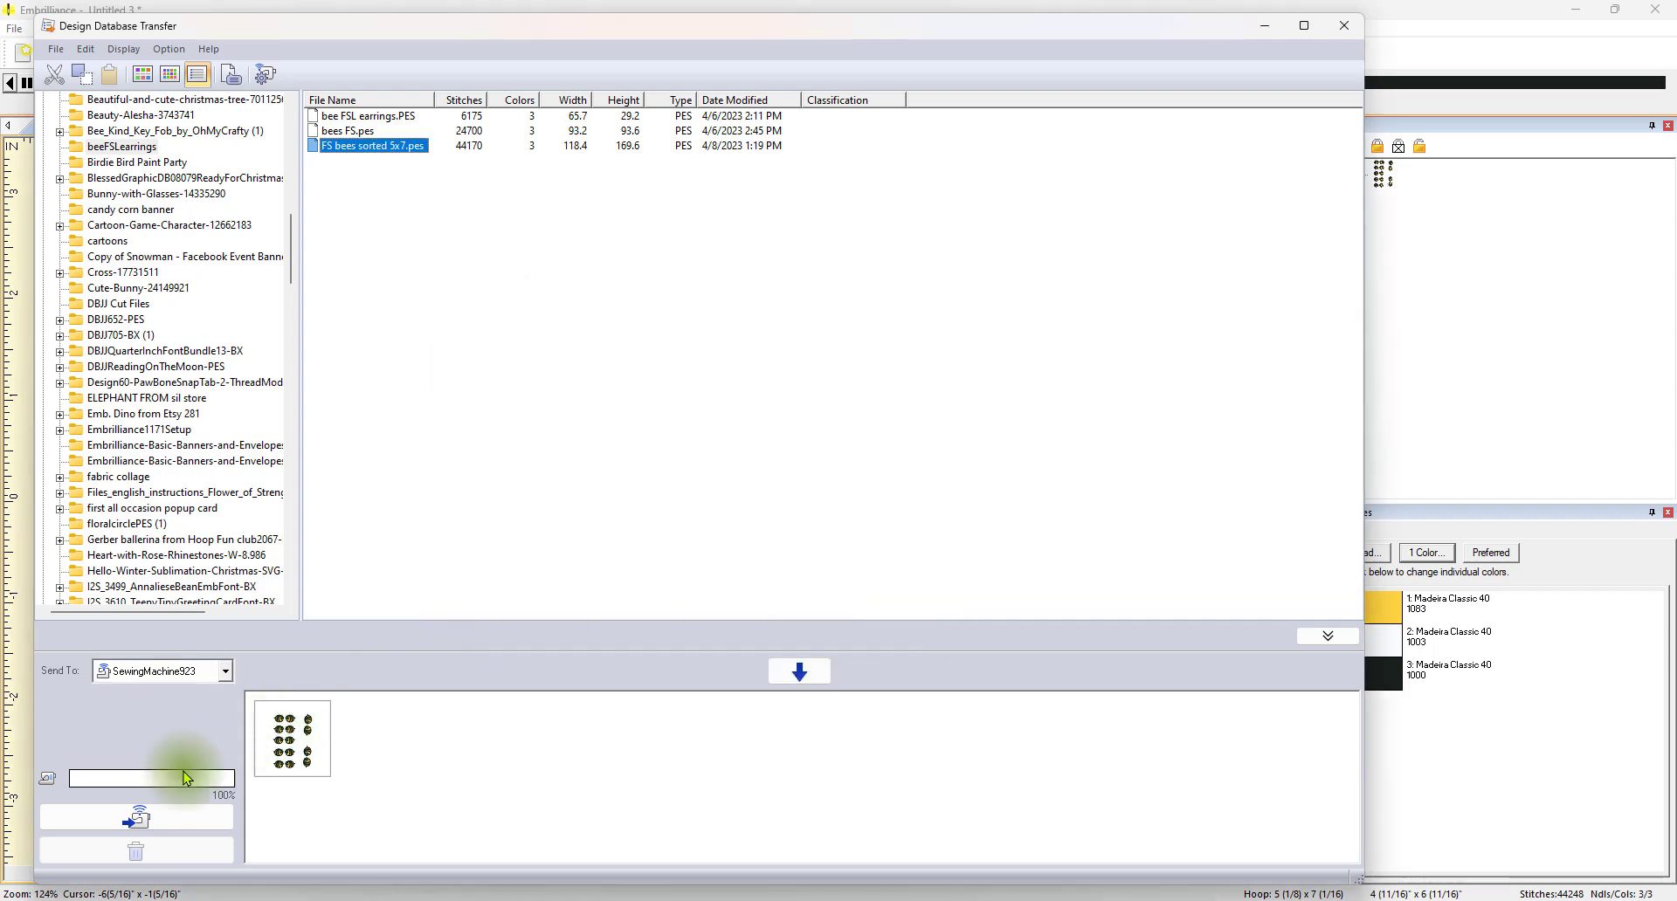
click(131, 821)
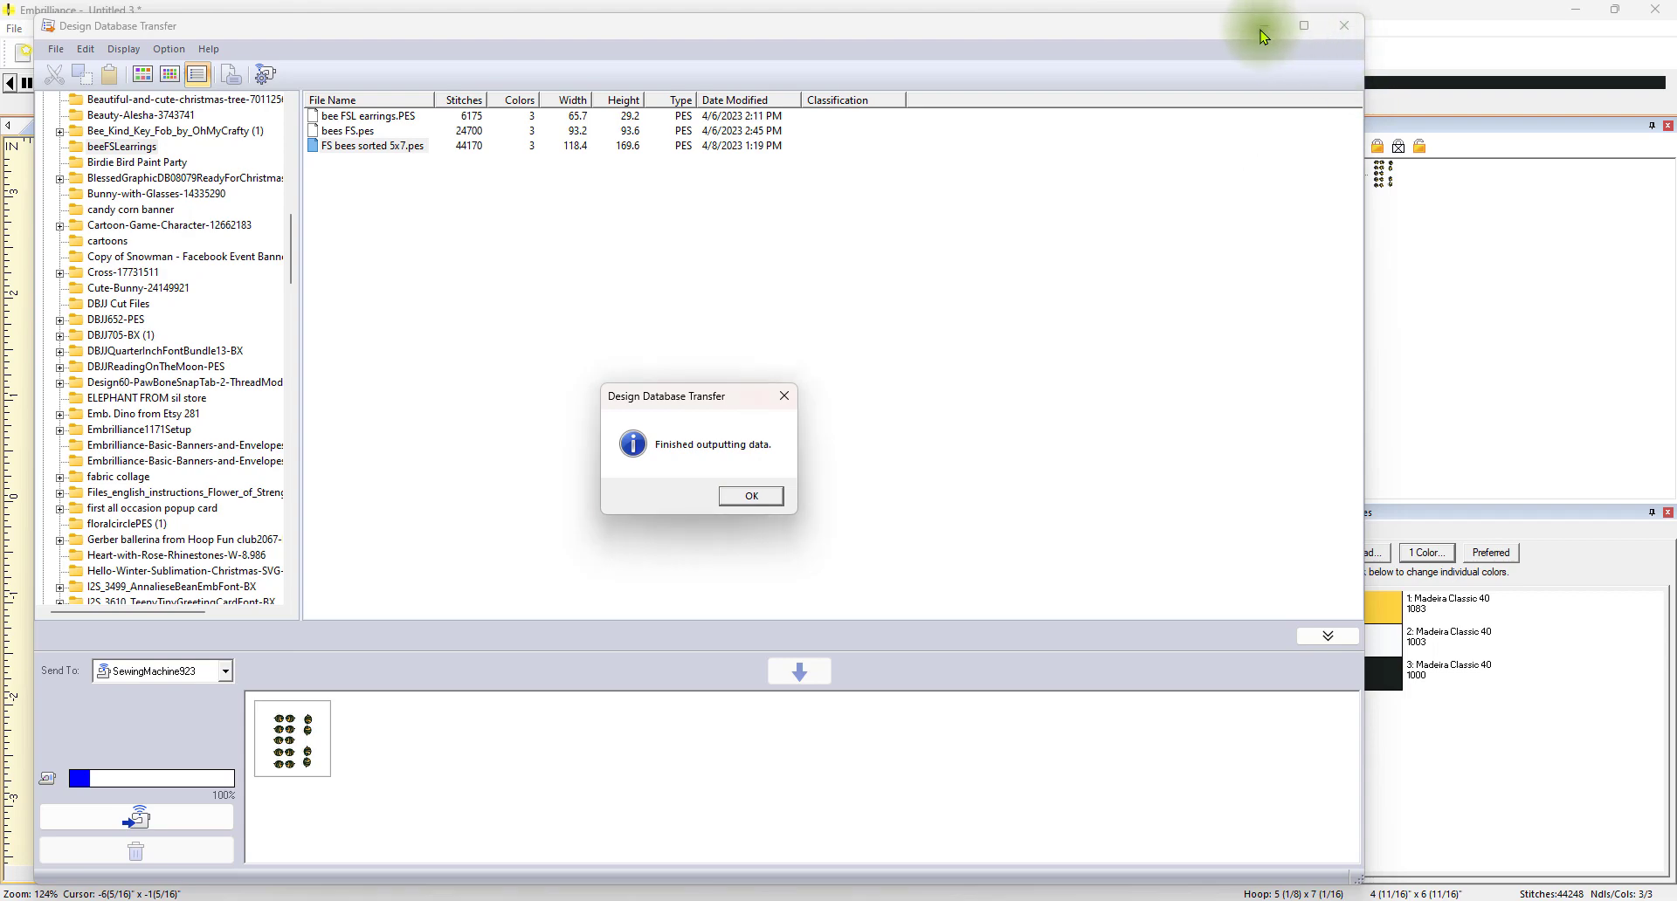
click(751, 496)
click(1267, 29)
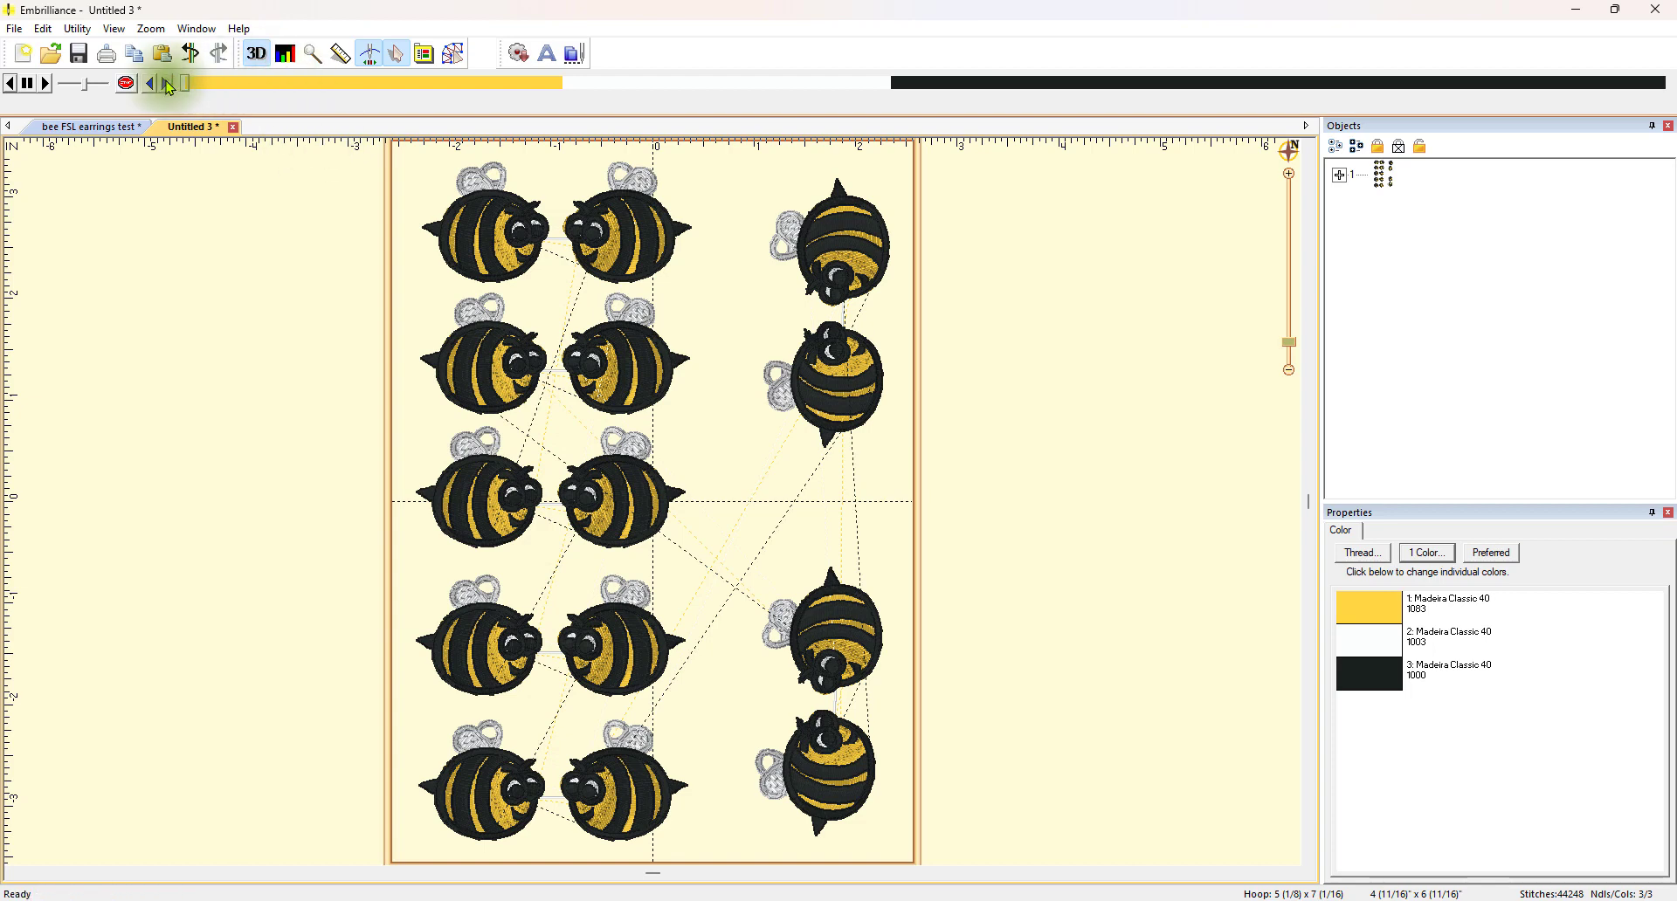
click(127, 129)
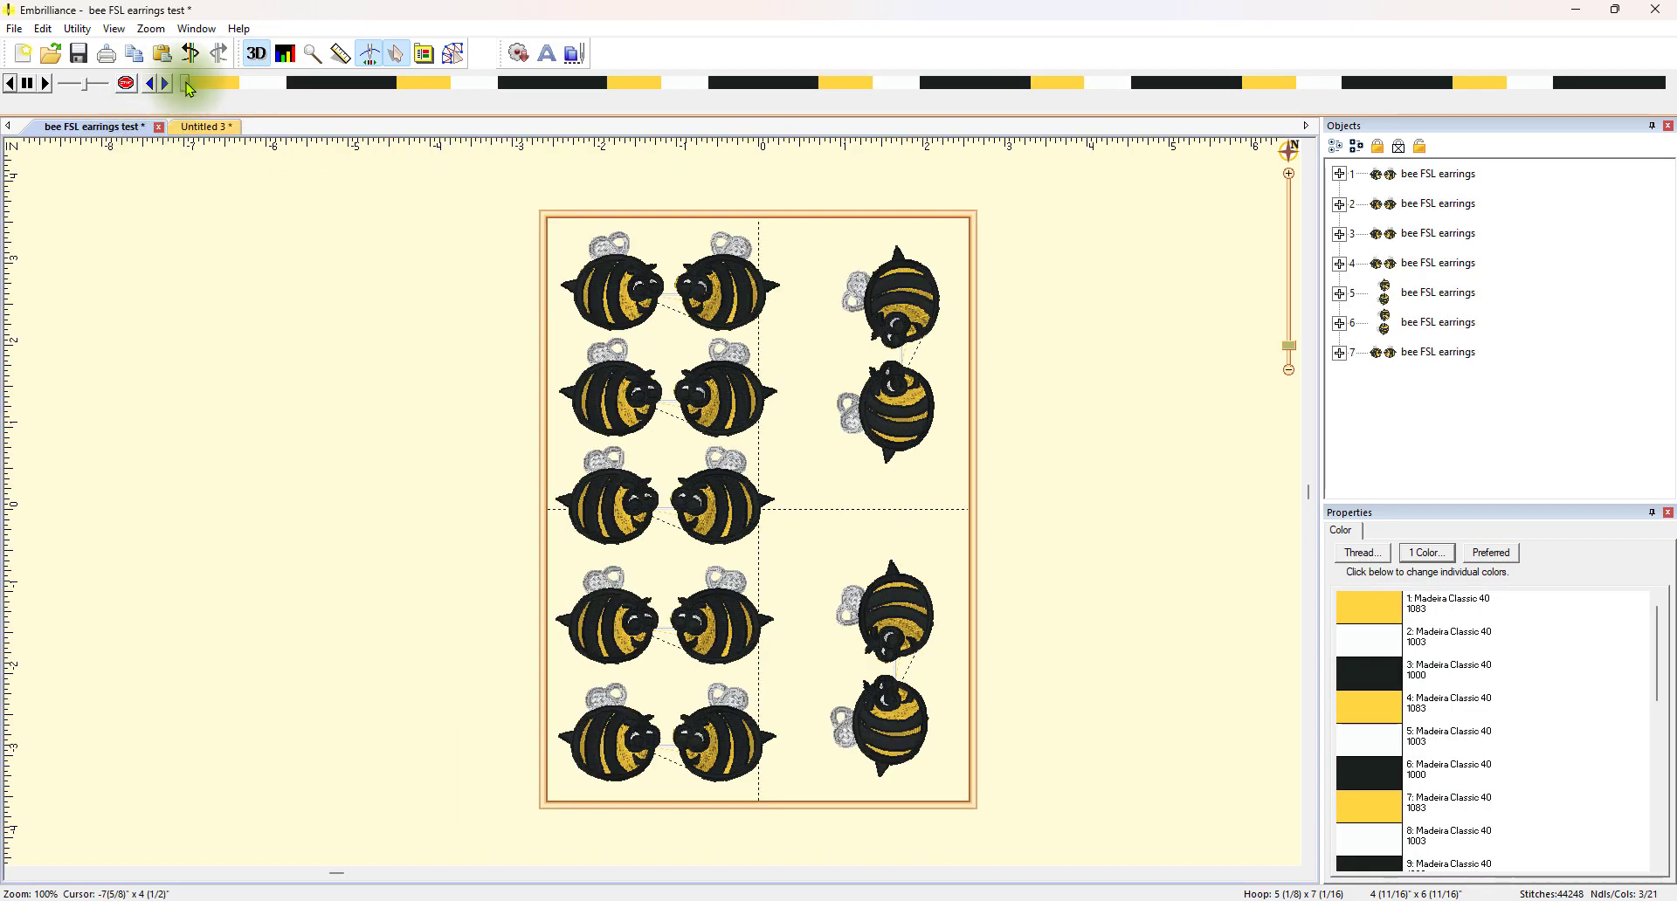
mouse_move(189, 88)
mouse_down()
mouse_move(280, 112)
mouse_move(692, 120)
mouse_move(1111, 94)
mouse_move(777, 96)
mouse_up()
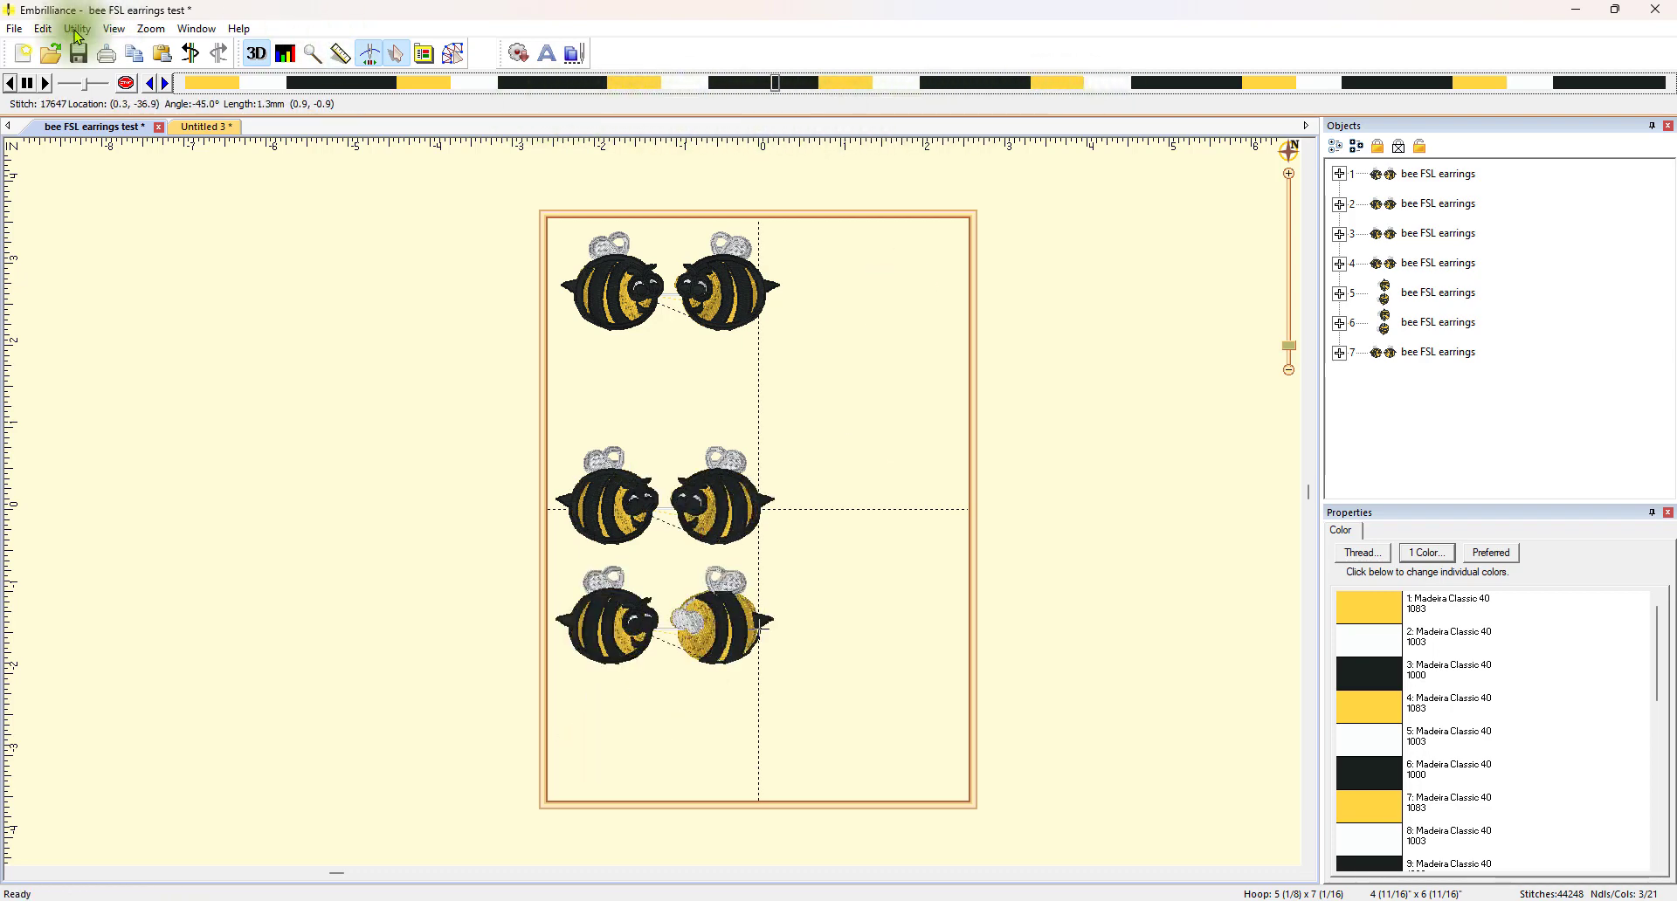
click(76, 30)
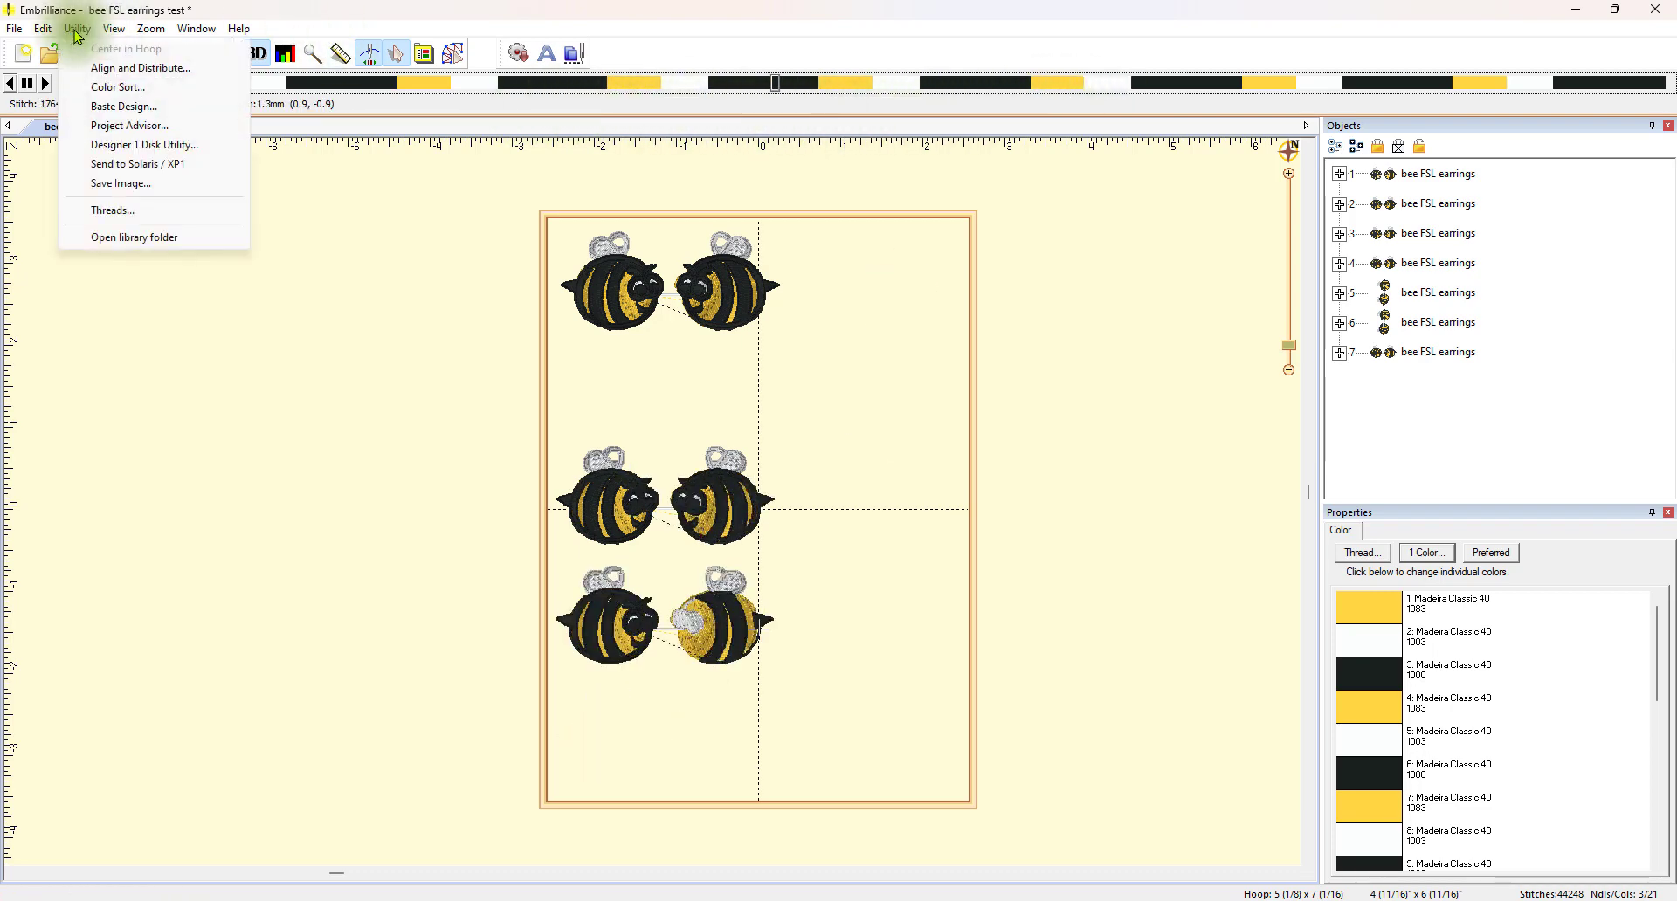
click(143, 91)
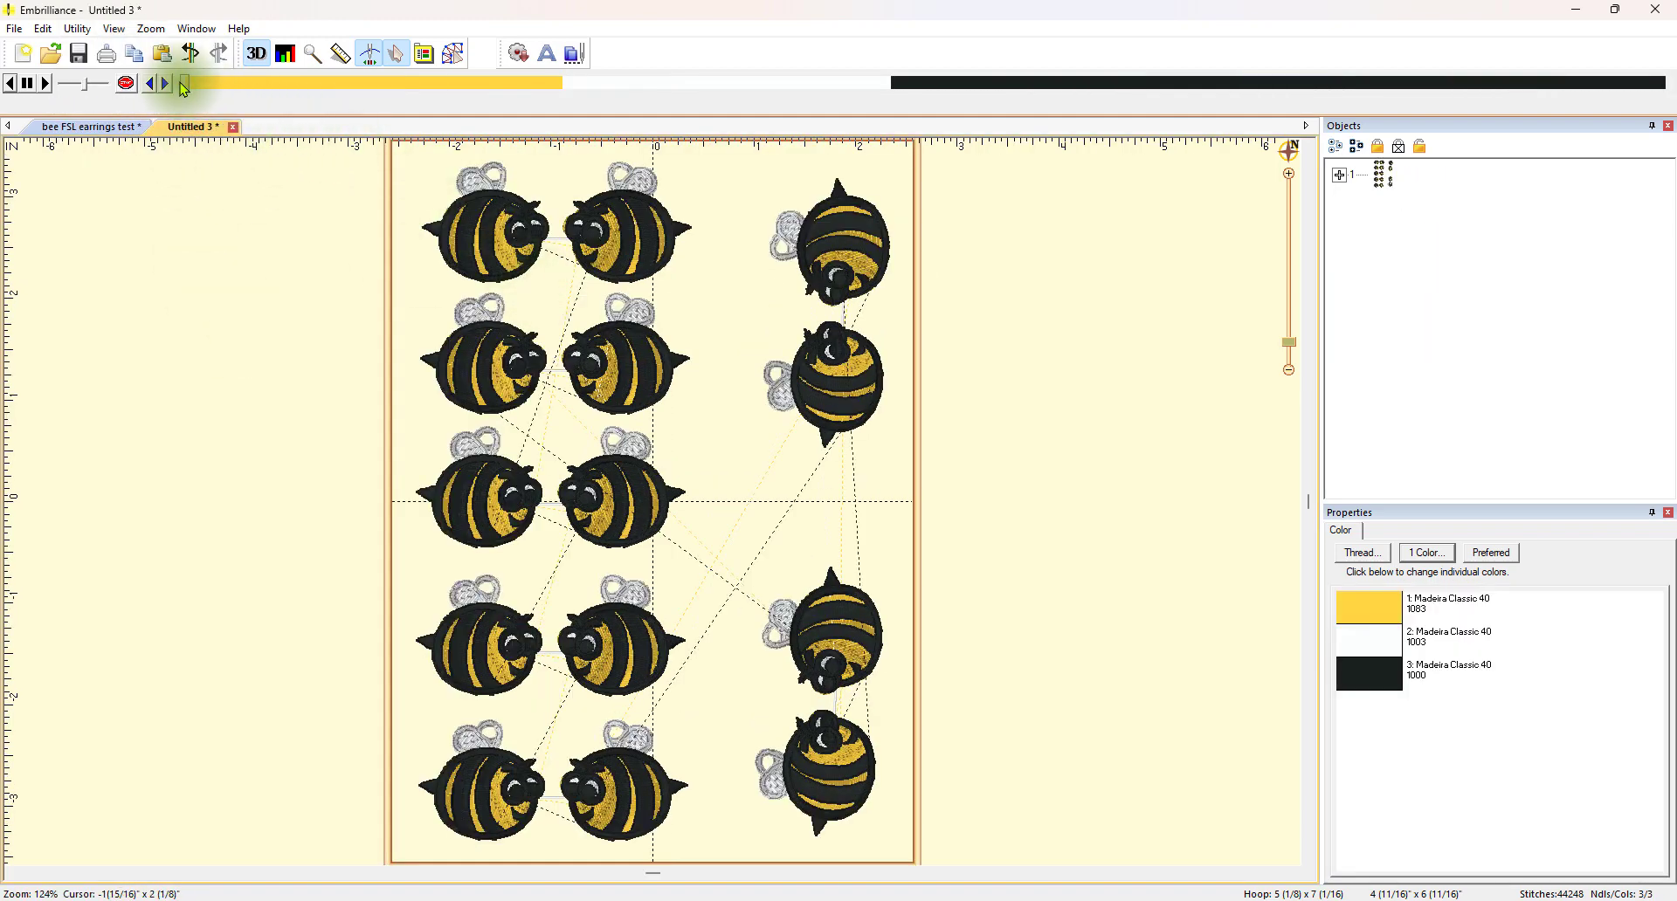
mouse_move(184, 87)
mouse_down()
mouse_move(667, 123)
mouse_move(919, 118)
mouse_move(587, 116)
mouse_move(213, 81)
mouse_move(301, 113)
mouse_move(450, 113)
mouse_move(535, 85)
mouse_move(1024, 98)
mouse_move(1019, 78)
mouse_up()
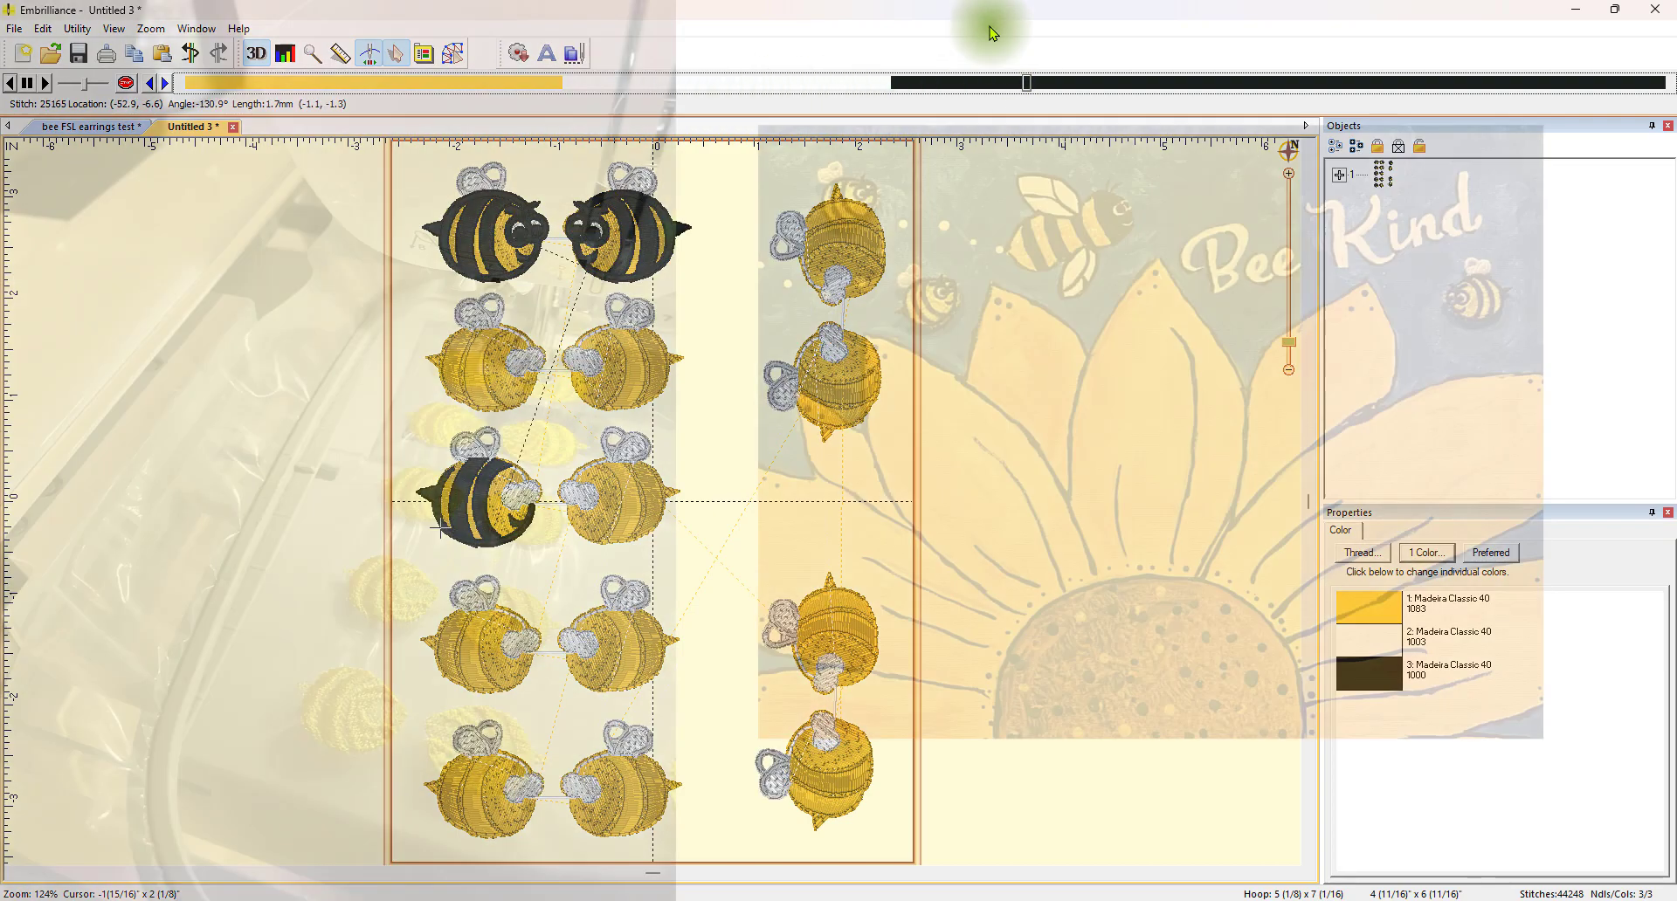